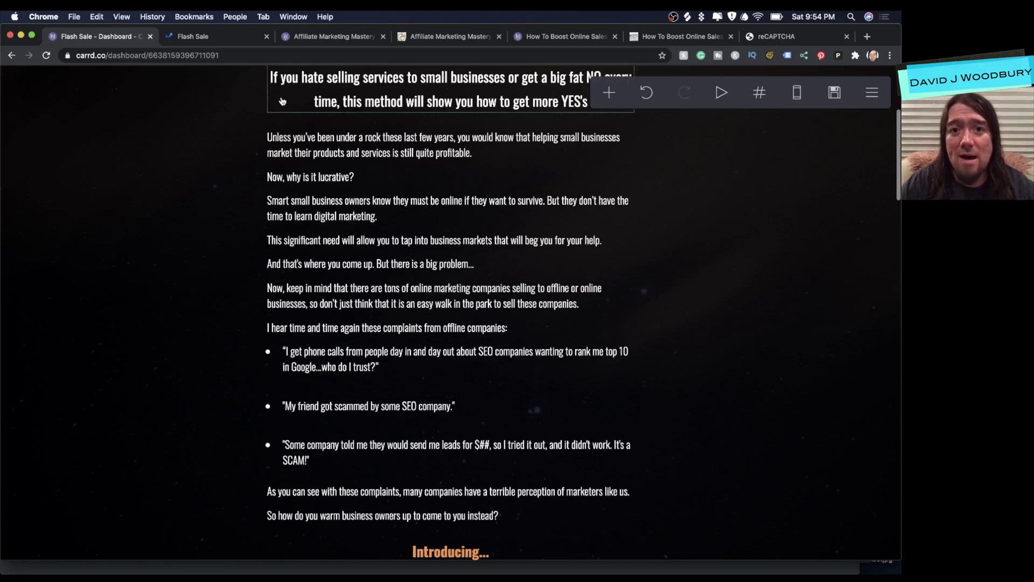
Step: Review the Flash Sale page in the editor and on its published site, from the headline through the video, timer and signup form
scroll(282, 102, down, 20)
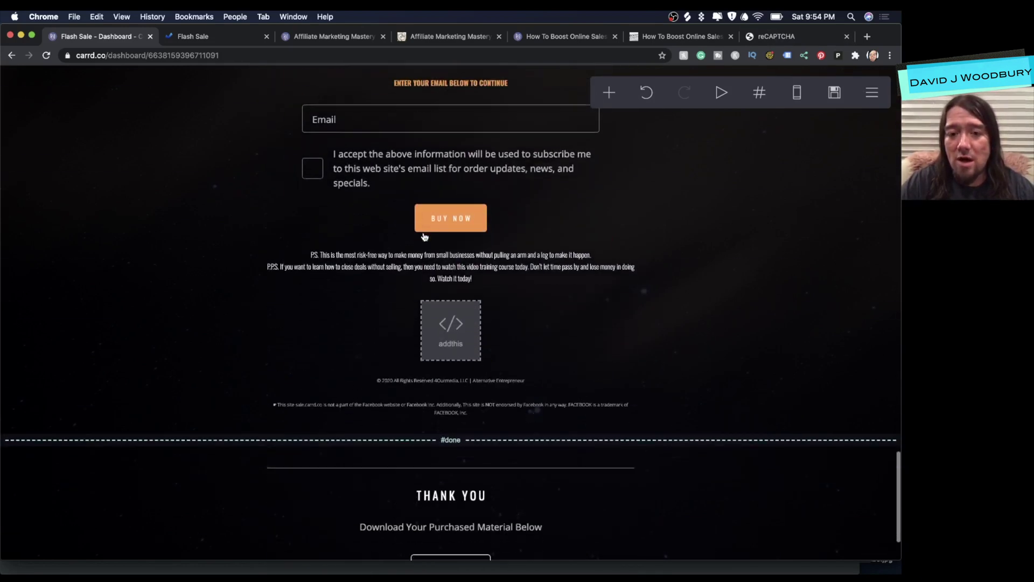
scroll(423, 236, up, 5)
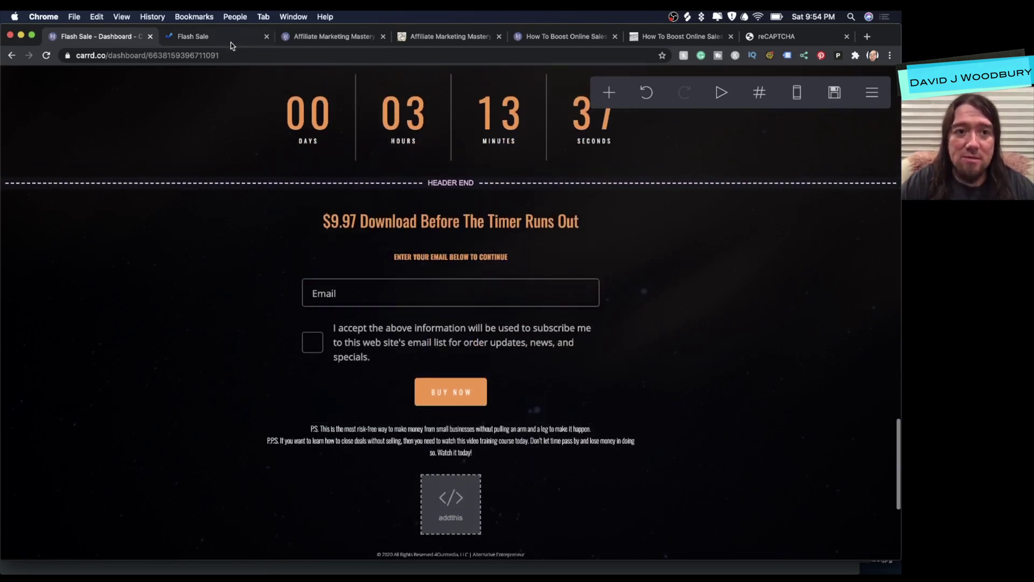
click(214, 37)
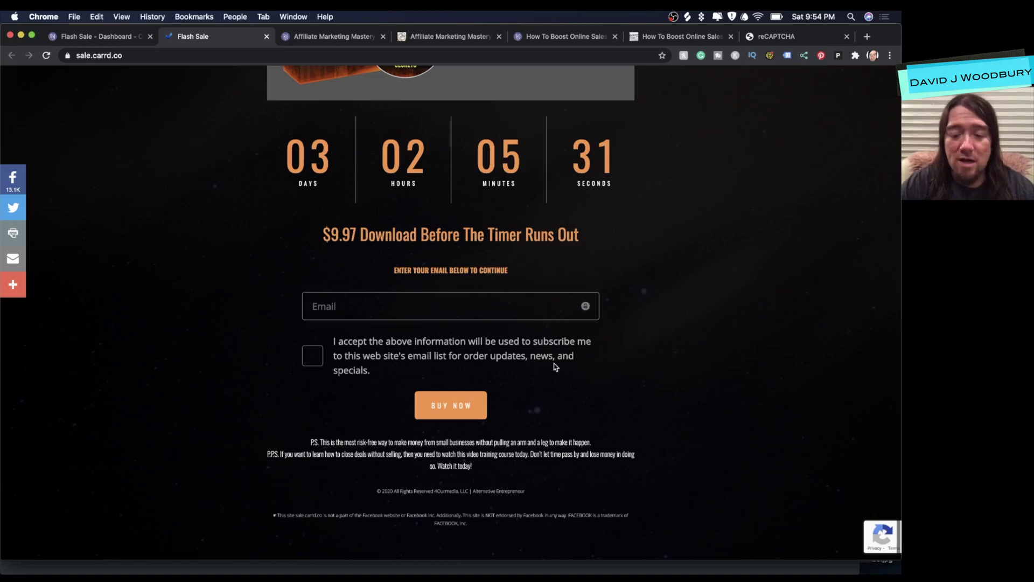
mouse_move(826, 528)
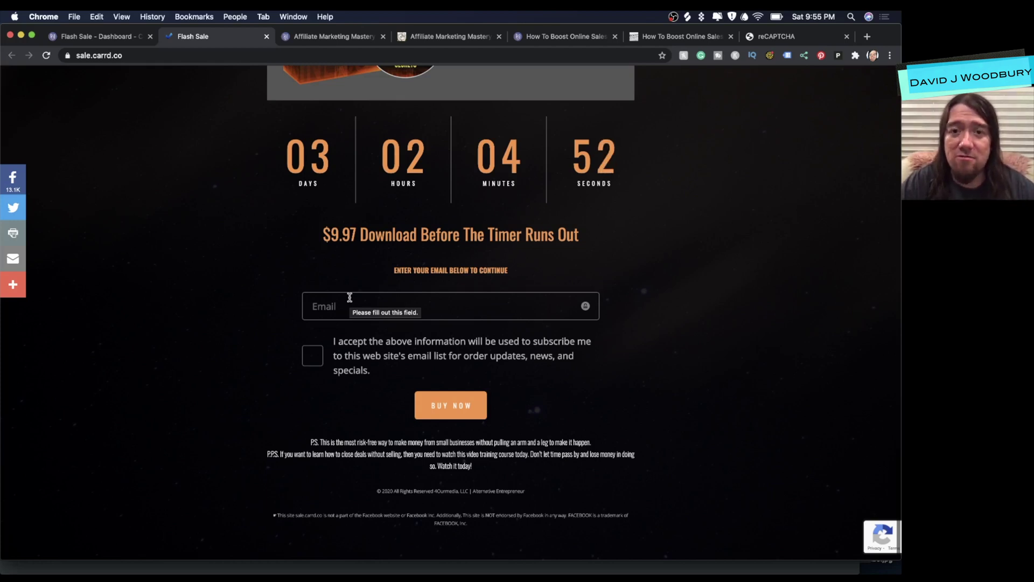
scroll(350, 298, up, 15)
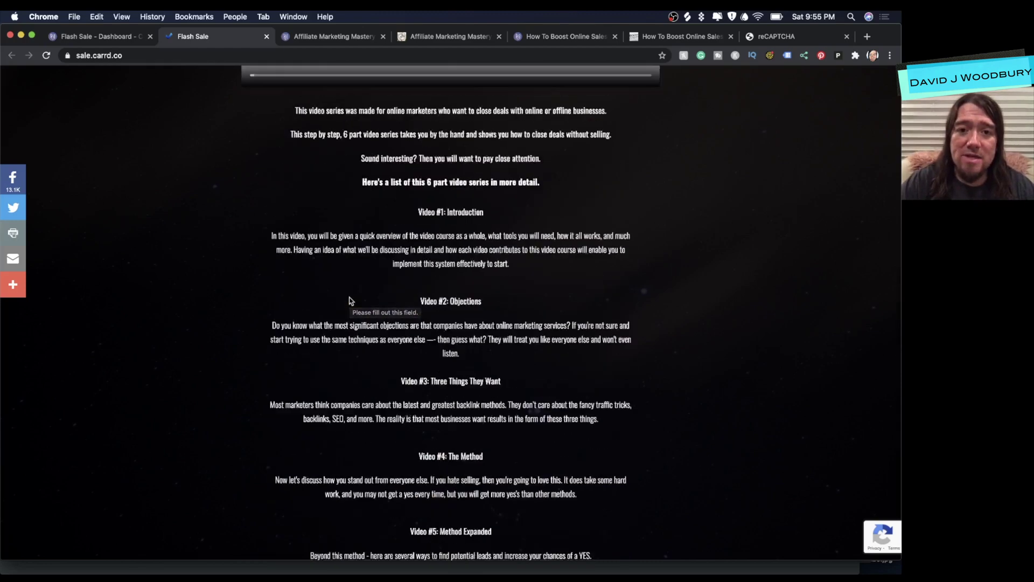
scroll(349, 299, up, 8)
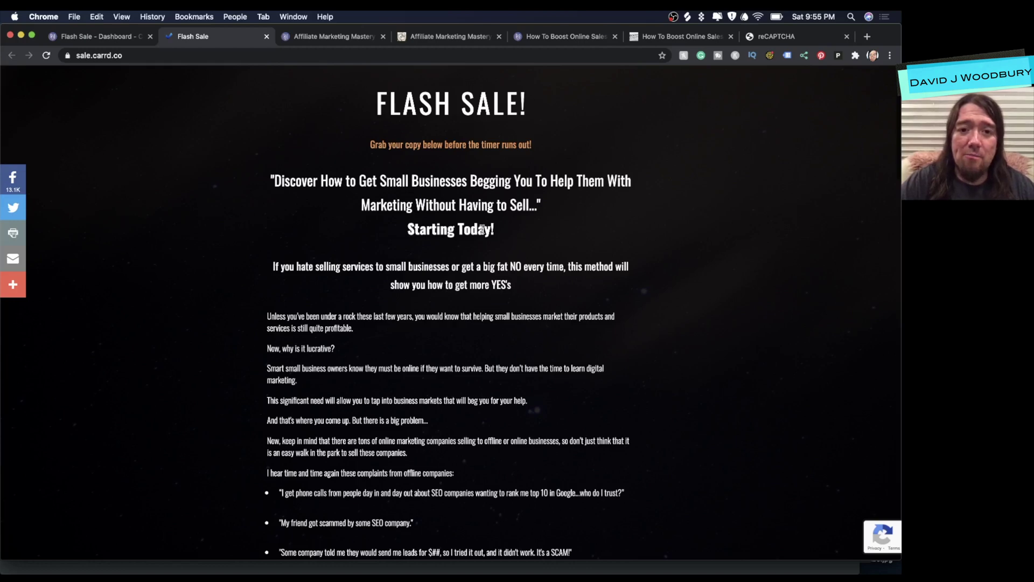
scroll(482, 227, down, 10)
scroll(482, 227, down, 3)
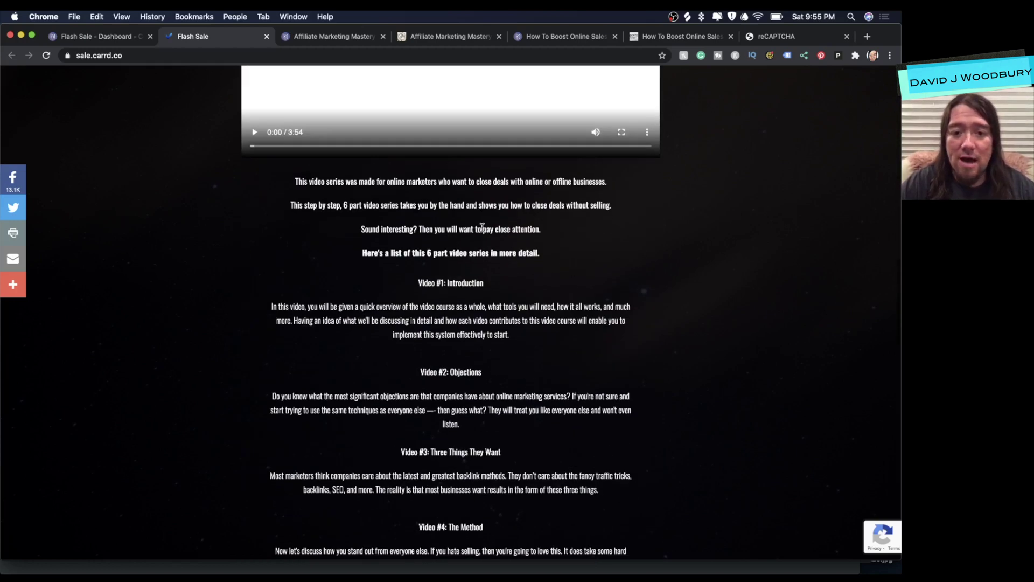
scroll(482, 227, down, 20)
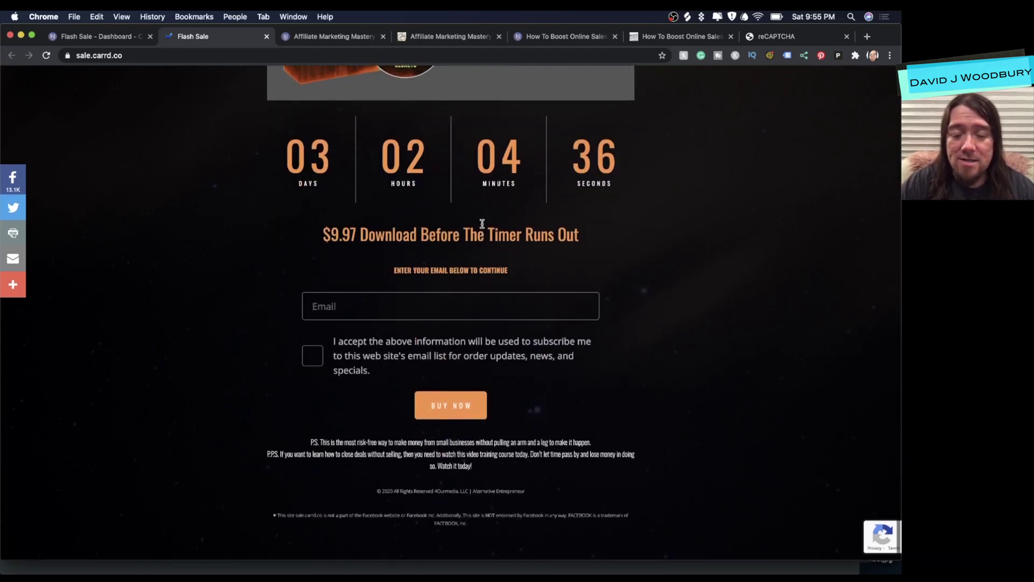
scroll(407, 307, up, 20)
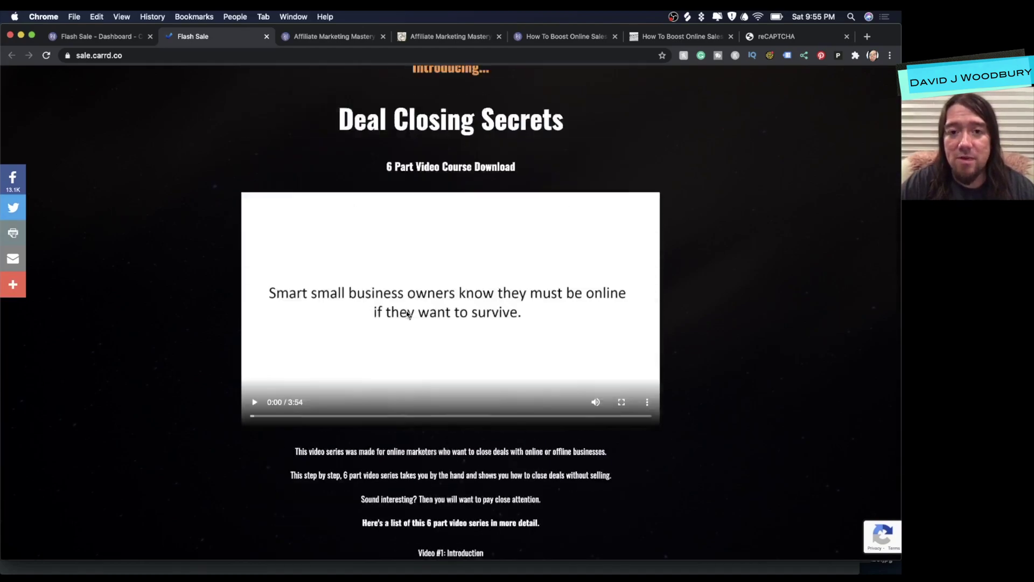
scroll(408, 314, up, 15)
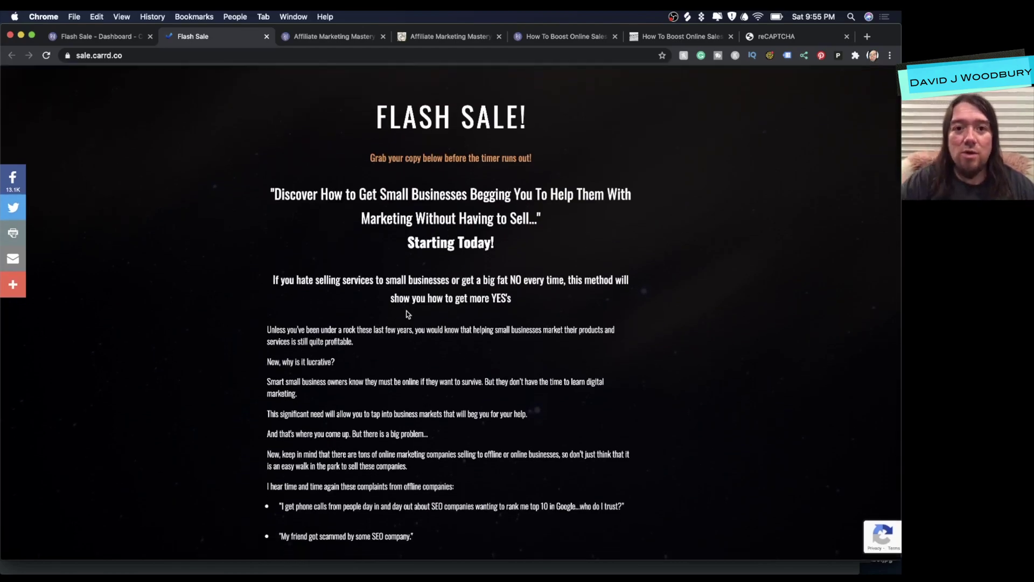
scroll(469, 75, down, 8)
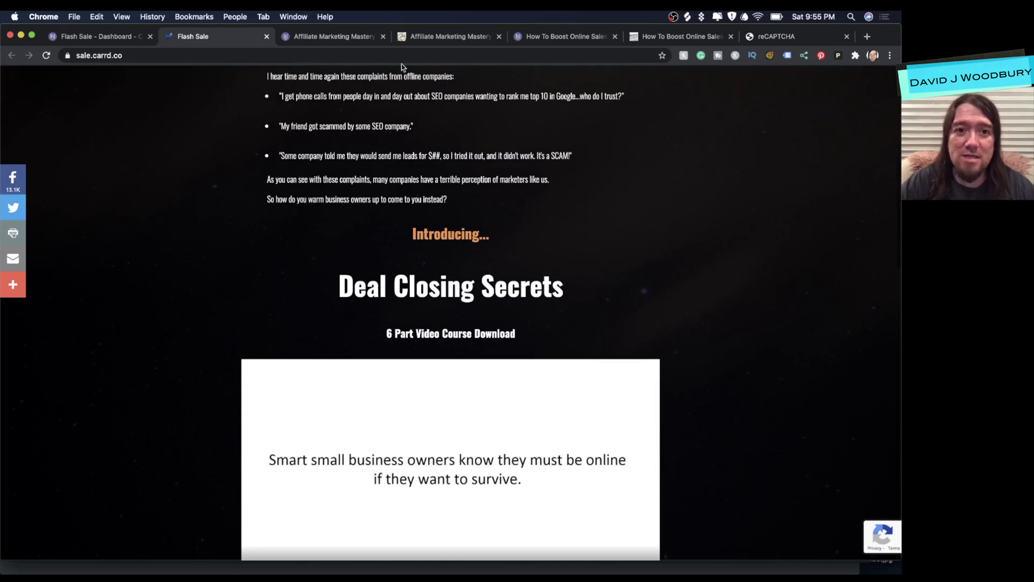
Step: Return to the editor and reduce the size of the "Discover How to Get Small Businesses..." headline text to 1.75
click(93, 36)
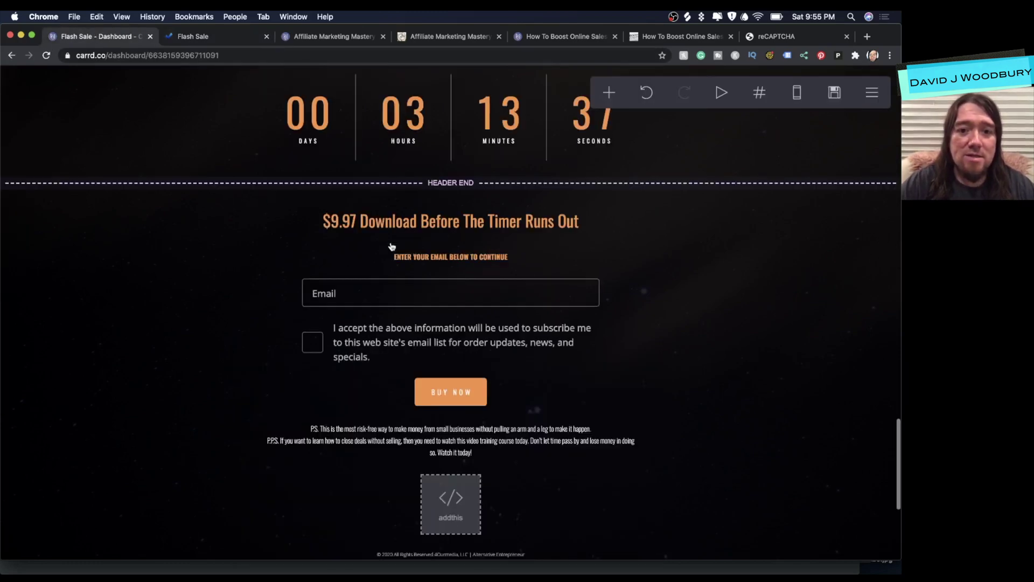
scroll(392, 245, up, 10)
scroll(391, 245, up, 5)
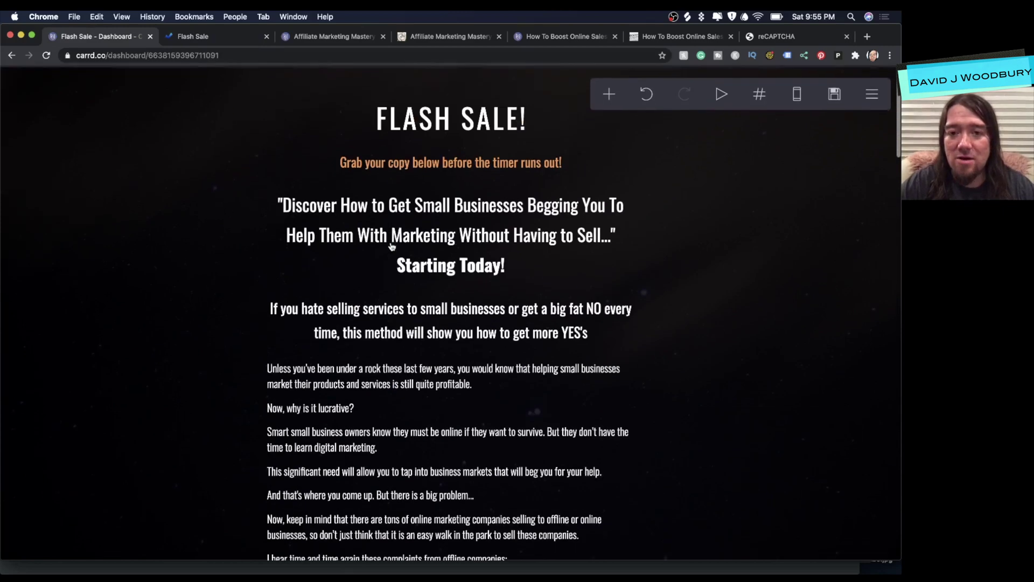
scroll(393, 242, down, 1)
click(444, 194)
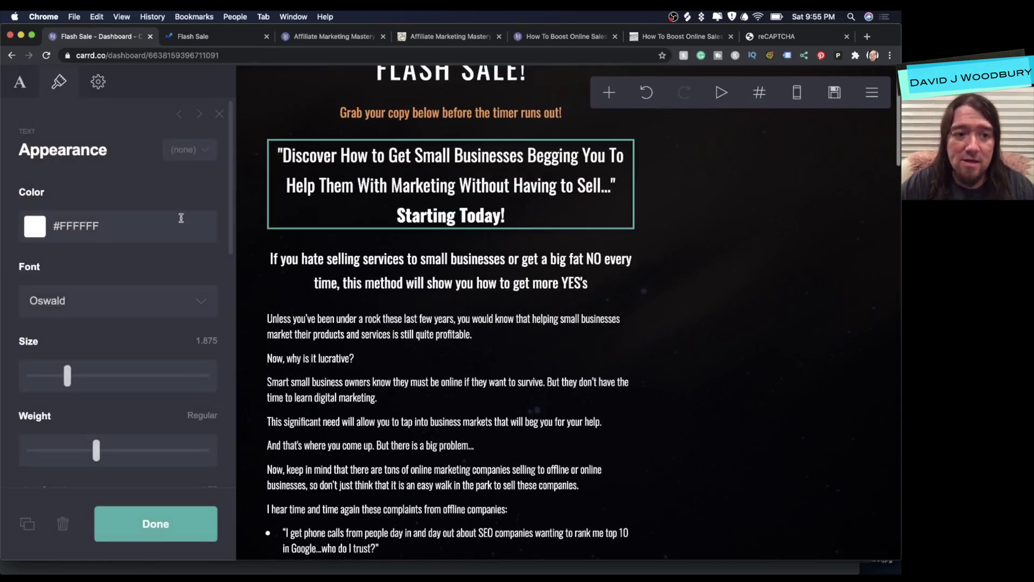
mouse_move(66, 376)
mouse_down()
mouse_move(76, 376)
mouse_move(67, 377)
mouse_up()
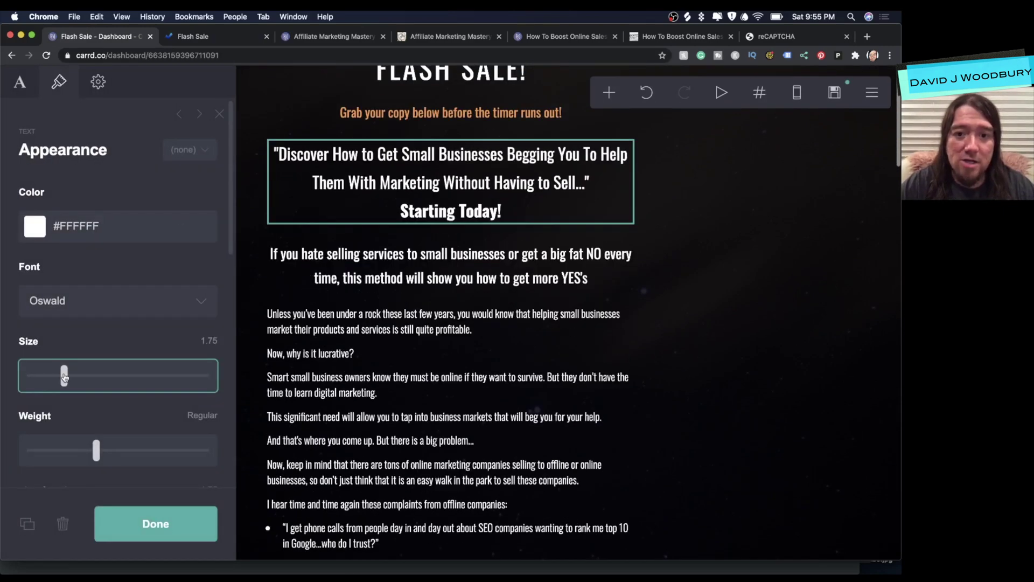
click(160, 510)
Step: Inspect the countdown timer's type, date and time settings in the page editor
scroll(488, 339, down, 8)
scroll(487, 339, down, 1)
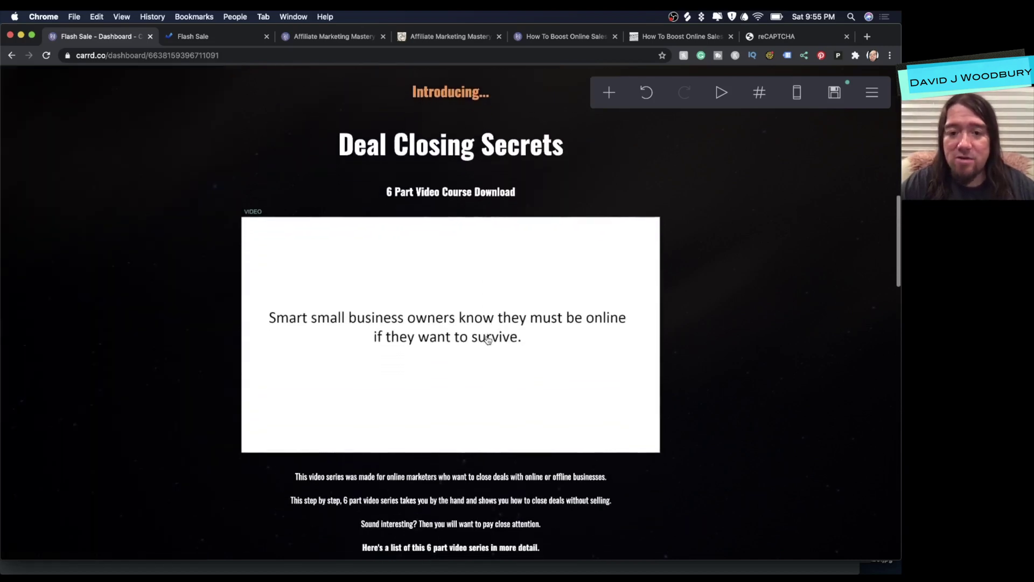
scroll(488, 339, down, 15)
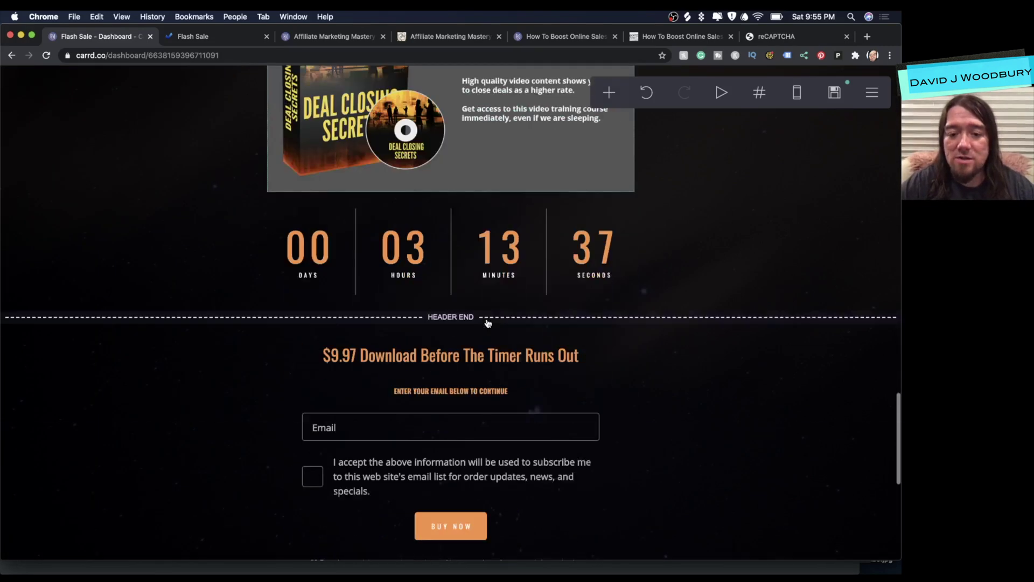
click(549, 246)
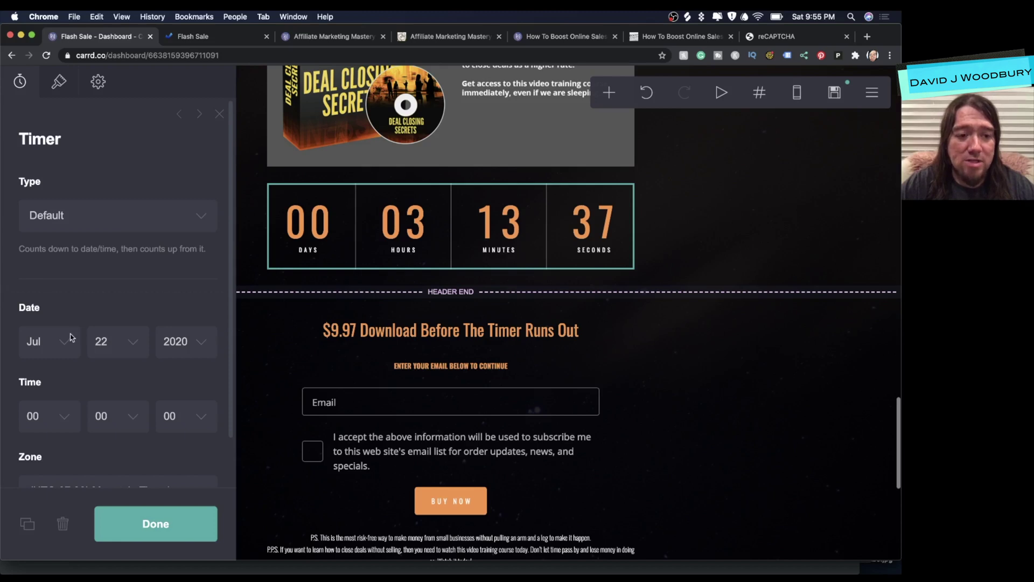
click(146, 525)
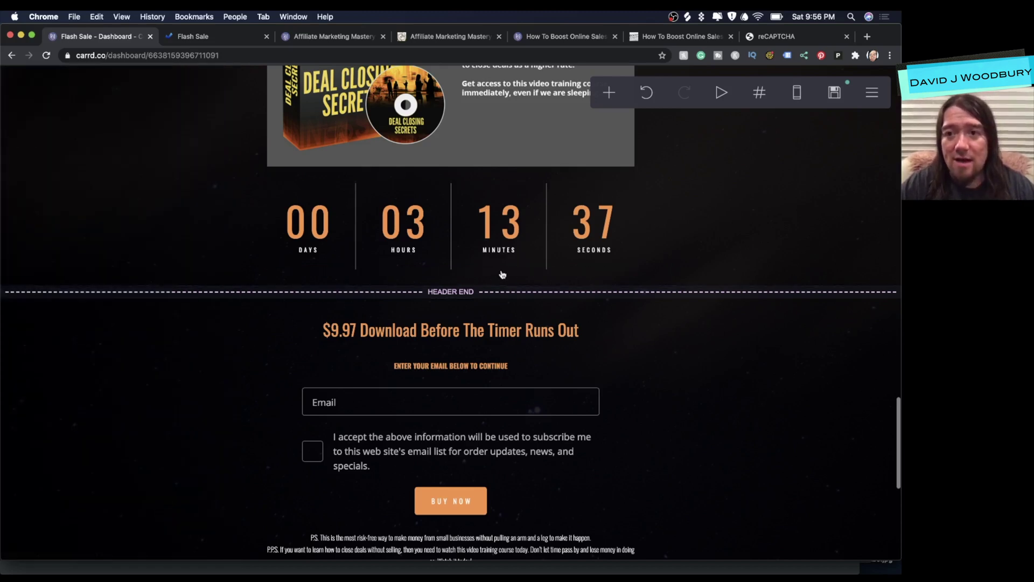
Step: Compare the countdown timer and email form on the published page with their versions in the editor
click(190, 36)
scroll(383, 218, down, 5)
scroll(384, 218, down, 10)
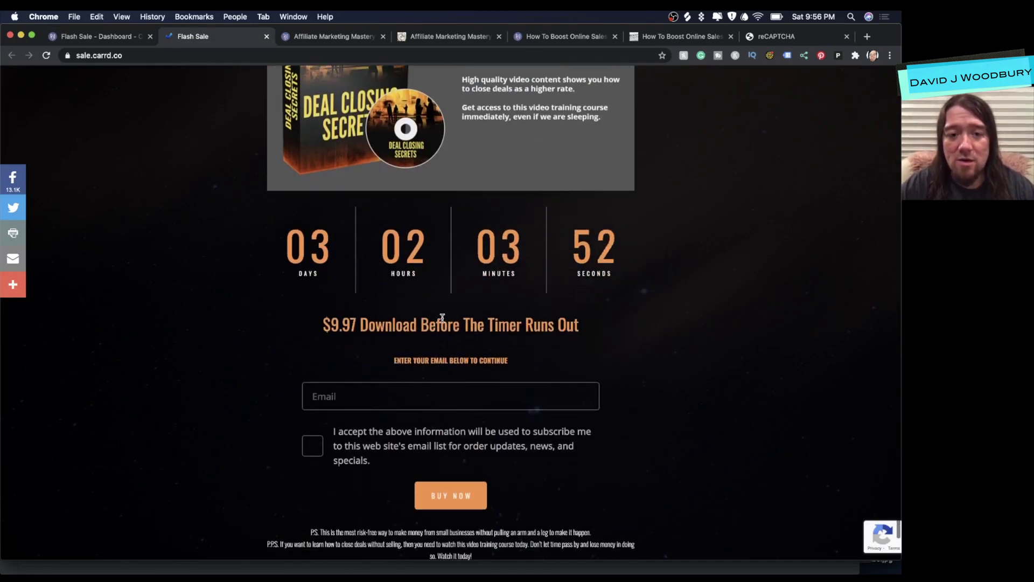
click(98, 40)
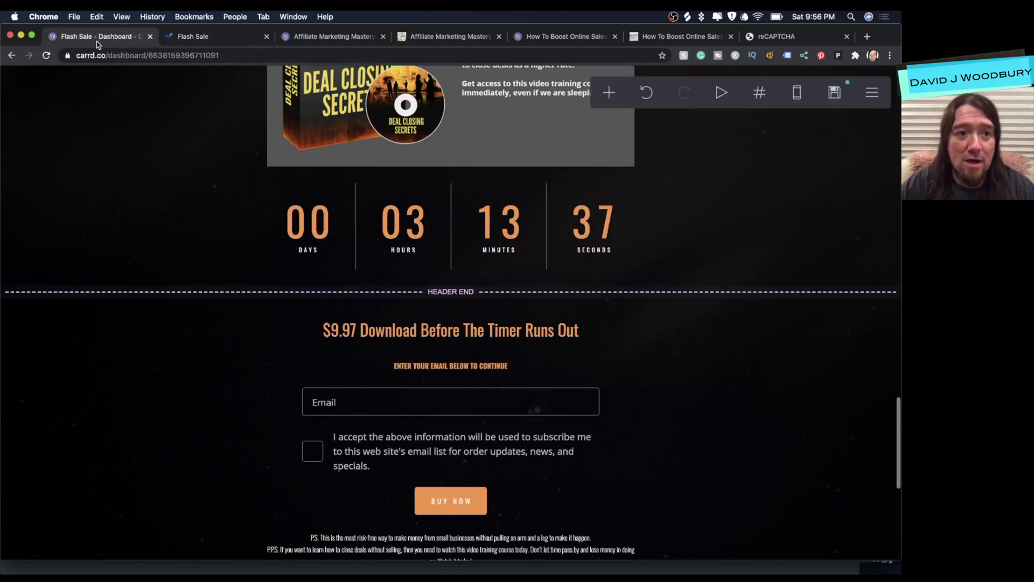
click(212, 40)
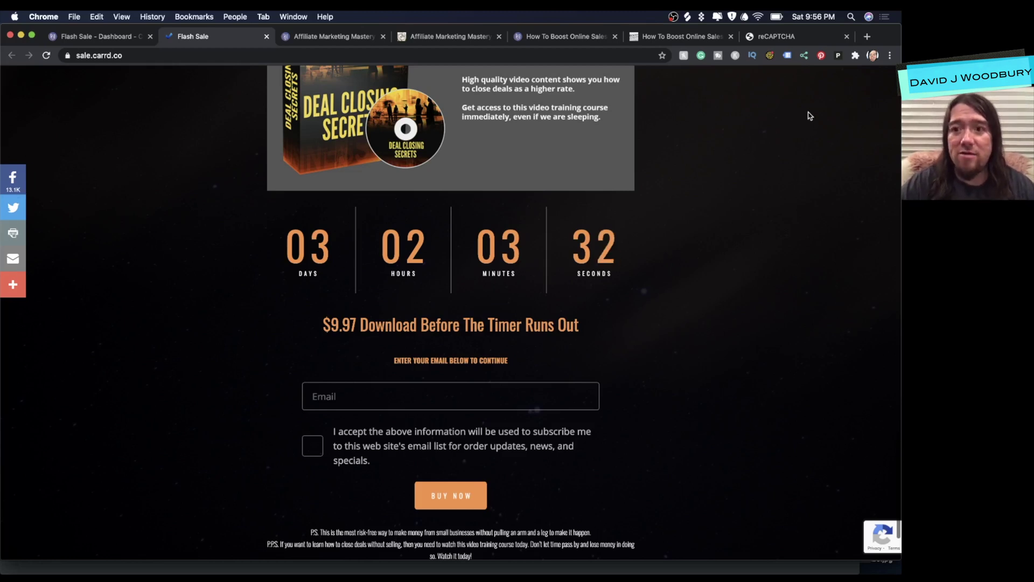
click(112, 37)
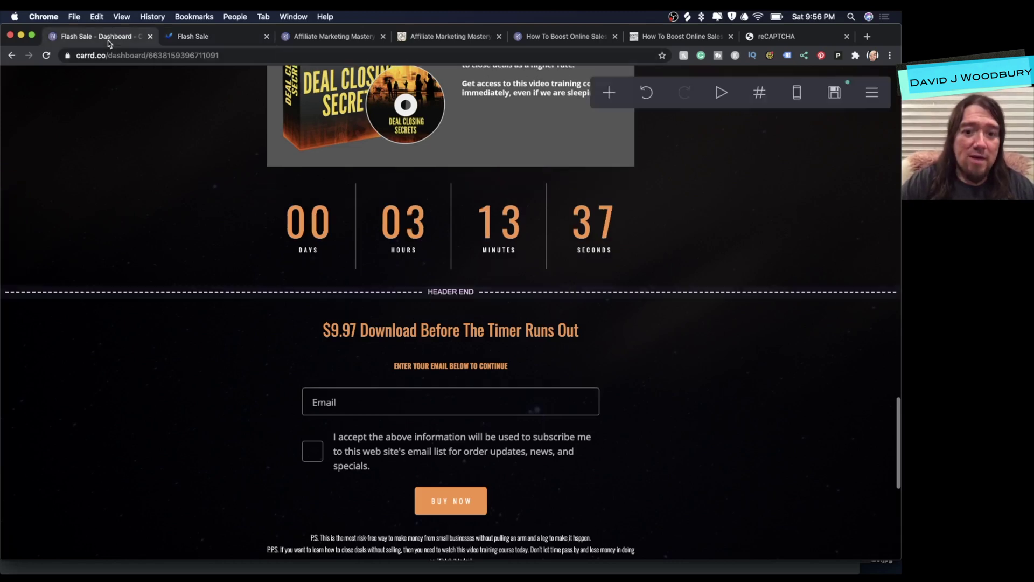
Step: Examine the type and GetResponse settings of the email signup form above the P.S. text
click(380, 401)
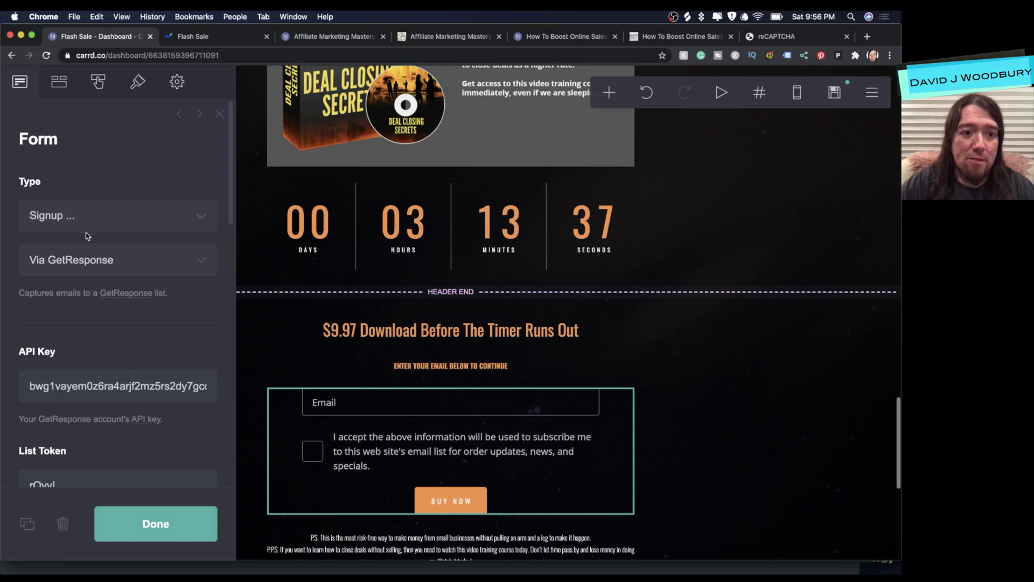
click(138, 517)
click(606, 406)
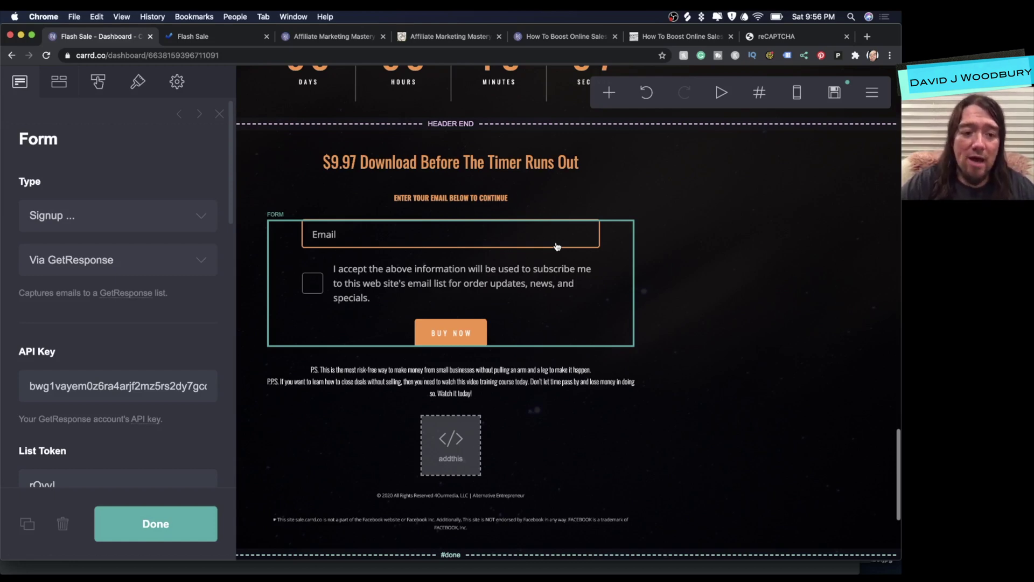
Step: Add a new form element directly below the existing email signup form and select it for editing
click(608, 93)
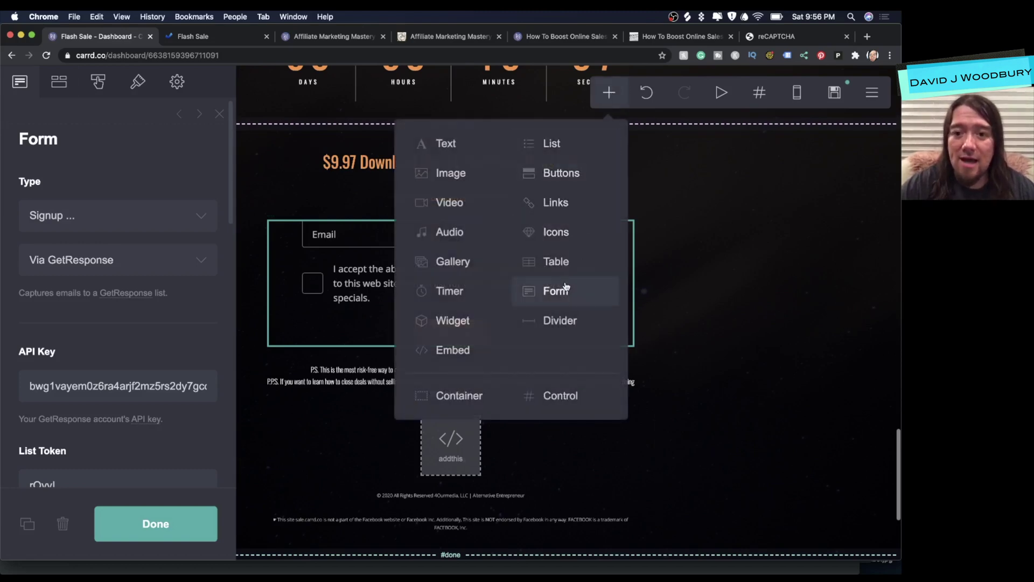
click(550, 300)
scroll(550, 301, down, 4)
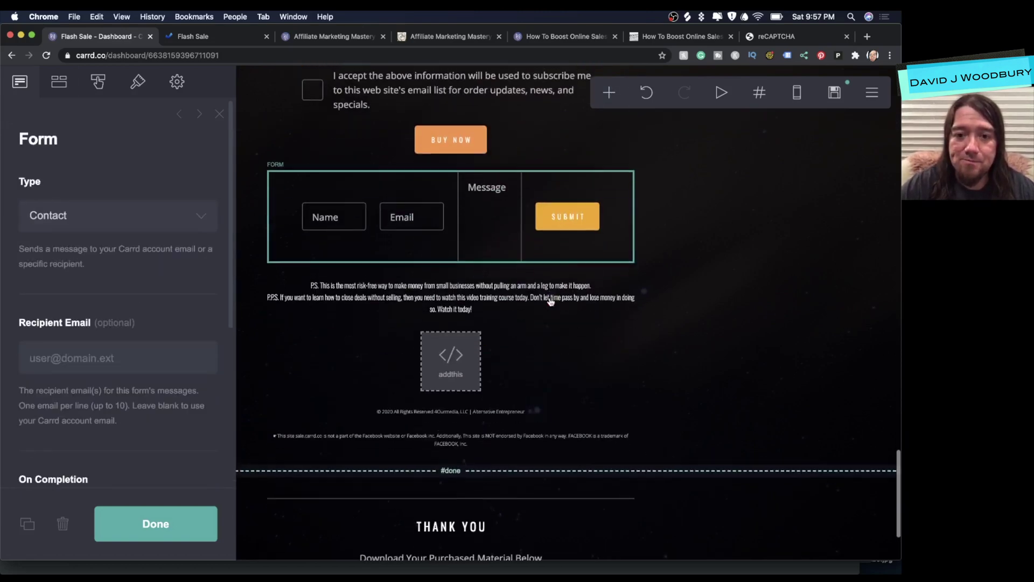
key(Escape)
click(353, 247)
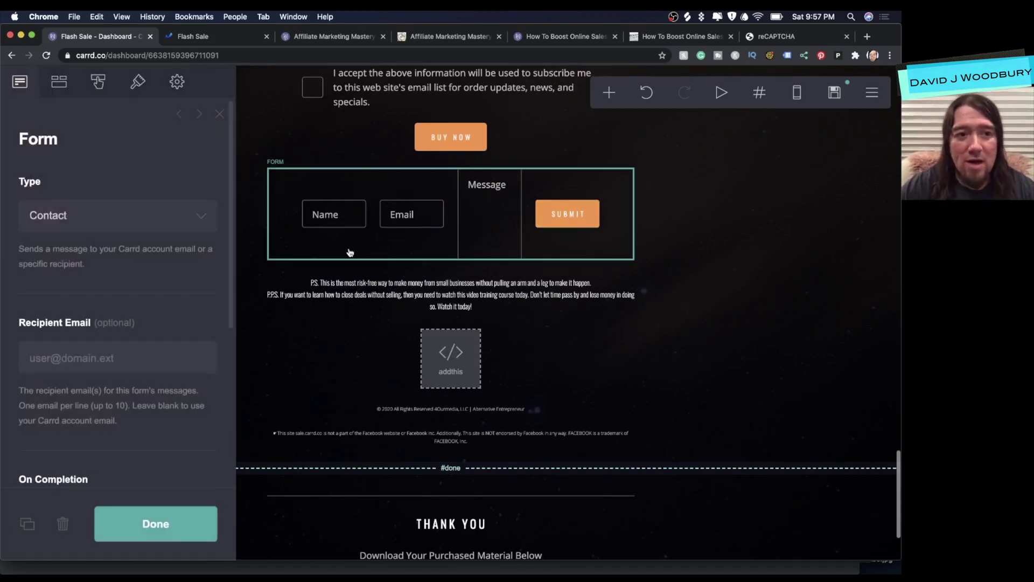
Step: Set the new form's type to Custom with the Send Email action
click(72, 222)
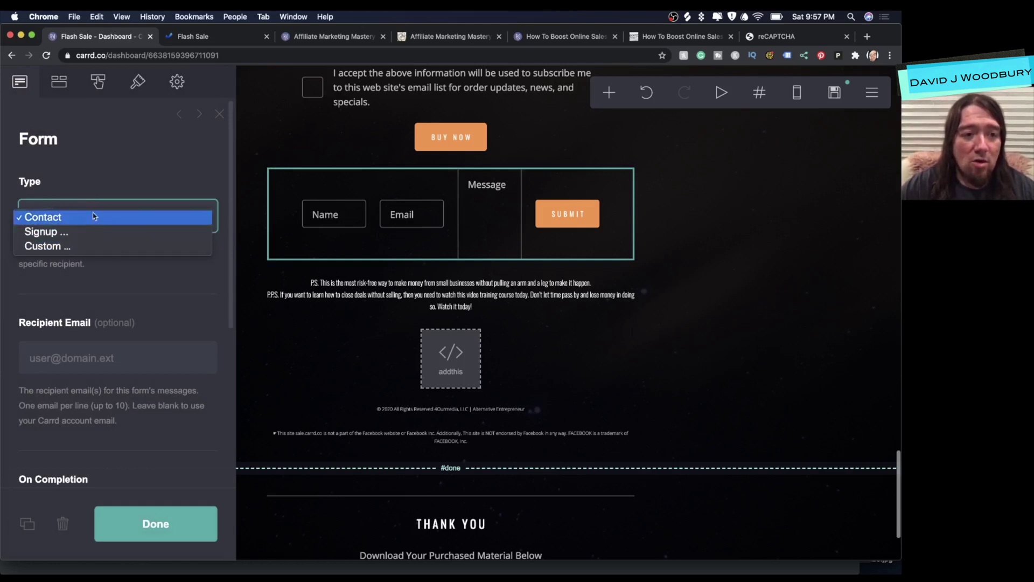
click(49, 247)
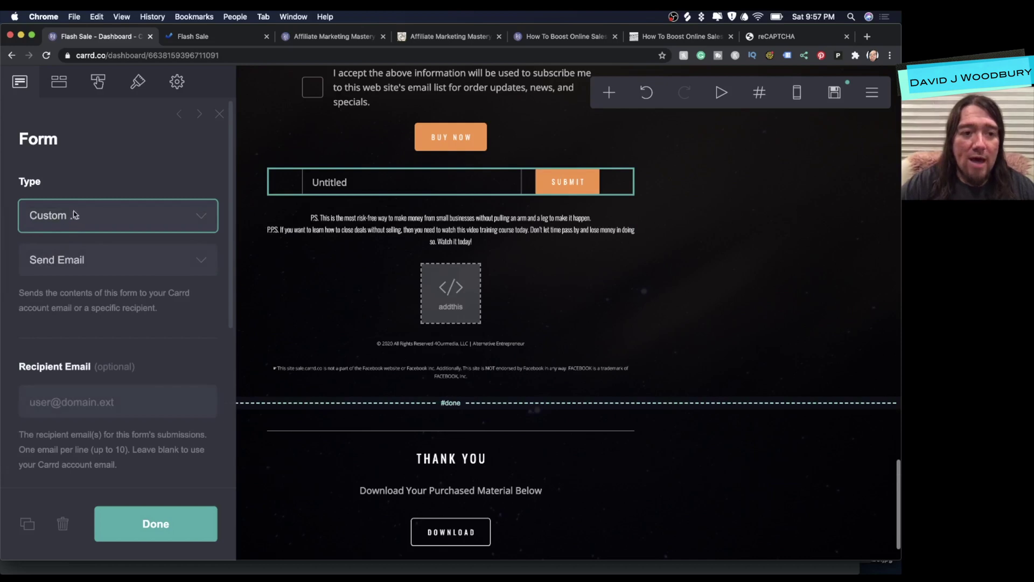
click(83, 262)
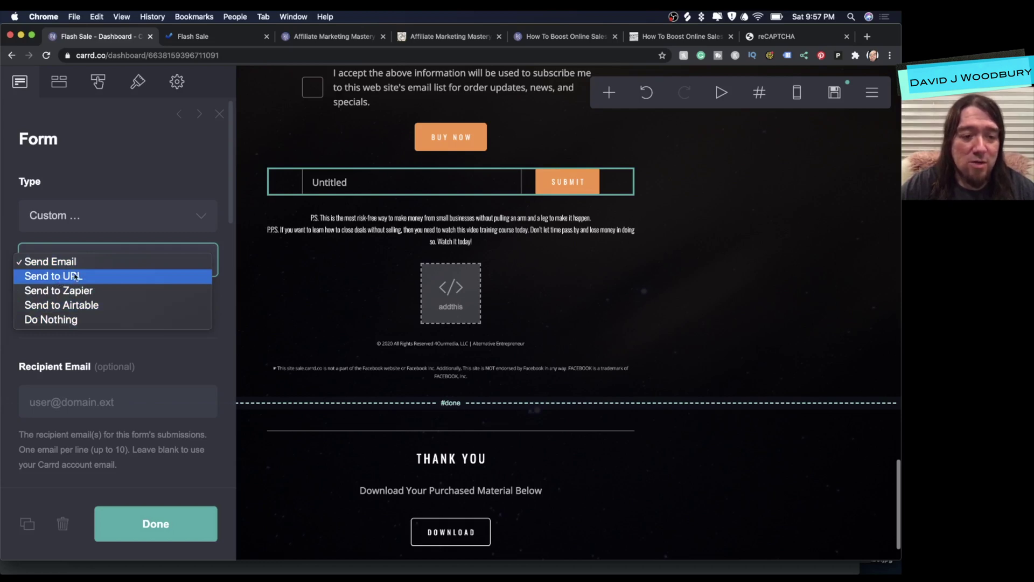
click(70, 262)
Step: Enter a placeholder address as the new form's recipient email
scroll(138, 253, down, 5)
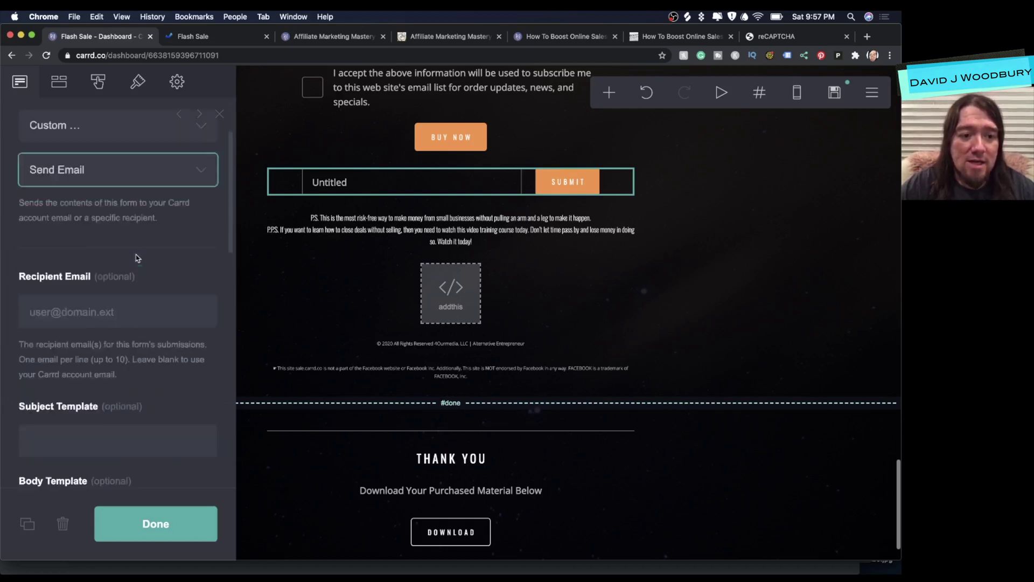
click(82, 247)
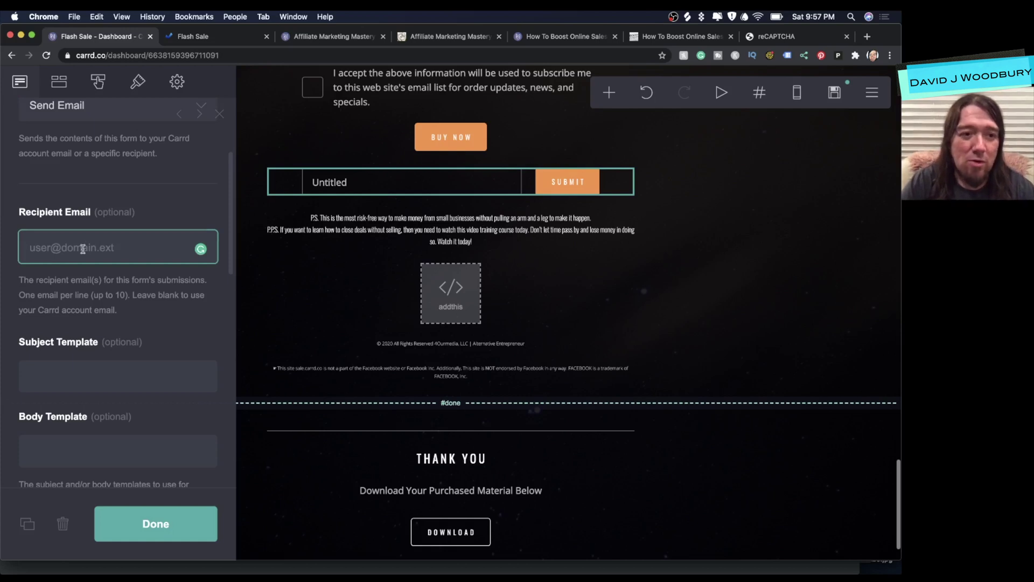
text(yourmail)
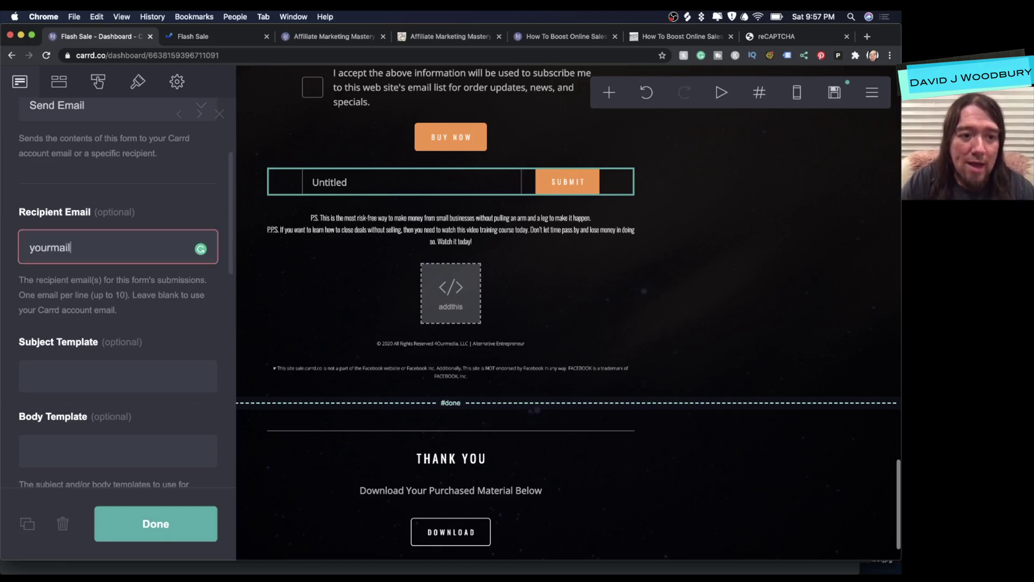
text(@your)
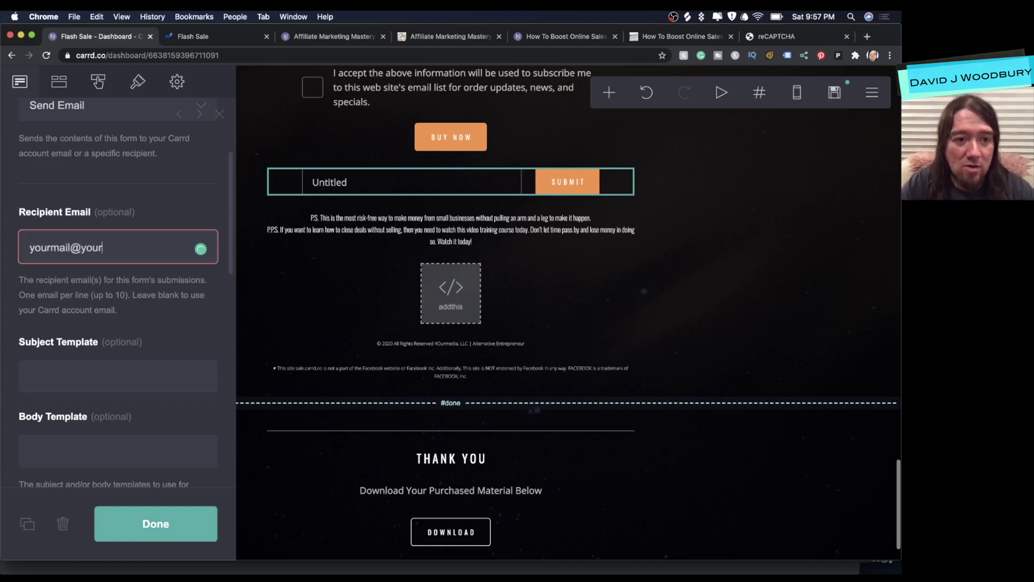
text(domain.com)
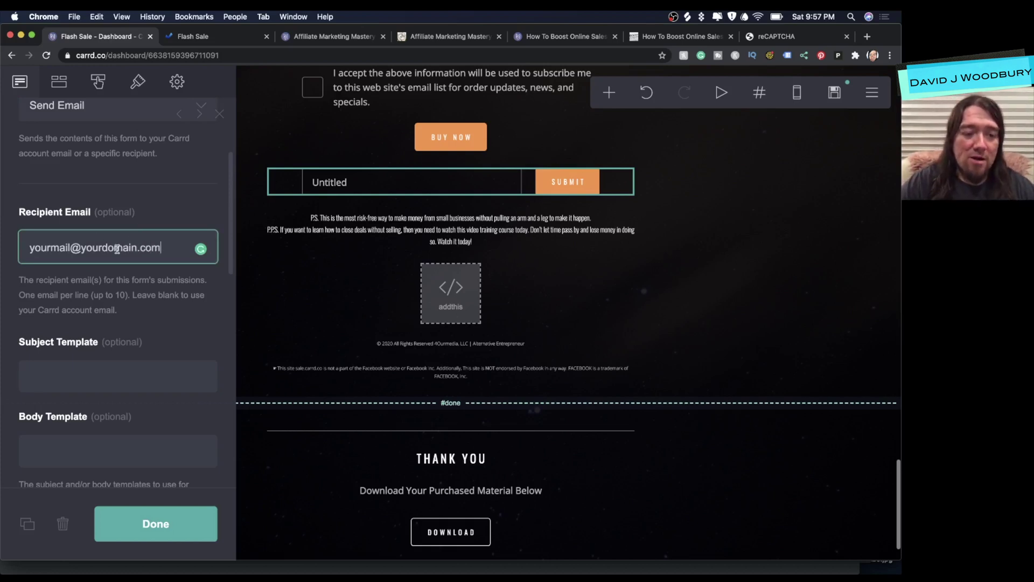
Step: Set the form's subject template to "RE: flash sale page"
click(81, 382)
scroll(87, 372, down, 3)
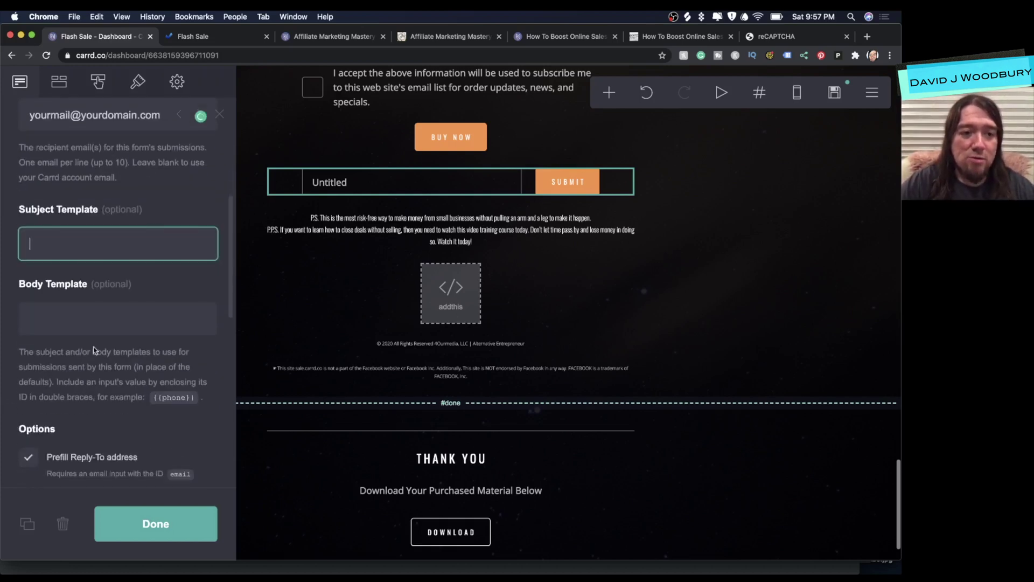
text(REE)
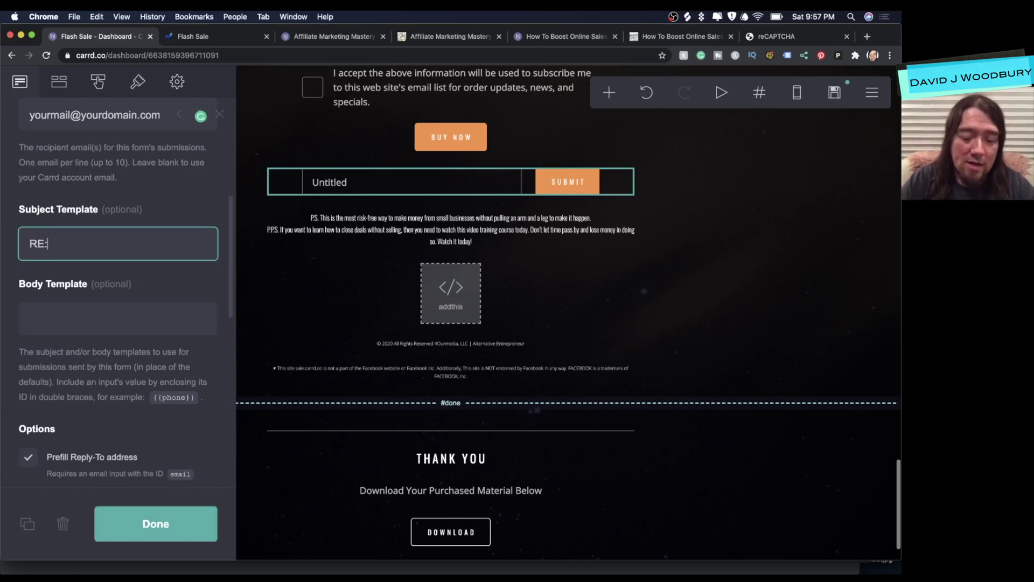
text( car)
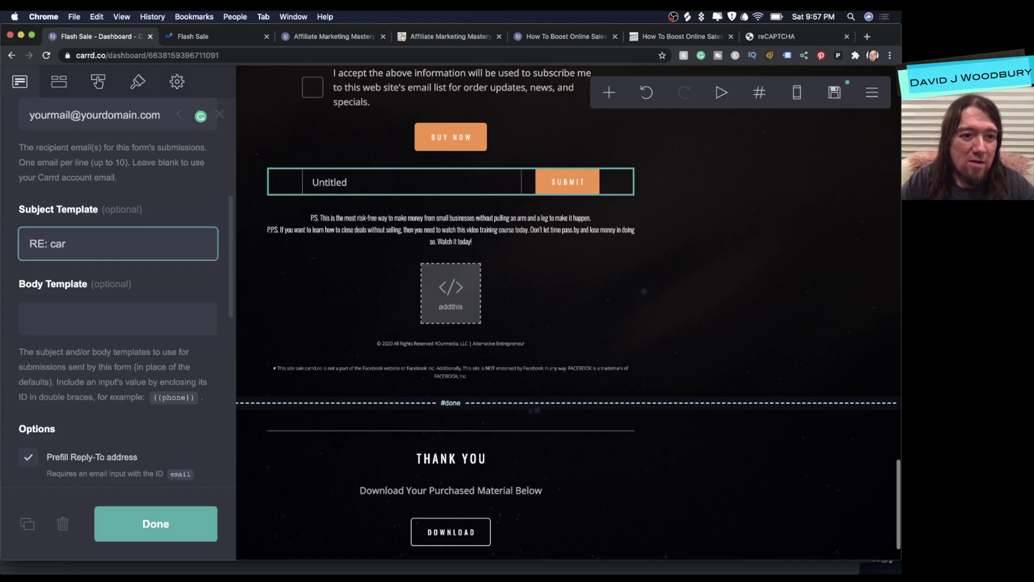
text(drd)
key(BackSpace)
key(BackSpace)
key(BackSpace)
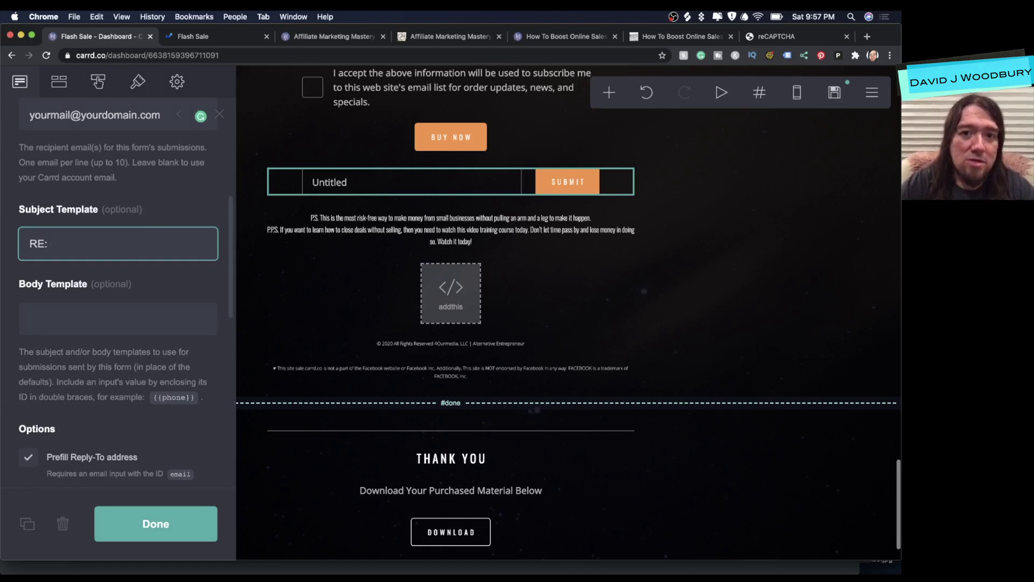
text(flash sale p)
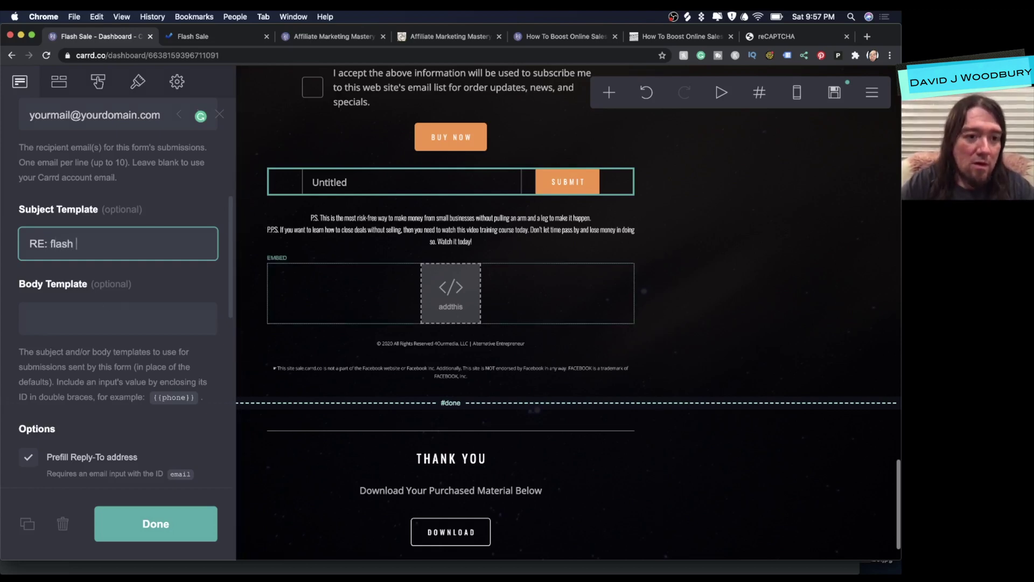
text(age)
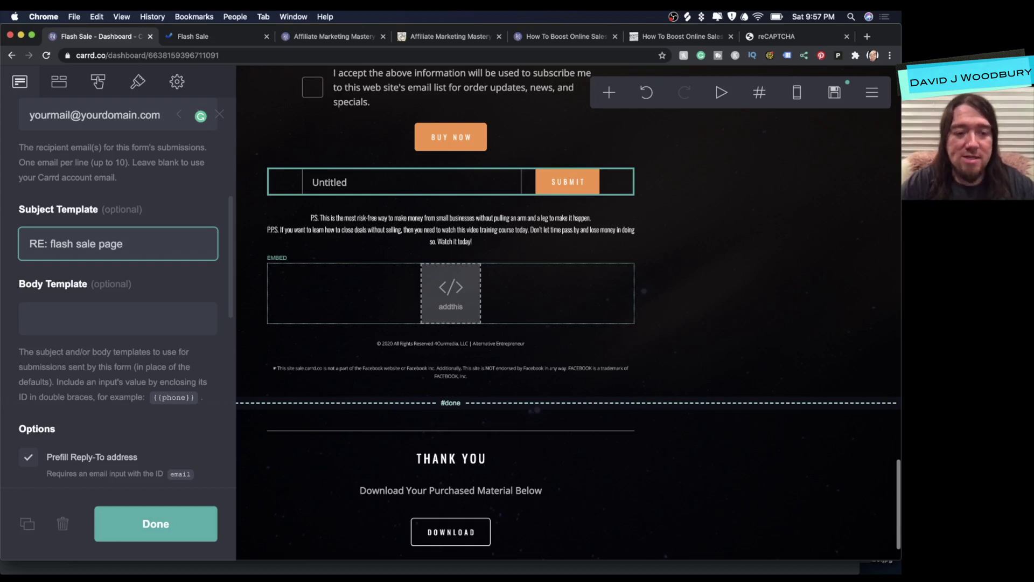
Step: Fill in the form's body template with "carrd page optin - flash sale"
key(Tab)
text(carrd page optin - flash sale)
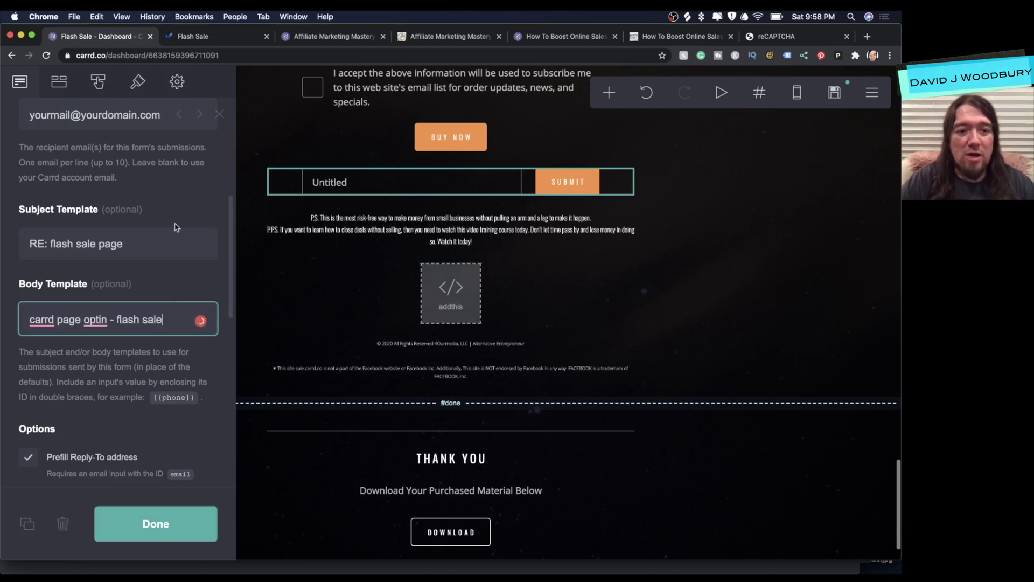
Step: Review the form's recipient email and subject template, highlighting the subject text
scroll(176, 226, up, 5)
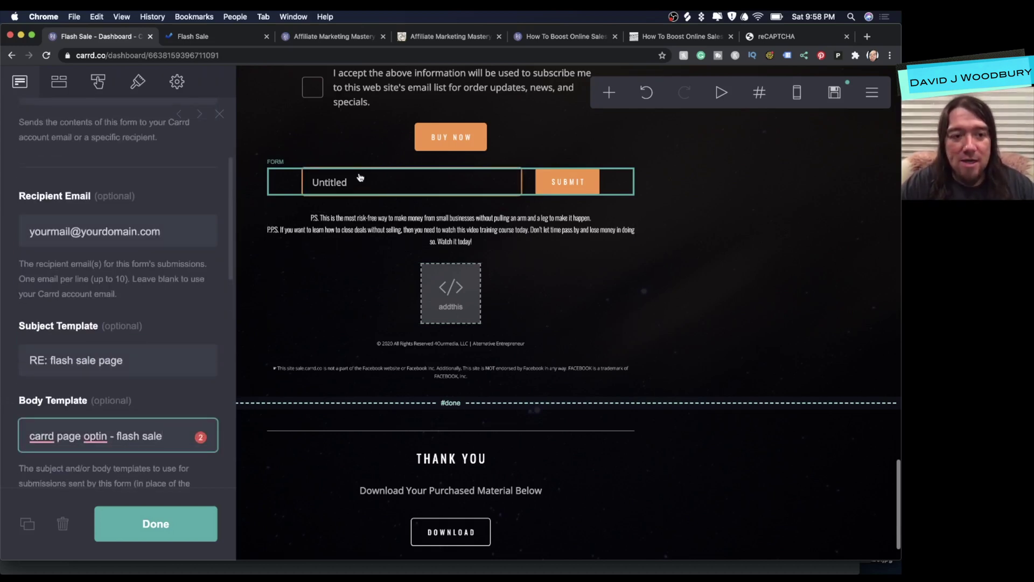
click(31, 231)
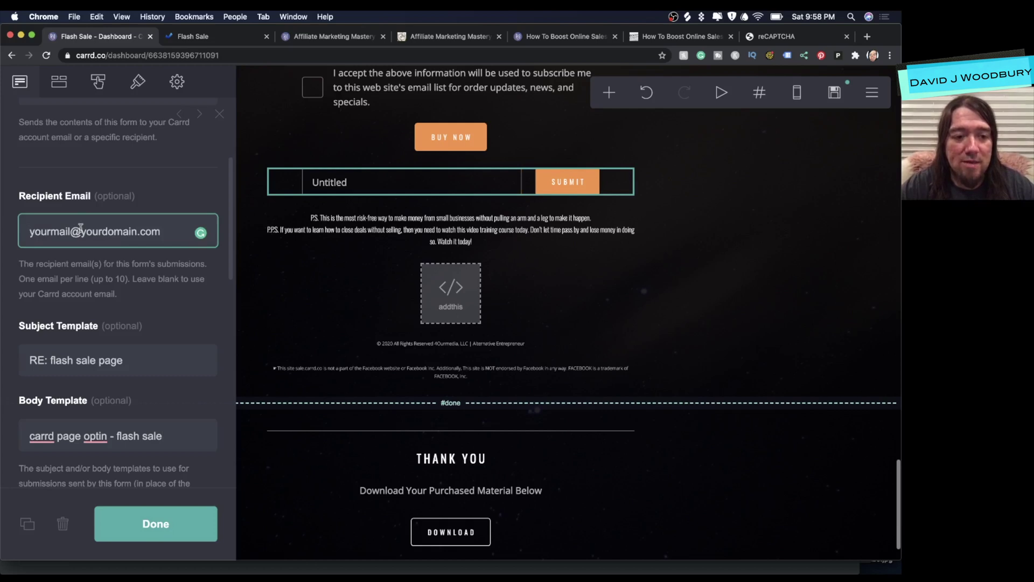
scroll(81, 228, down, 3)
click(29, 259)
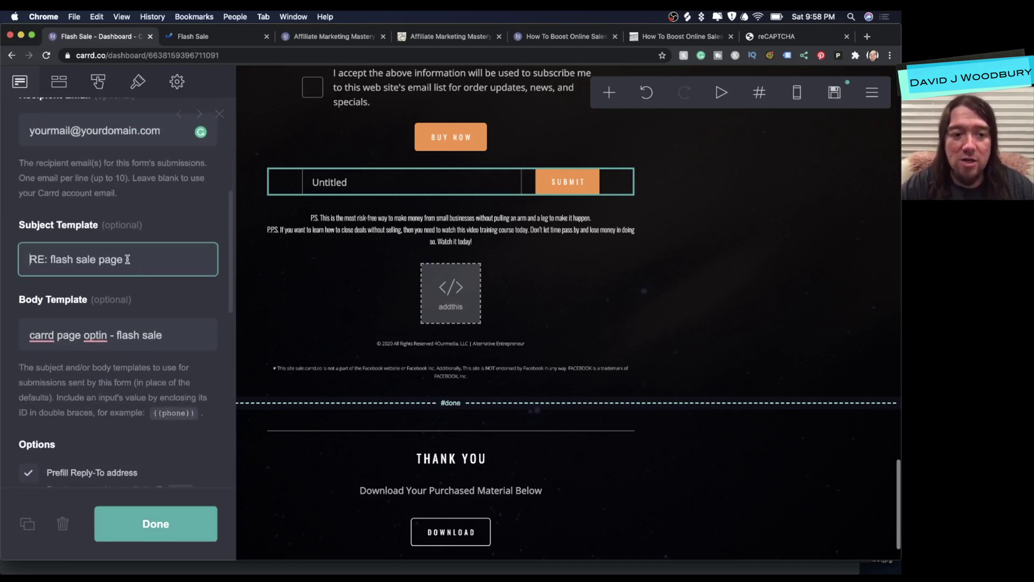
drag(123, 259, 21, 261)
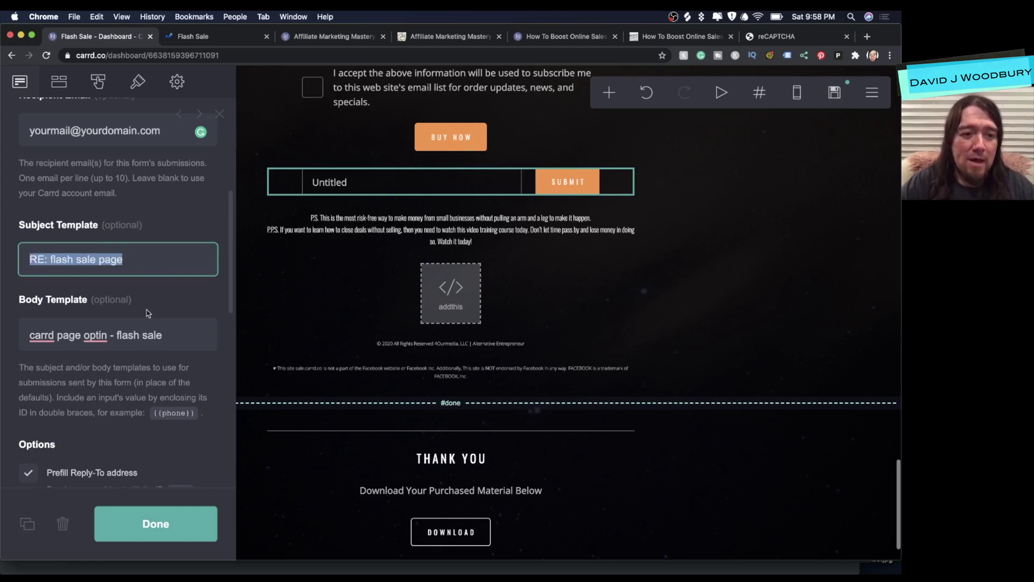
Step: Replace the form's body template text with "ebook request" and finally with "ebook download"
right_click(104, 340)
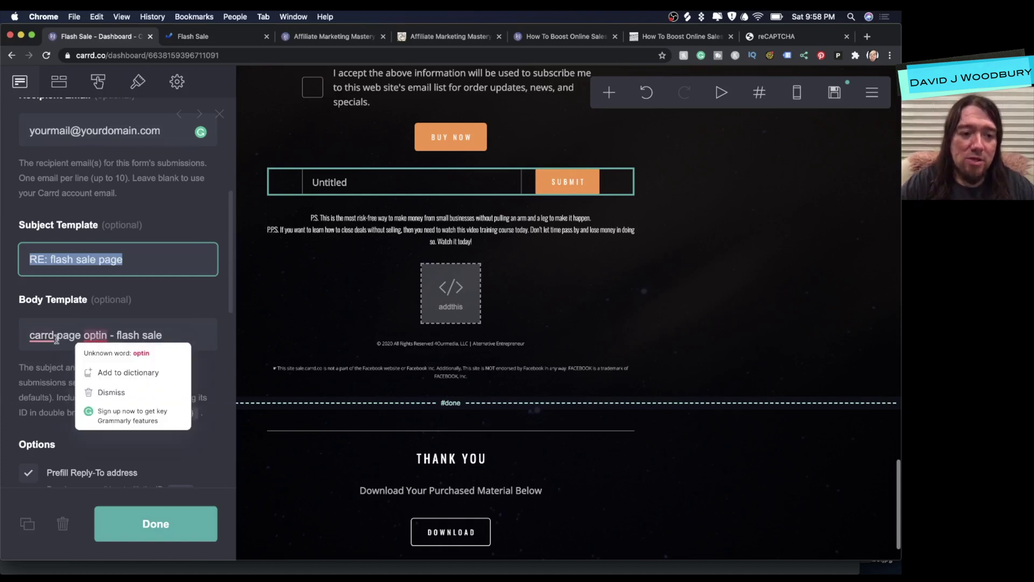
click(56, 338)
triple_click(56, 338)
text(ebo)
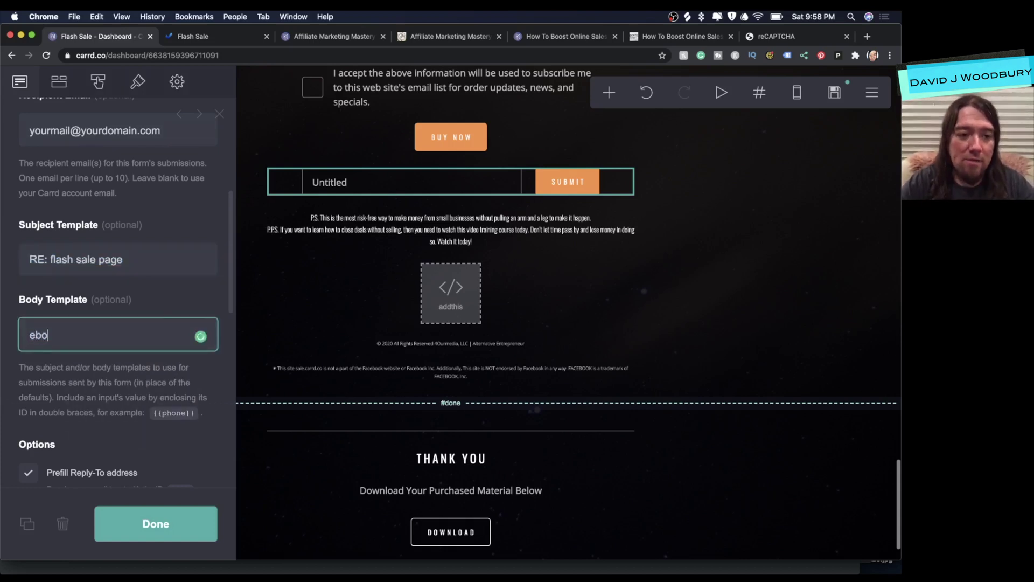
text(ok reqwues)
key(BackSpace)
key(BackSpace)
key(BackSpace)
key(BackSpace)
text(uest)
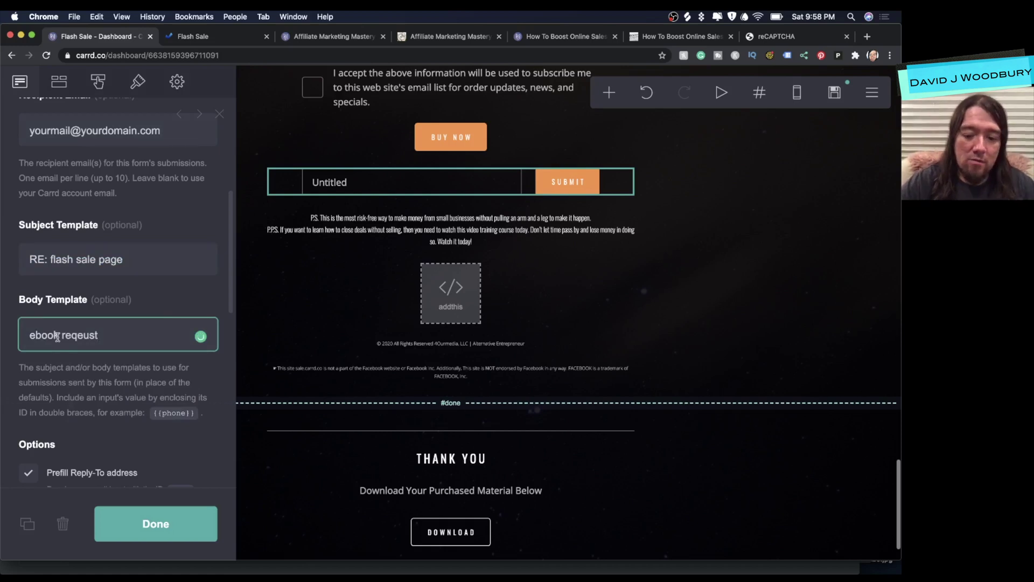
triple_click(130, 340)
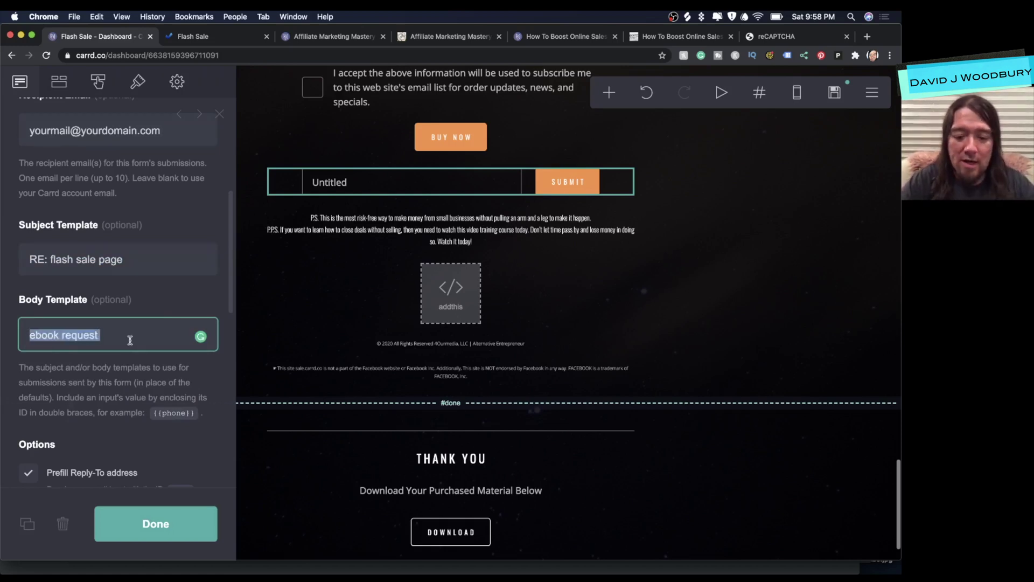
text(ebook download)
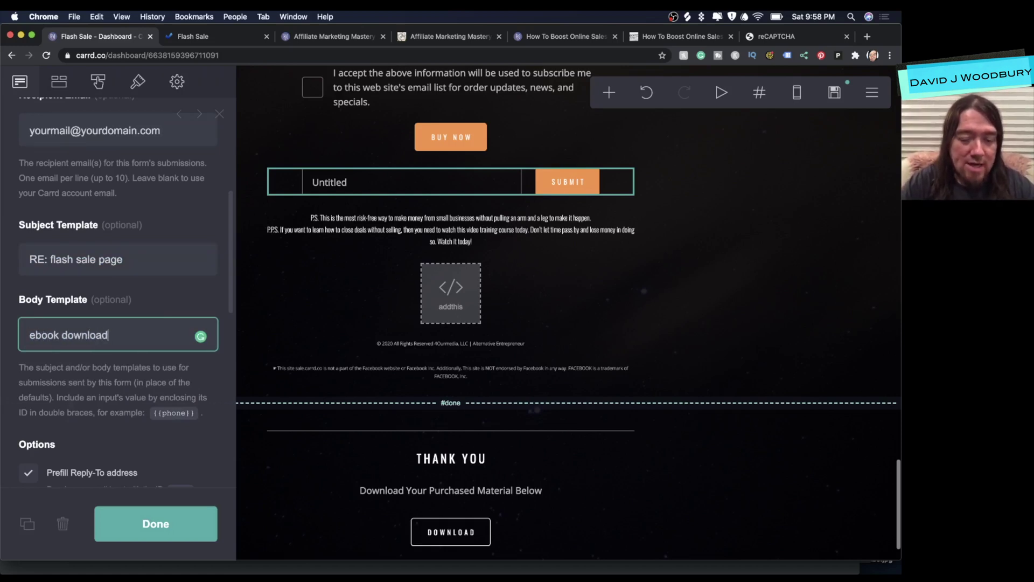
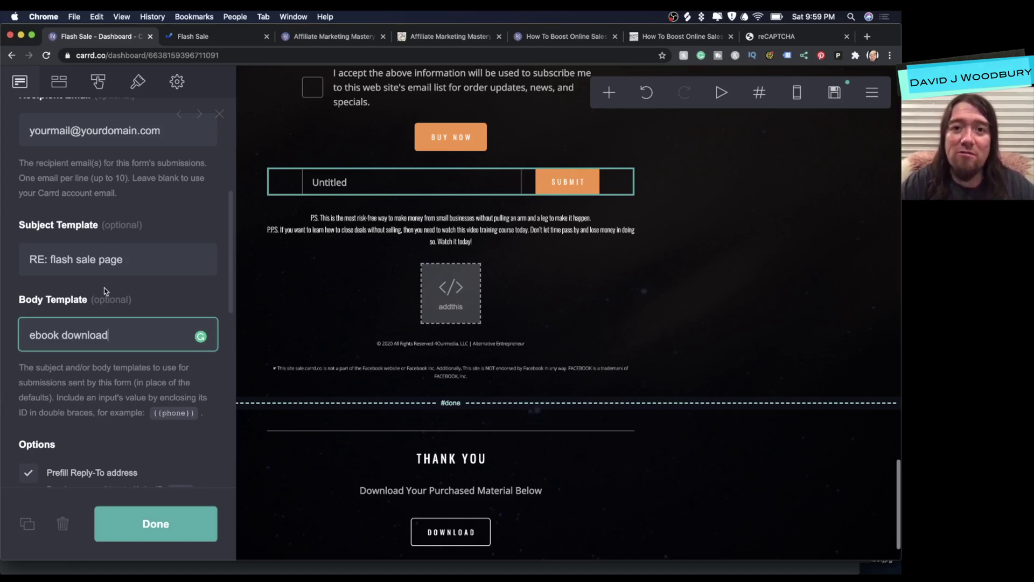
Step: Examine the form's Prefill Reply-To option and the available On Success actions, keeping Display a message
scroll(106, 291, down, 3)
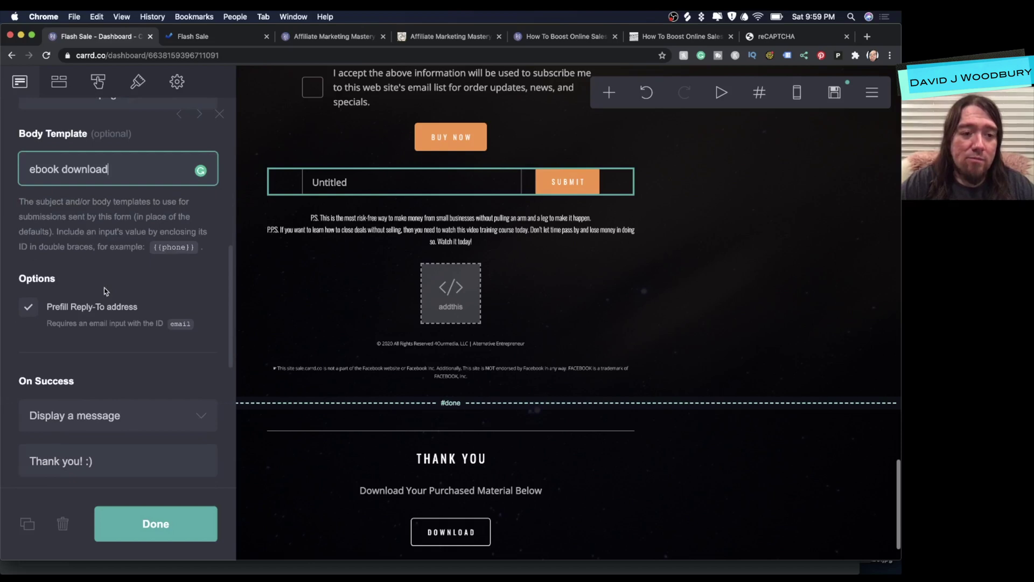
scroll(360, 266, up, 3)
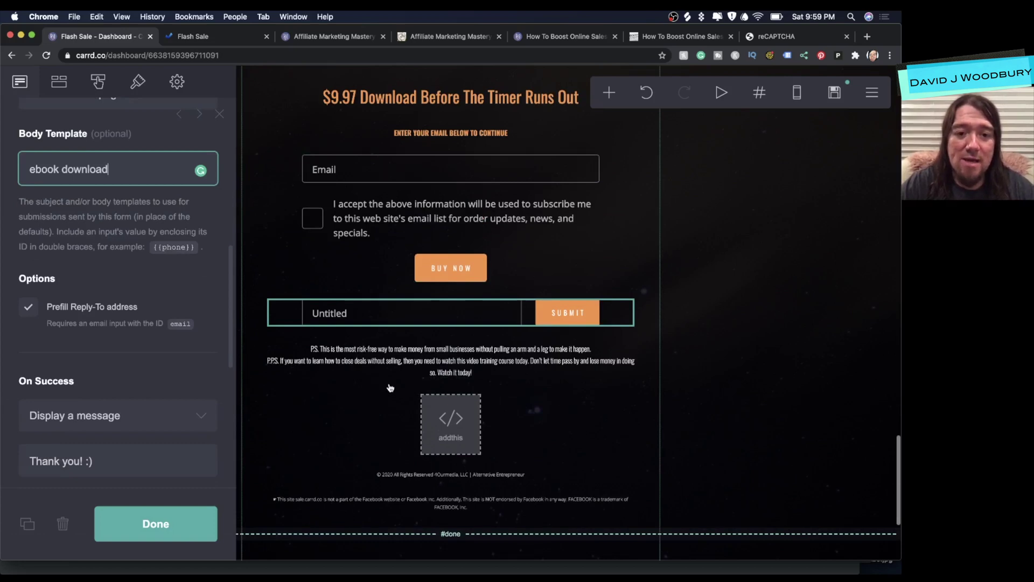
scroll(84, 267, down, 1)
scroll(84, 266, down, 3)
scroll(83, 266, up, 4)
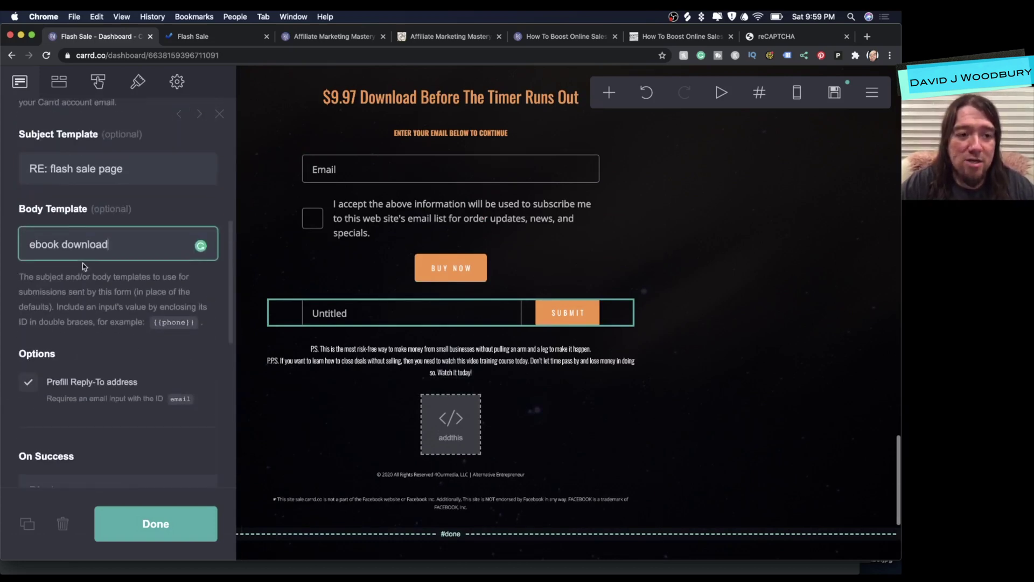
scroll(78, 263, down, 1)
scroll(76, 264, down, 3)
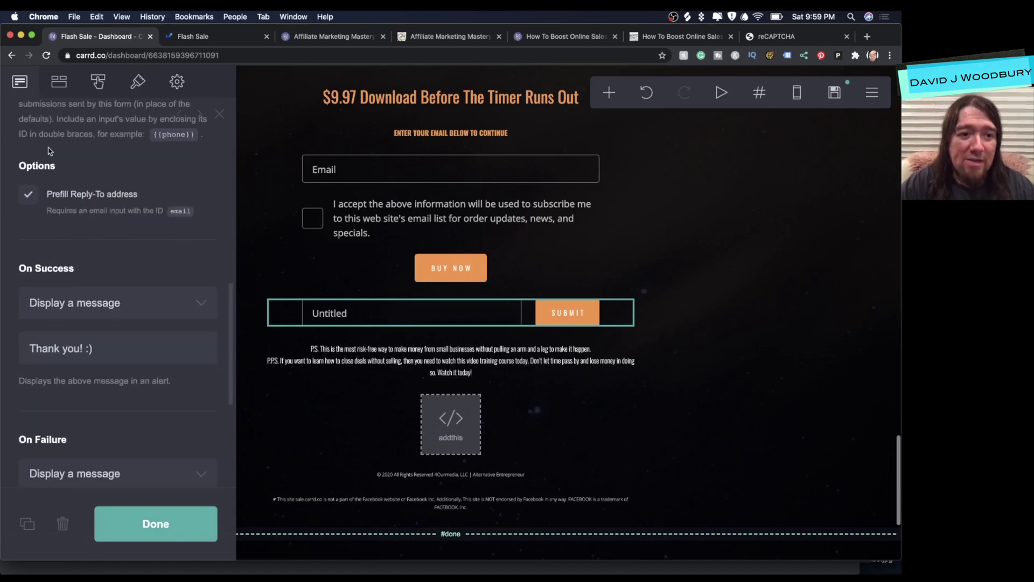
scroll(94, 212, up, 1)
key(space)
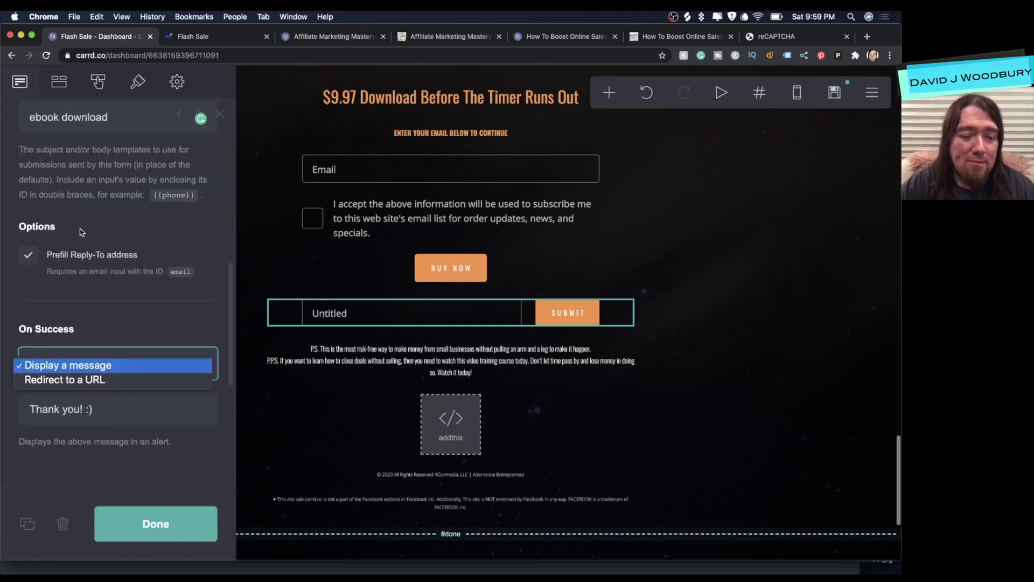
click(81, 232)
scroll(92, 308, down, 3)
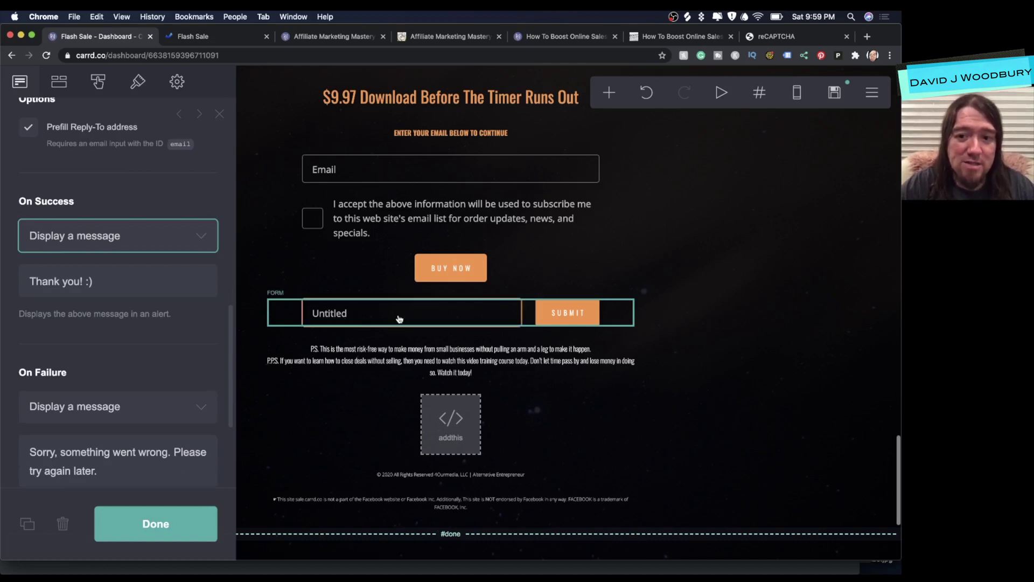
Step: Set the form's On Success action to Redirect to a URL and activate its empty URL field
click(127, 245)
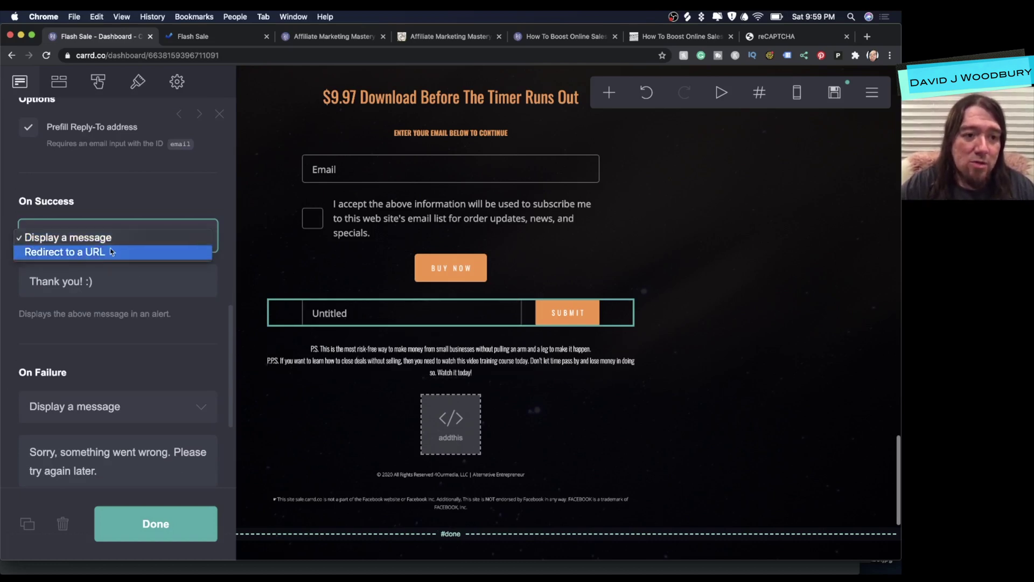
click(80, 254)
click(111, 281)
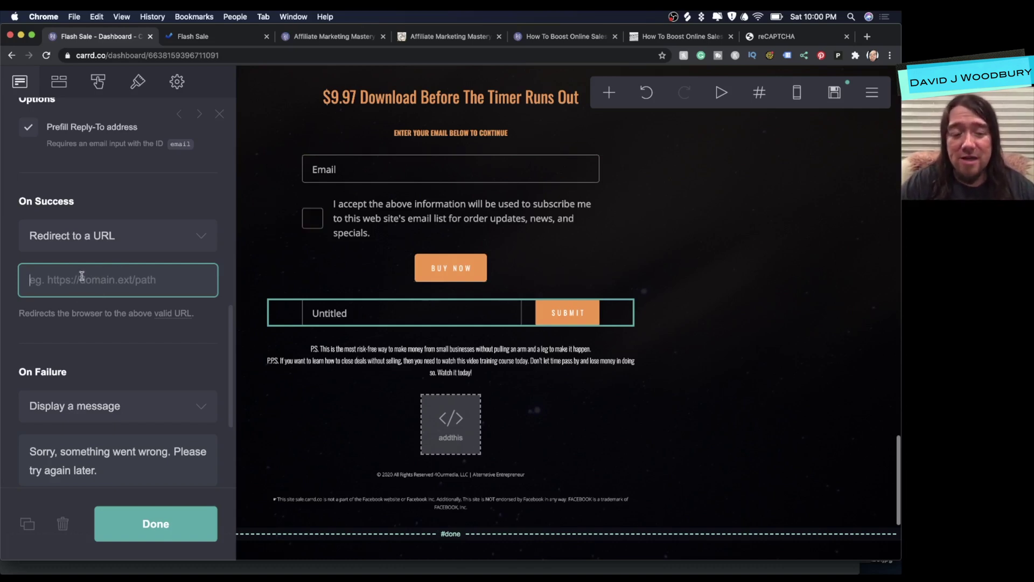
Step: Review the form's On Failure and reCAPTCHA settings, the On Success choices and the email templates
scroll(68, 151, down, 3)
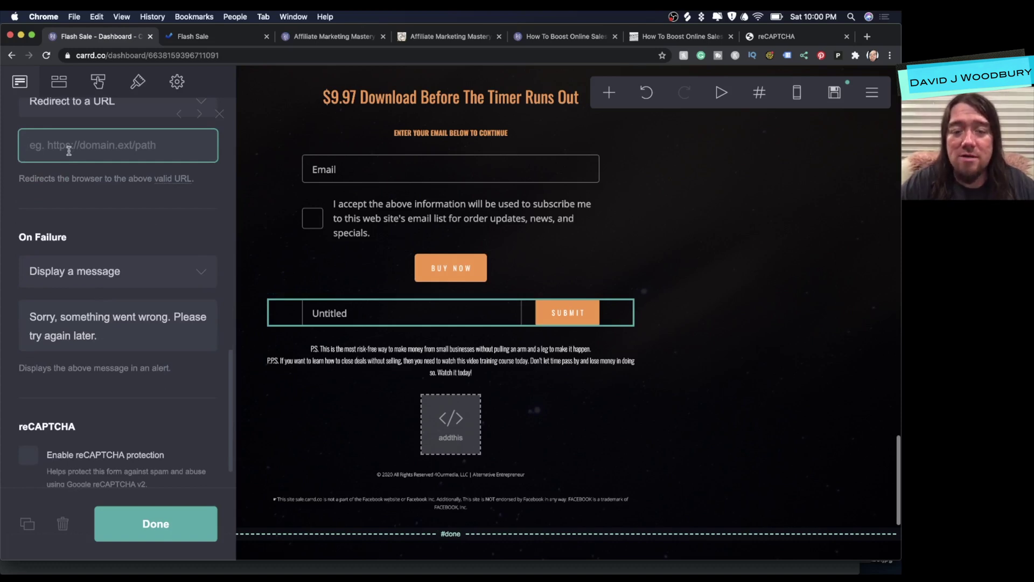
scroll(69, 151, up, 3)
click(105, 219)
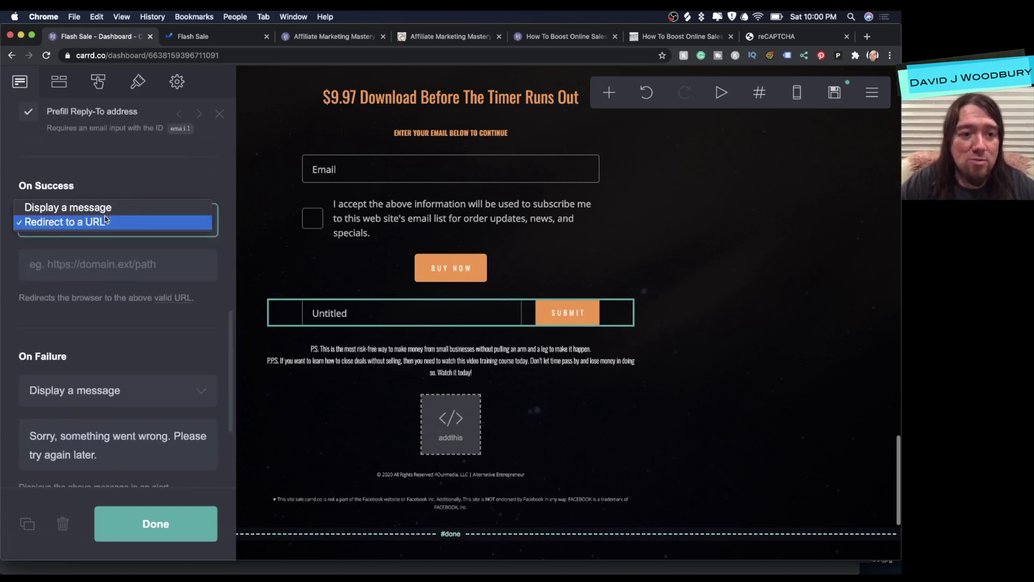
click(115, 176)
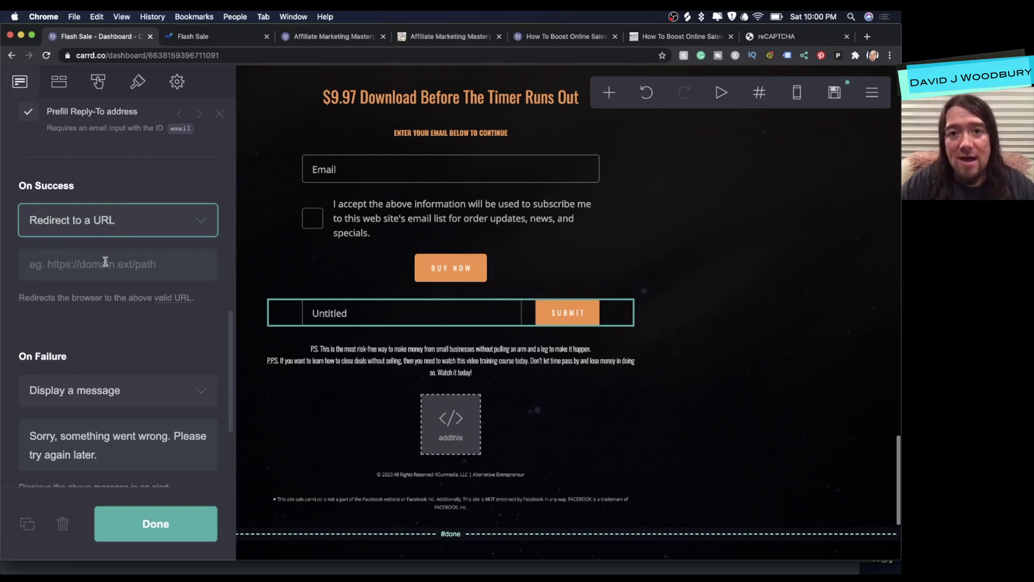
scroll(105, 261, up, 8)
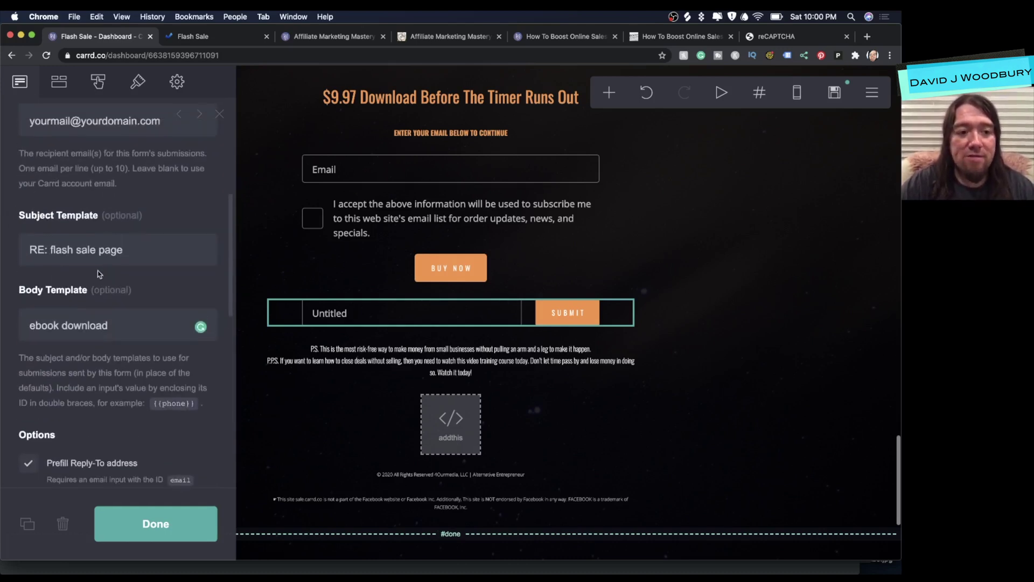
scroll(67, 352, down, 5)
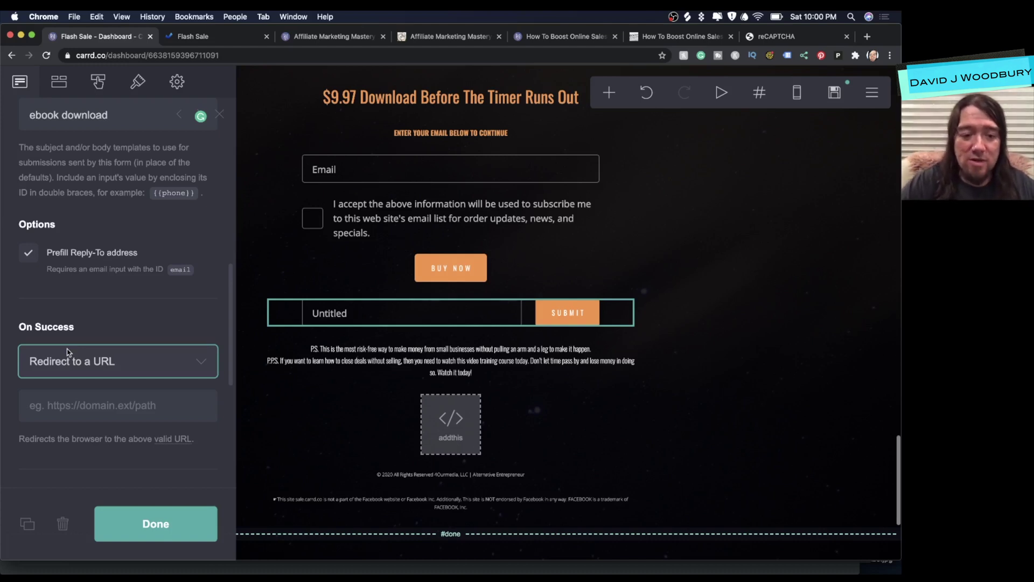
Step: Check the form's available On Failure actions, keeping Display a message
scroll(66, 352, down, 6)
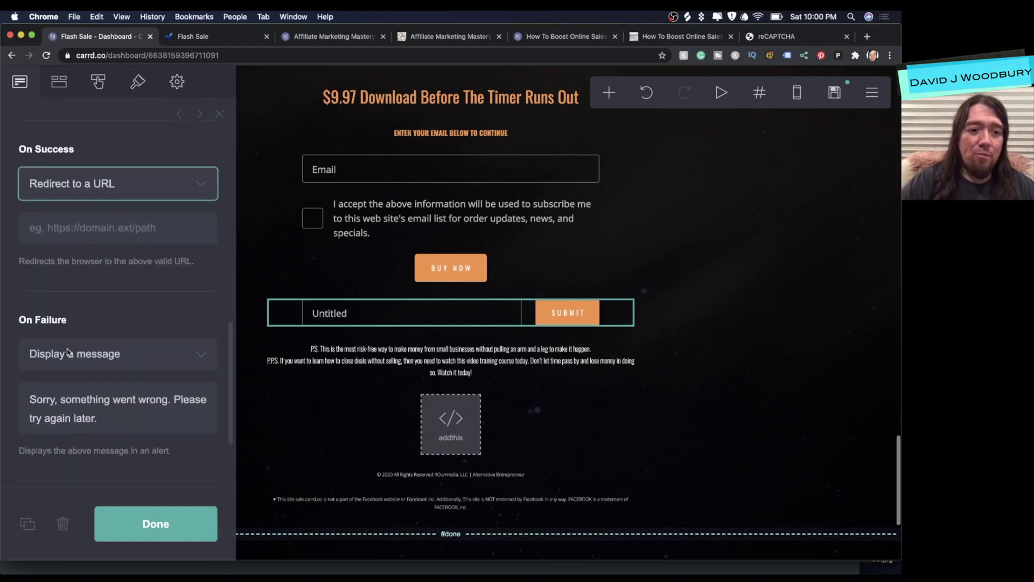
click(102, 239)
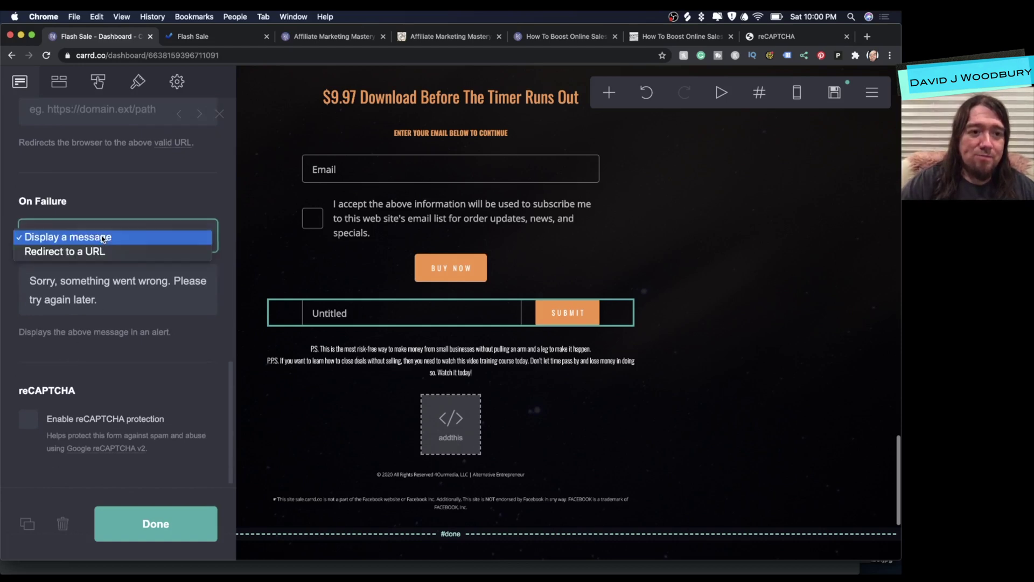
click(69, 238)
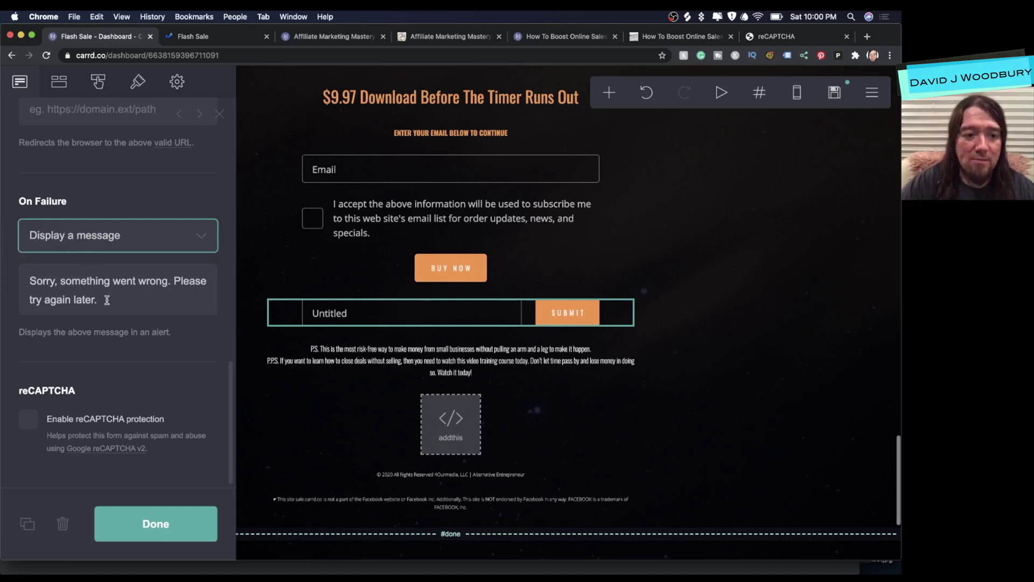
Step: Enable reCAPTCHA protection on the form and activate its empty Site Key field
click(28, 419)
scroll(114, 382, down, 5)
click(118, 293)
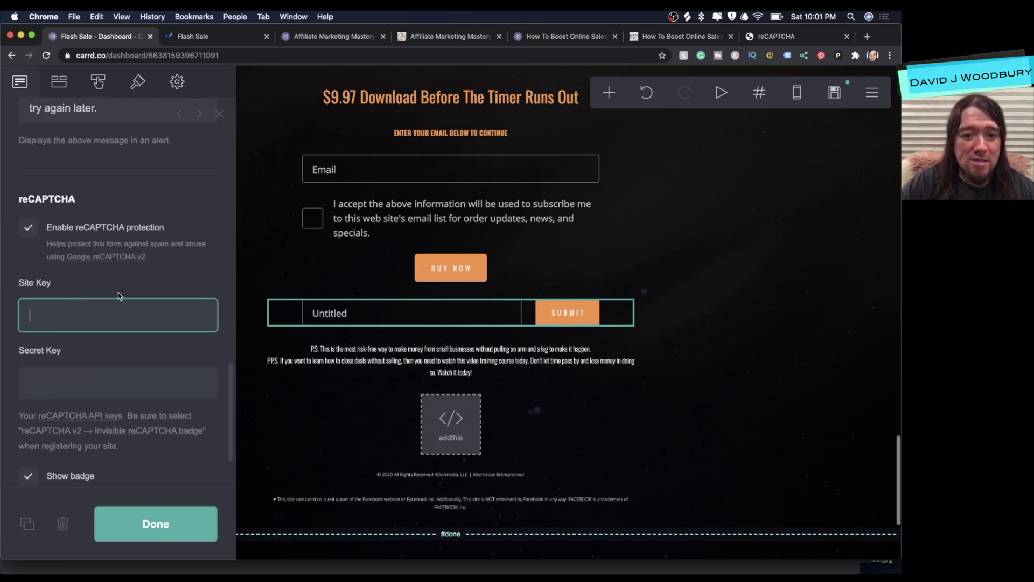
Step: Switch to the Google reCAPTCHA admin console, start registering a new site and review the registration fields
click(776, 37)
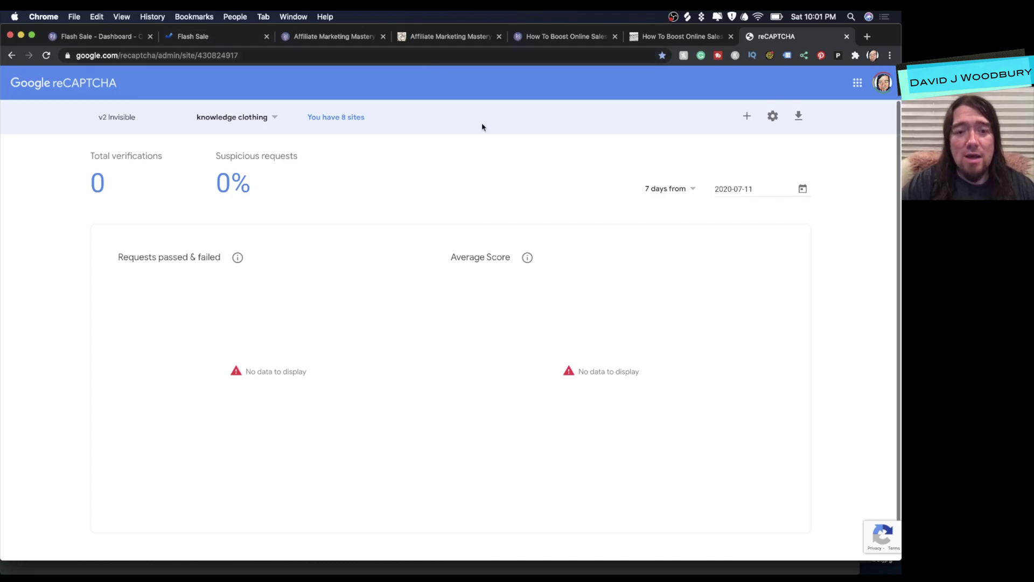
click(748, 118)
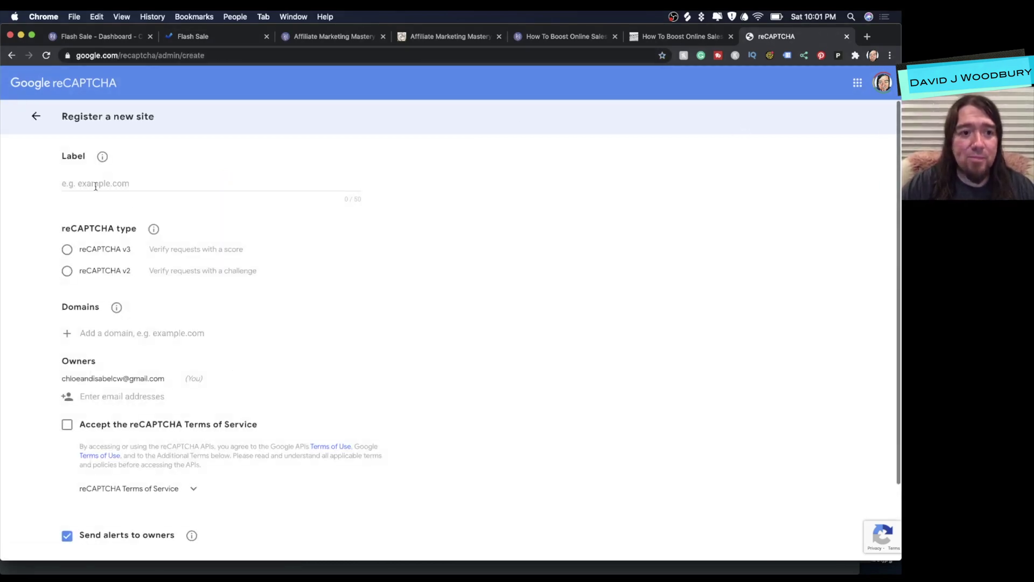
scroll(82, 182, down, 2)
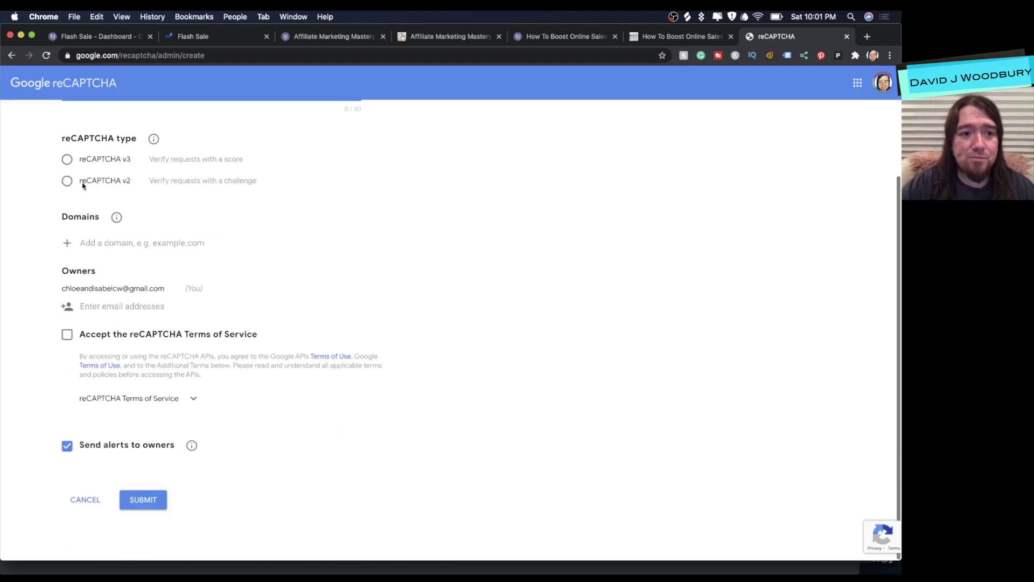
scroll(89, 159, up, 2)
mouse_move(106, 166)
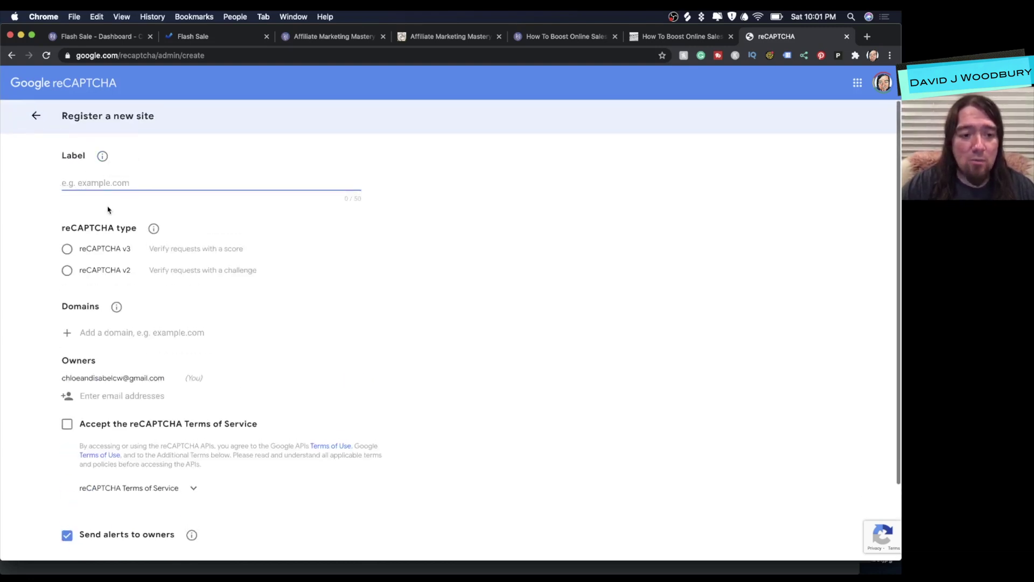
scroll(108, 207, down, 2)
Step: Add domain.com to the new site's domains and remove it again
click(106, 244)
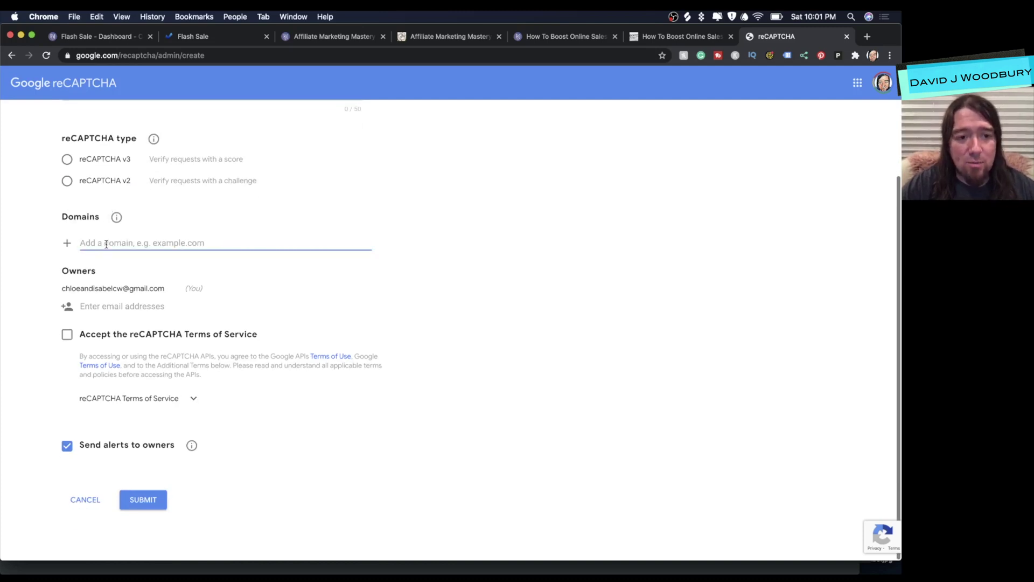
text(domai)
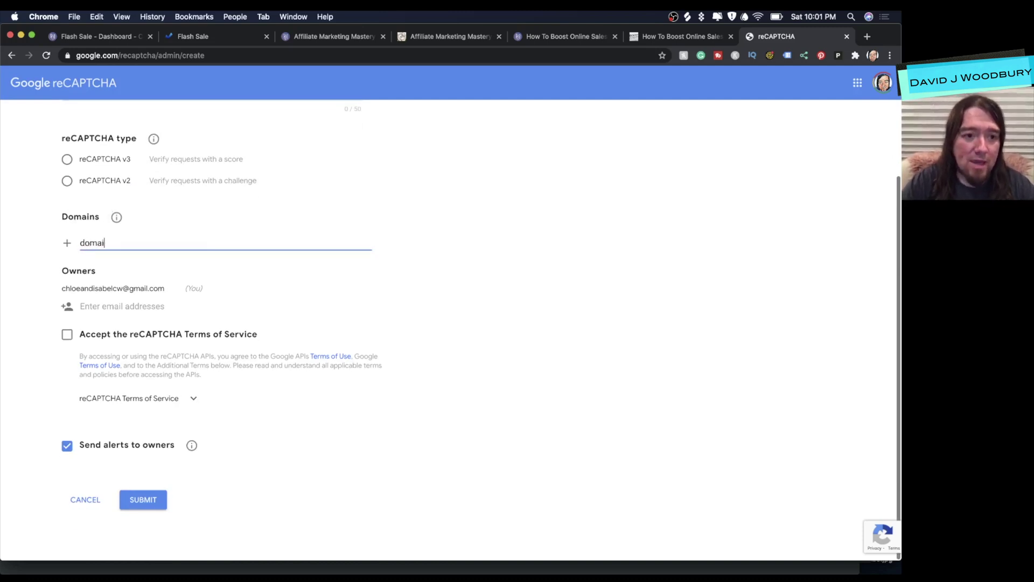
text(n.com)
key(Return)
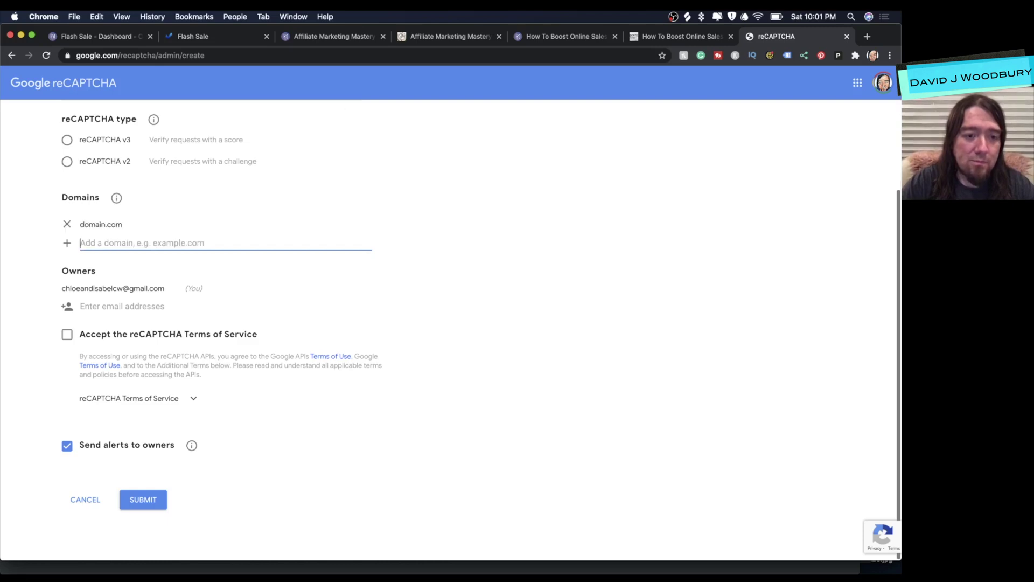
click(67, 225)
Step: Choose reCAPTCHA v2 with the Invisible reCAPTCHA badge as the new site's type
scroll(73, 245, up, 3)
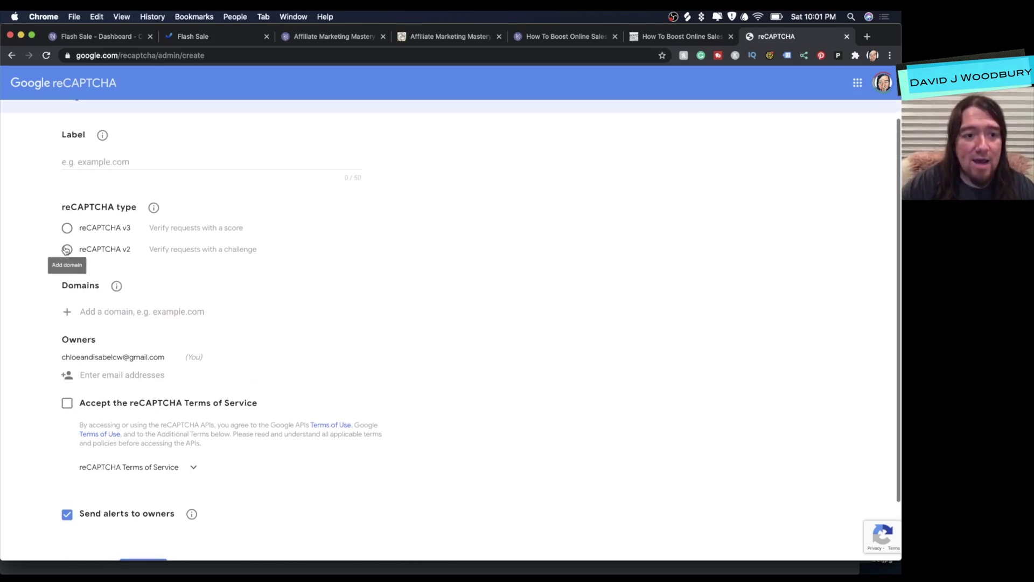
click(82, 249)
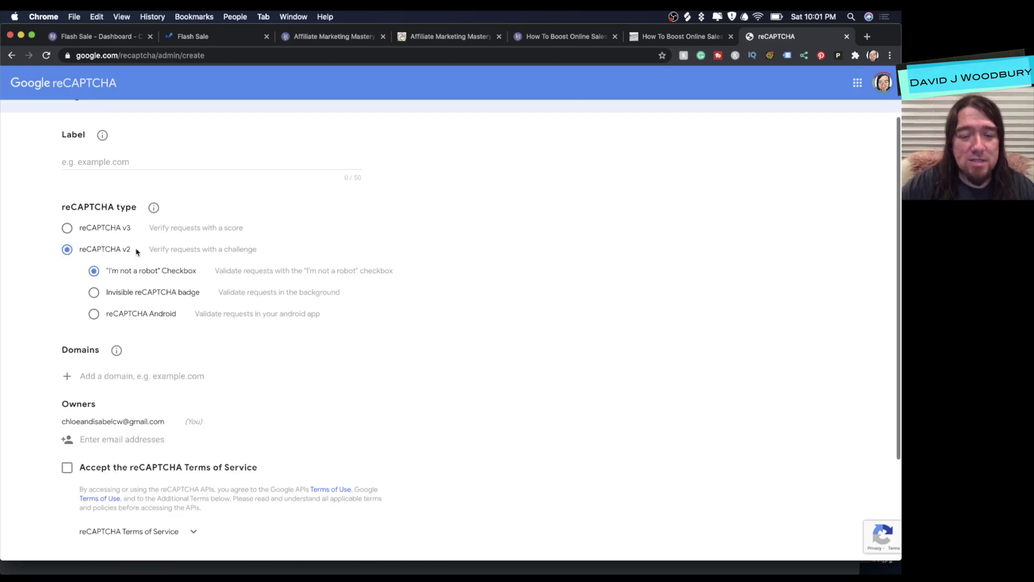
click(94, 294)
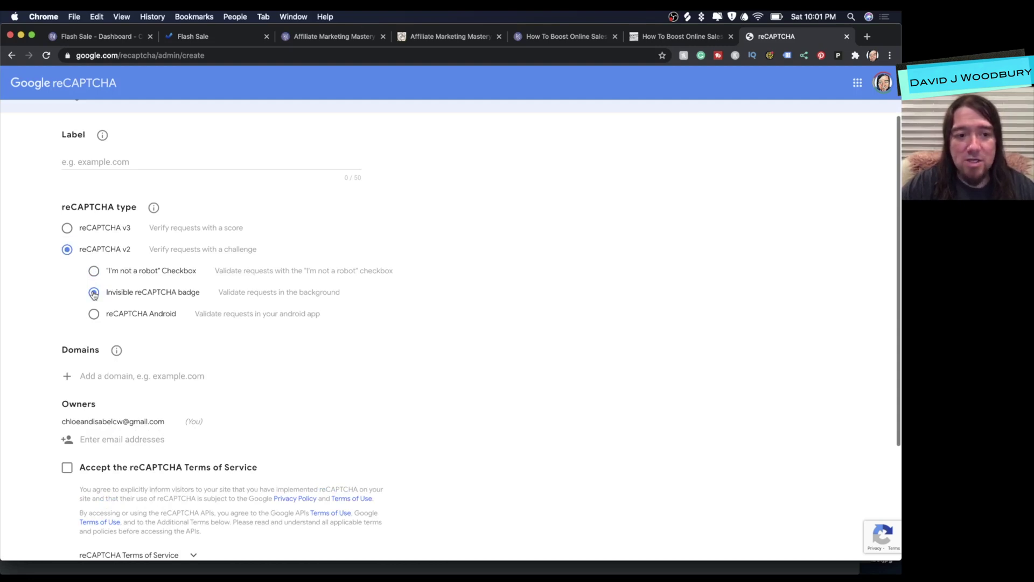
scroll(94, 293, down, 3)
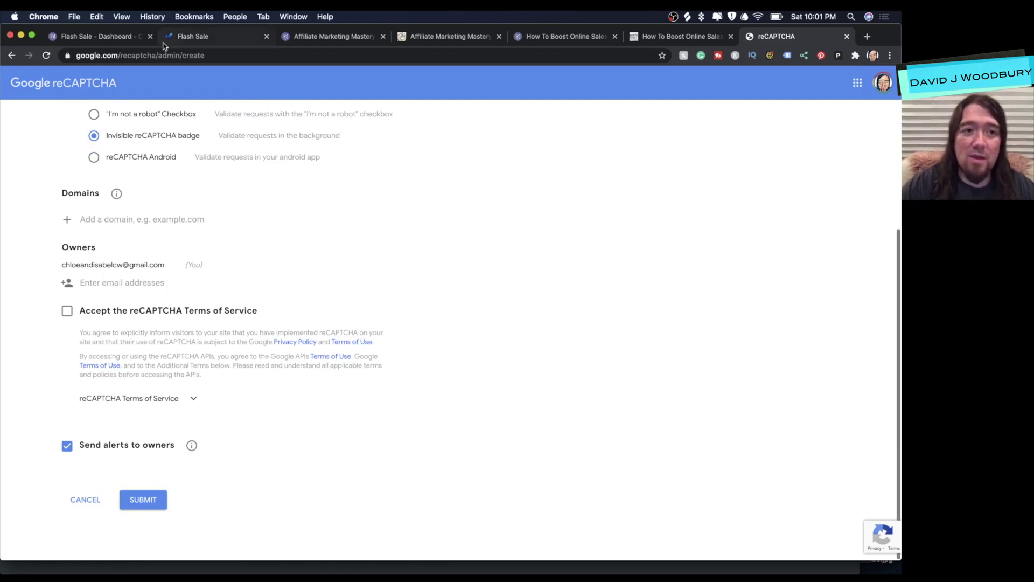
Step: Return to the Carrd editor and examine the reCAPTCHA settings of the existing Buy Now form
click(102, 37)
scroll(160, 180, down, 3)
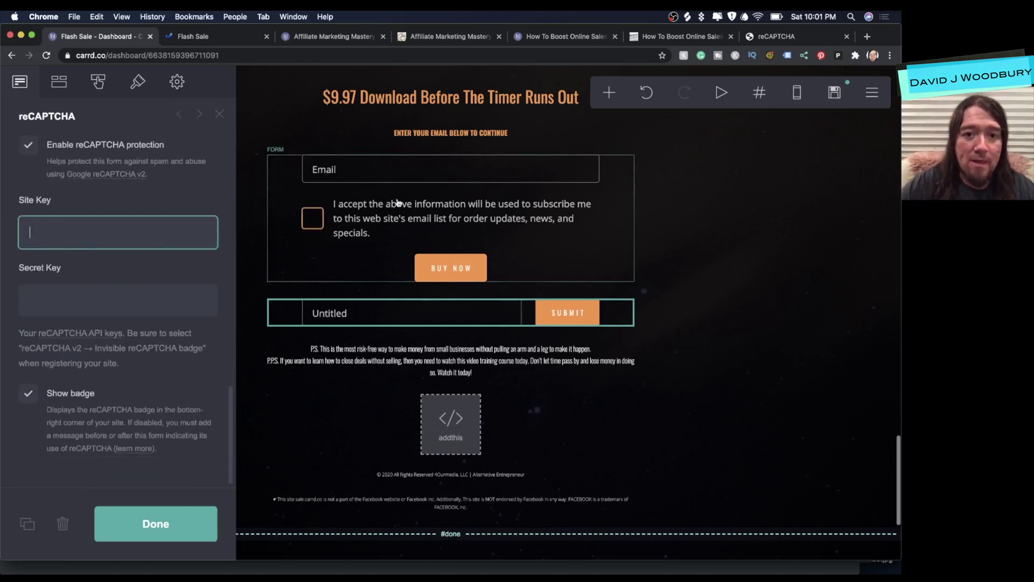
click(353, 203)
scroll(139, 229, down, 10)
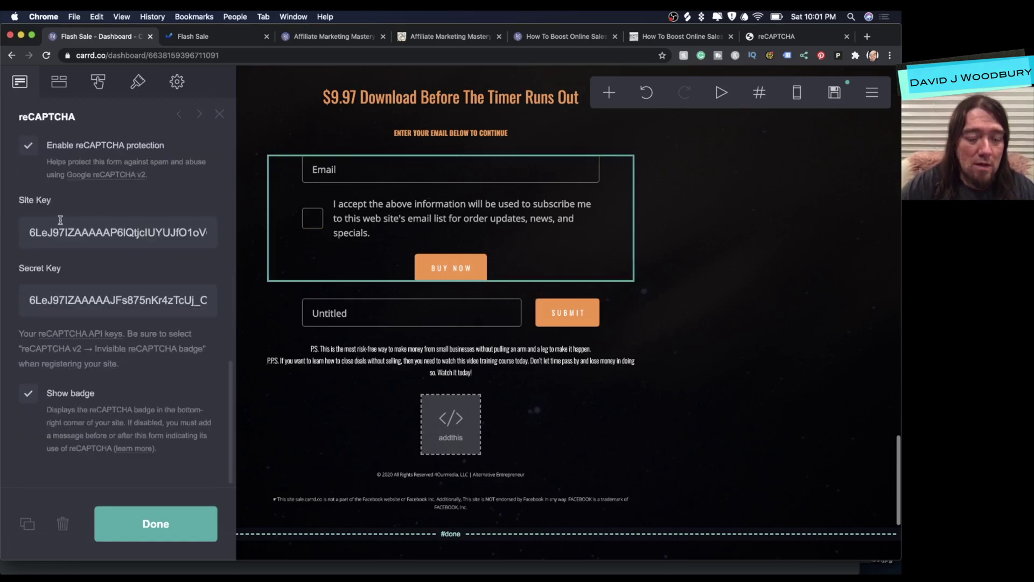
scroll(60, 220, up, 5)
Step: Label the new form's untitled field "email", set its type to Email and review its remaining options
click(357, 306)
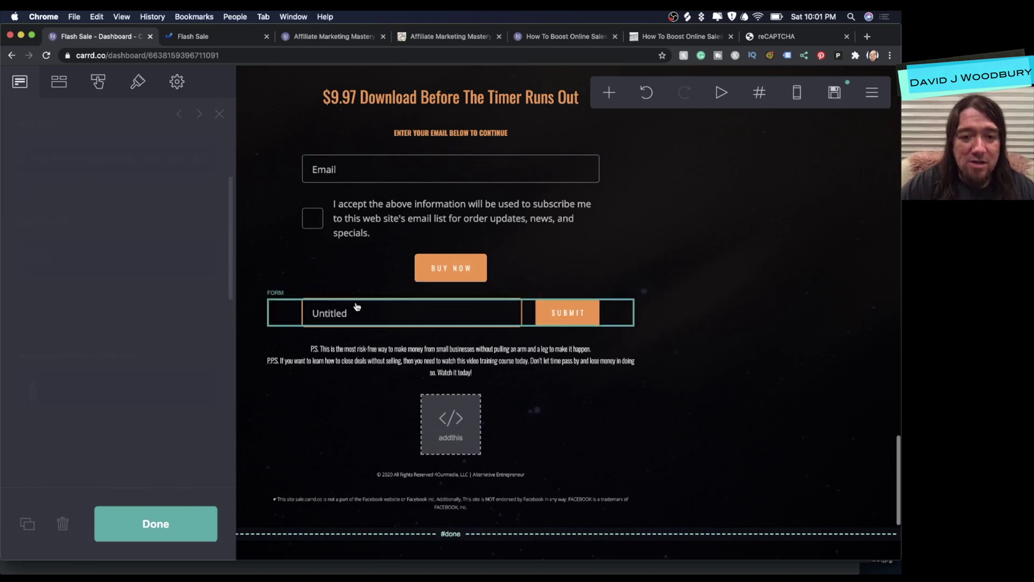
click(58, 91)
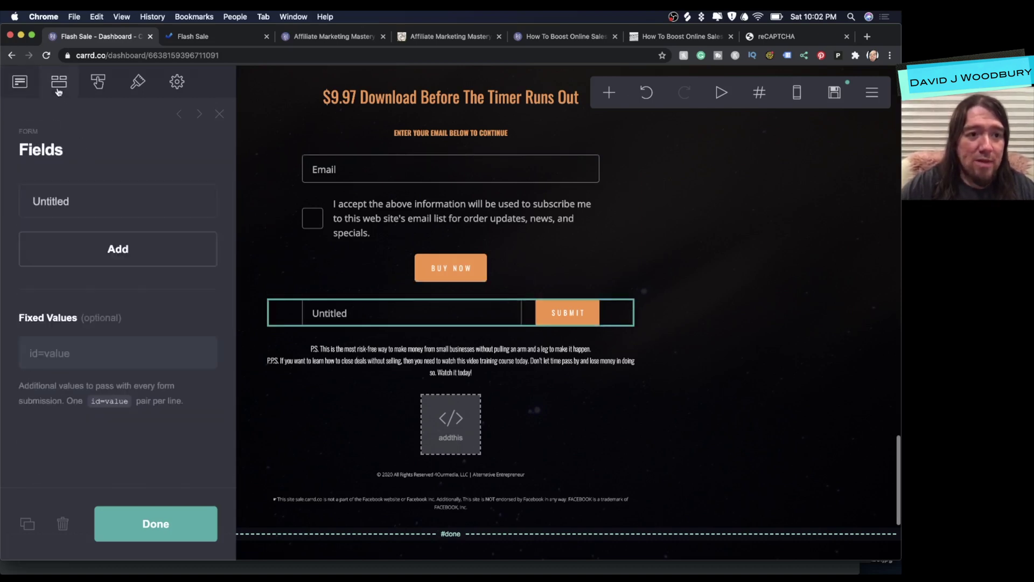
click(76, 212)
click(125, 271)
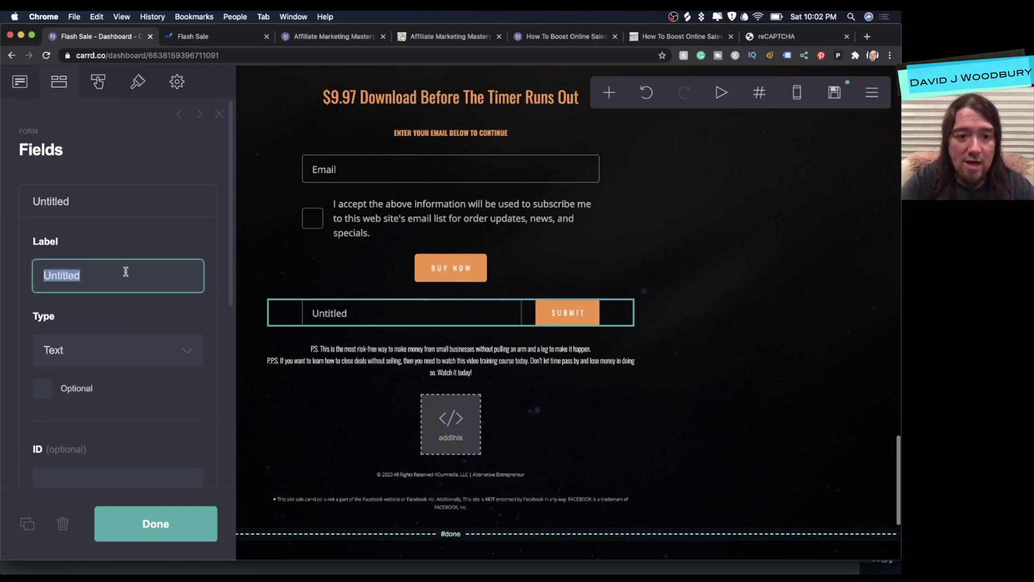
text(email)
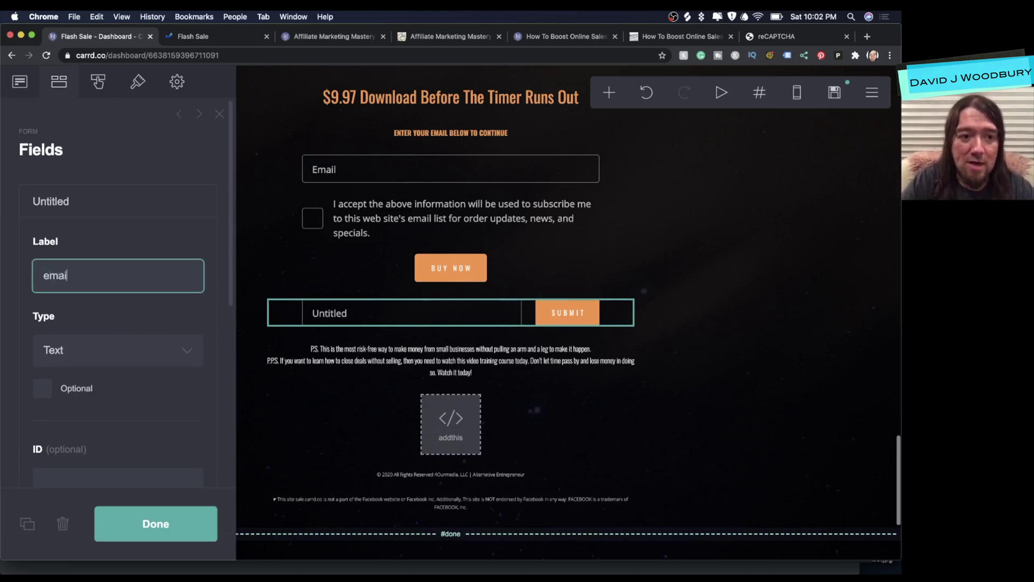
drag(81, 353, 77, 368)
scroll(68, 353, down, 3)
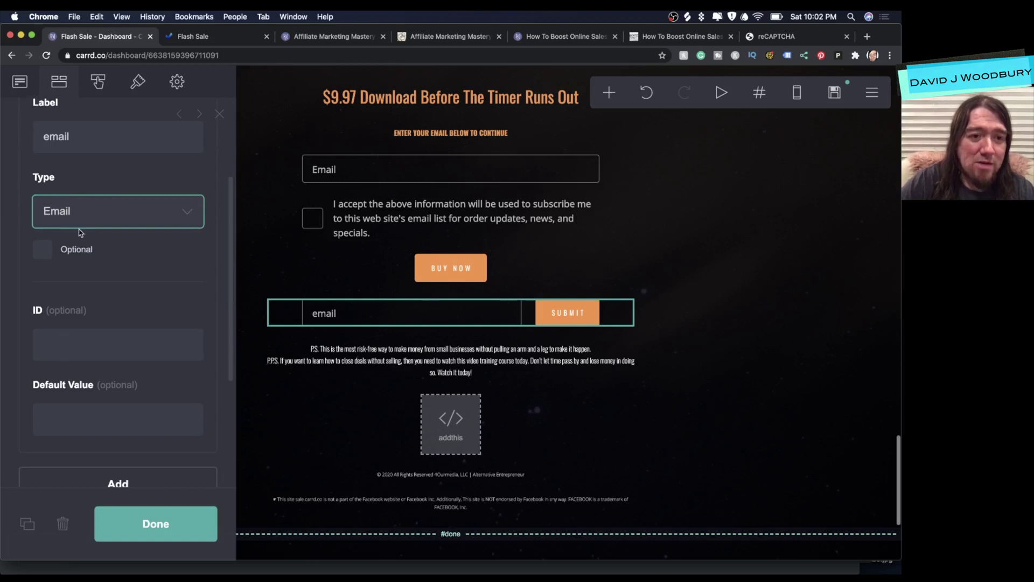
scroll(78, 231, down, 2)
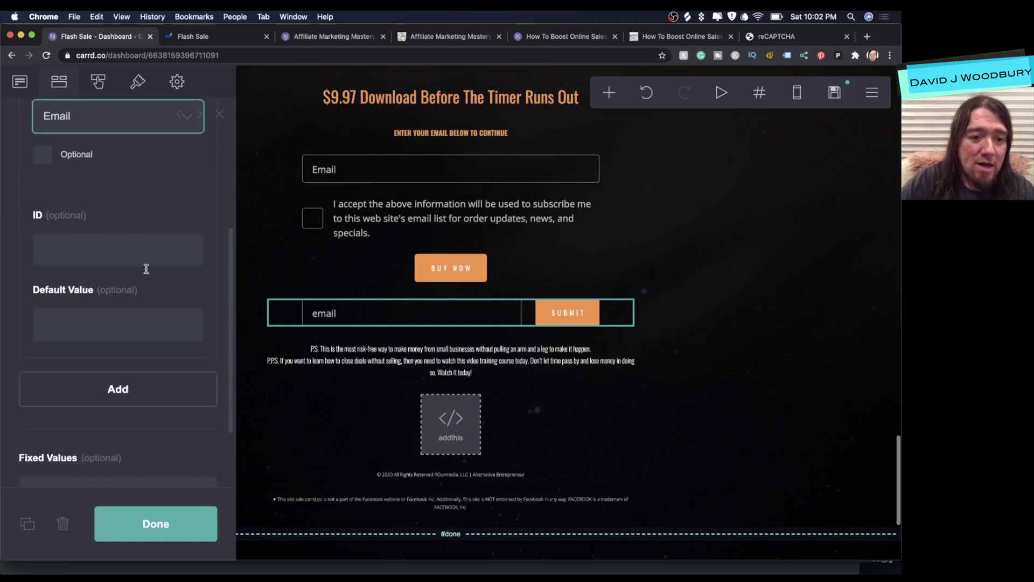
scroll(153, 248, down, 2)
scroll(147, 271, up, 4)
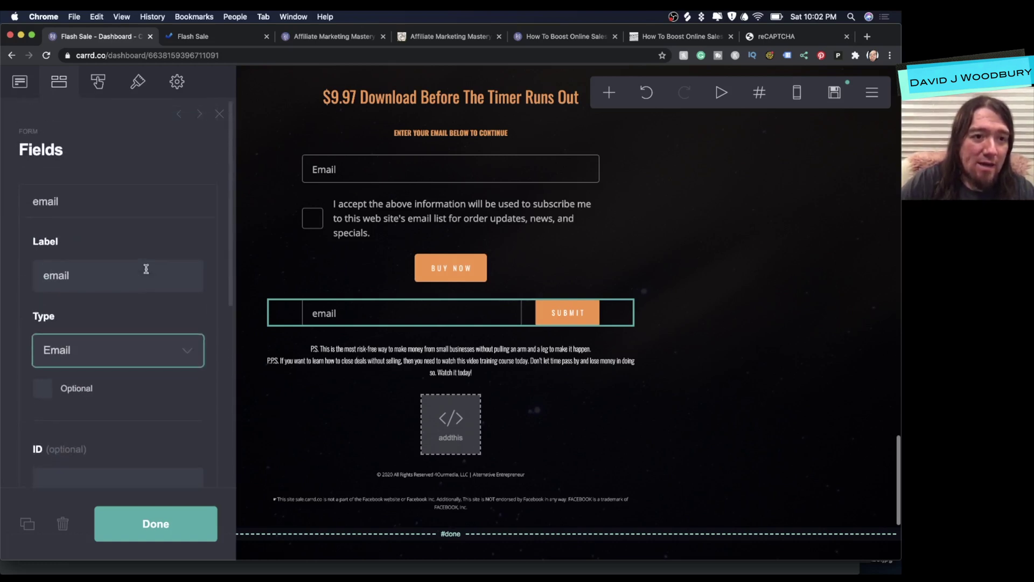
Step: Try "Buy", "download" and "next >>" as the label of the new form's button
click(91, 82)
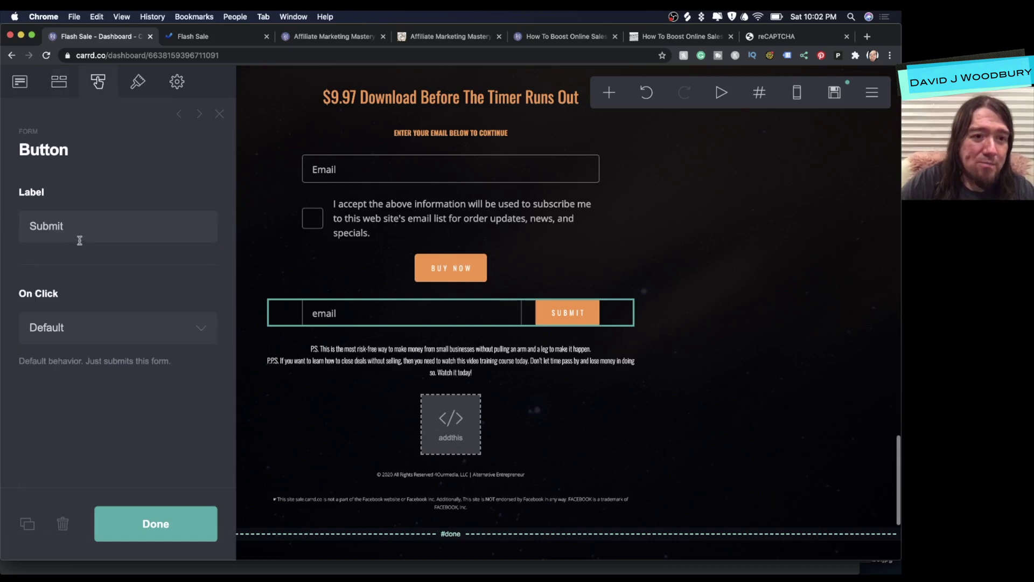
click(104, 230)
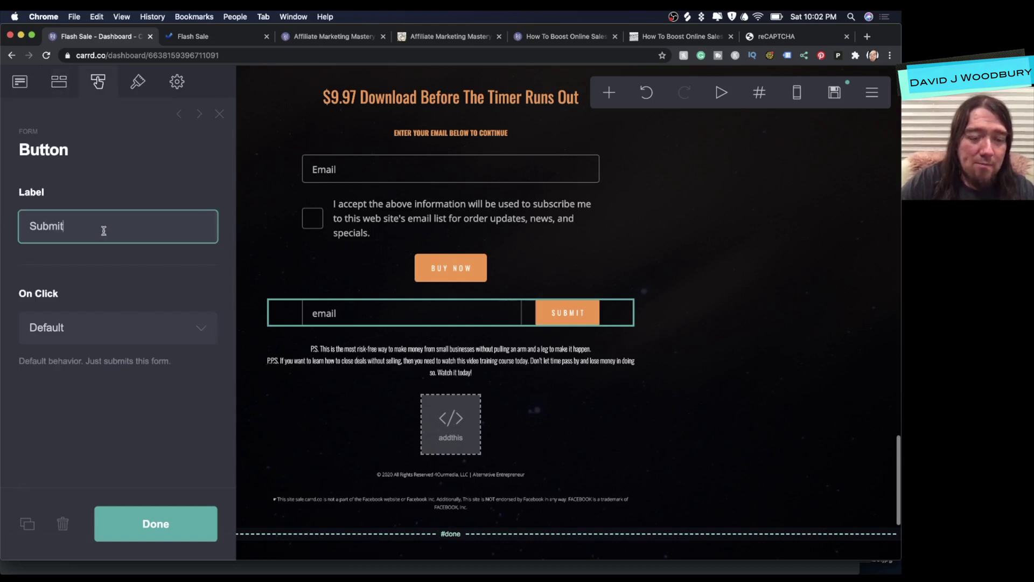
double_click(104, 231)
text(D)
key(BackSpace)
text(Buy)
key(BackSpace)
key(BackSpace)
key(BackSpace)
text(download)
key(BackSpace)
key(BackSpace)
key(BackSpace)
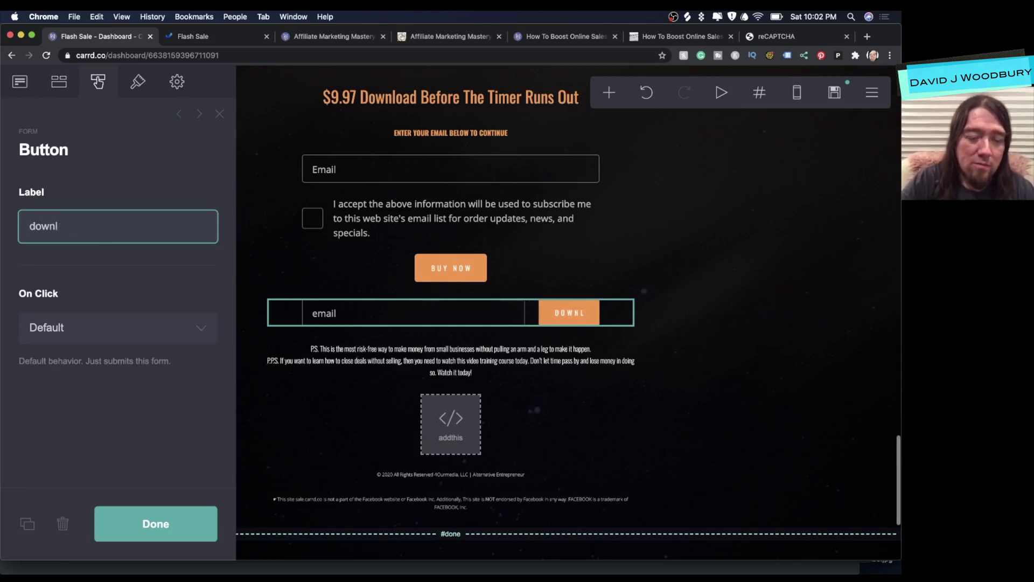
key(BackSpace)
key(BackSpace)
key(BackSpace)
key(BackSpace)
key(BackSpace)
text(next)
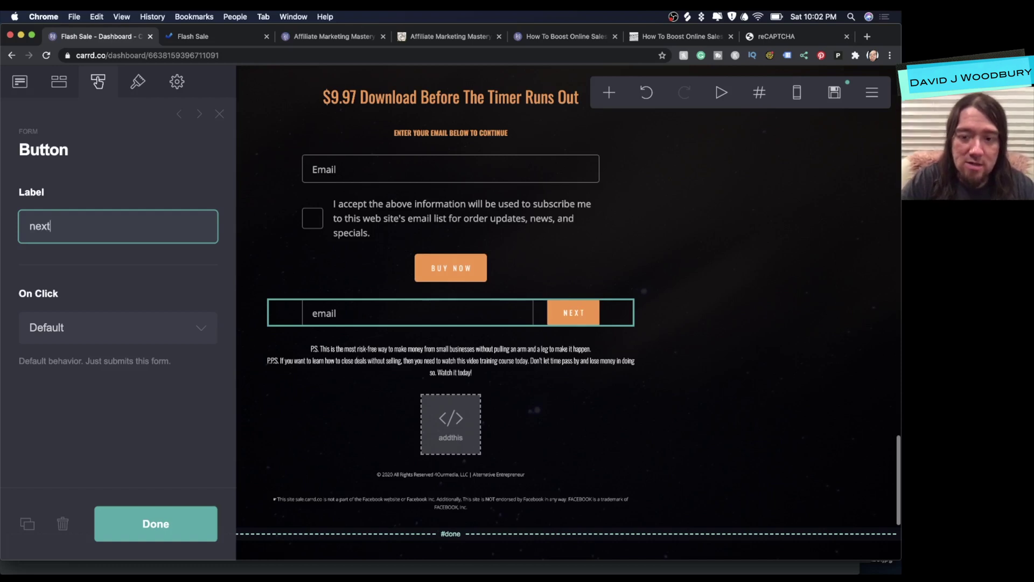
text( >>)
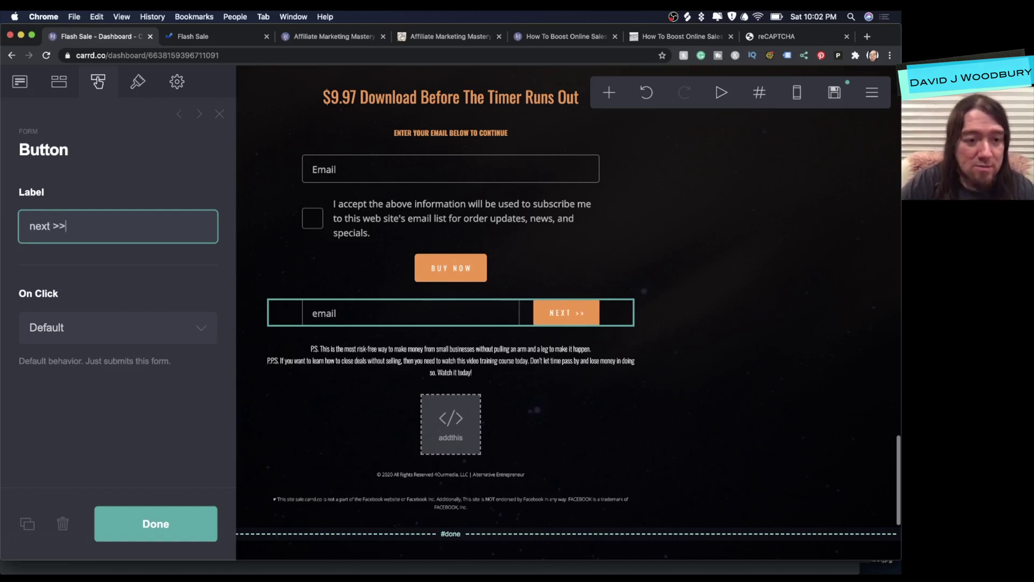
Step: Set the new form's button label to "Submit >>"
triple_click(86, 226)
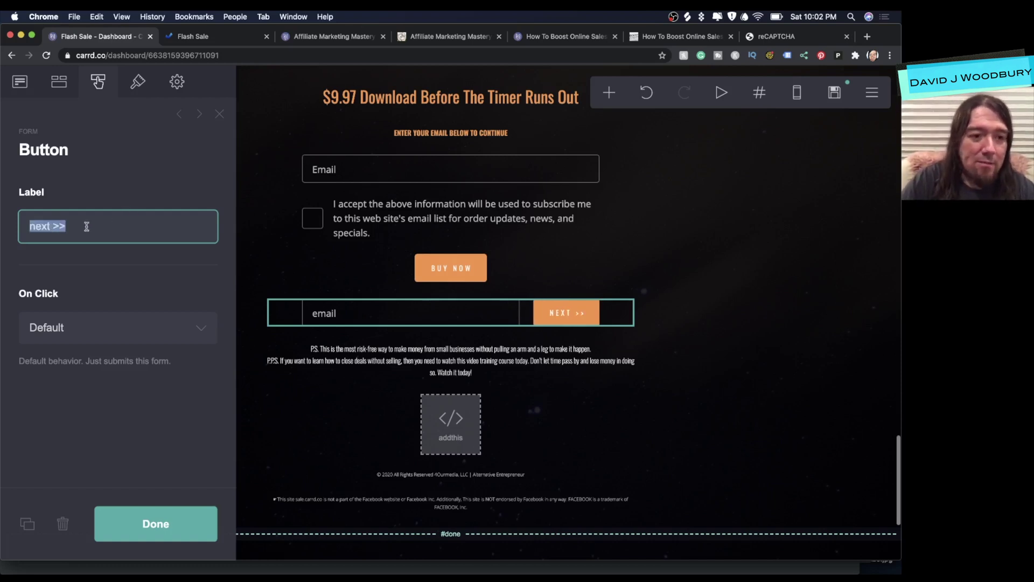
text(Submit)
text(>>)
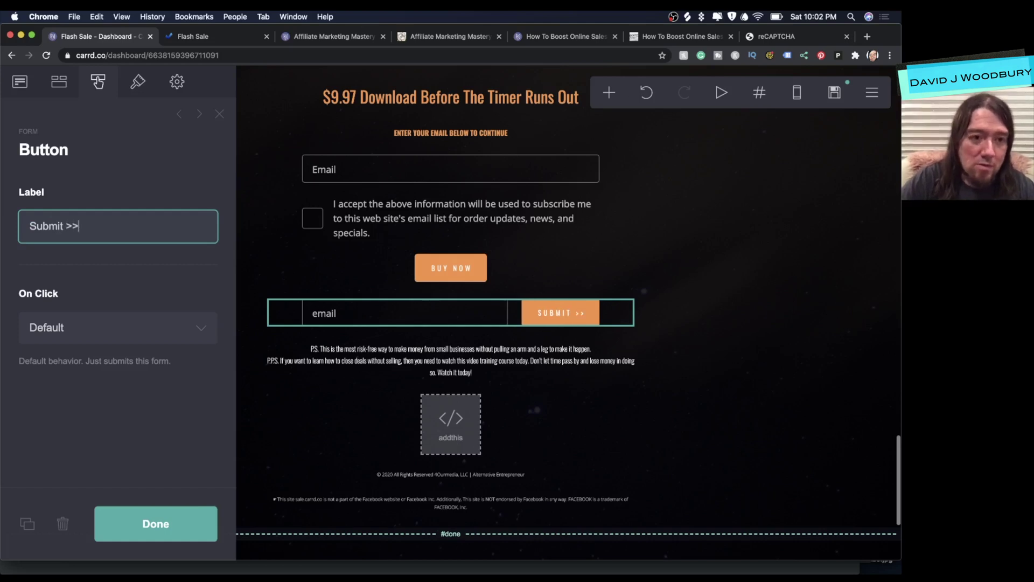
Step: Set the button's On Click action to Require payment (via Stripe) and review its product settings
click(73, 327)
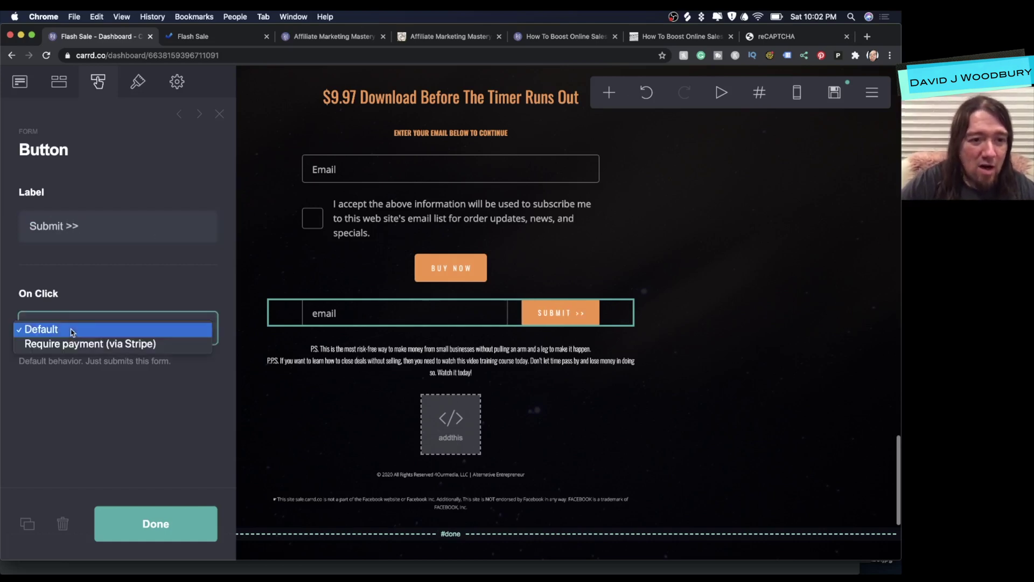
click(56, 332)
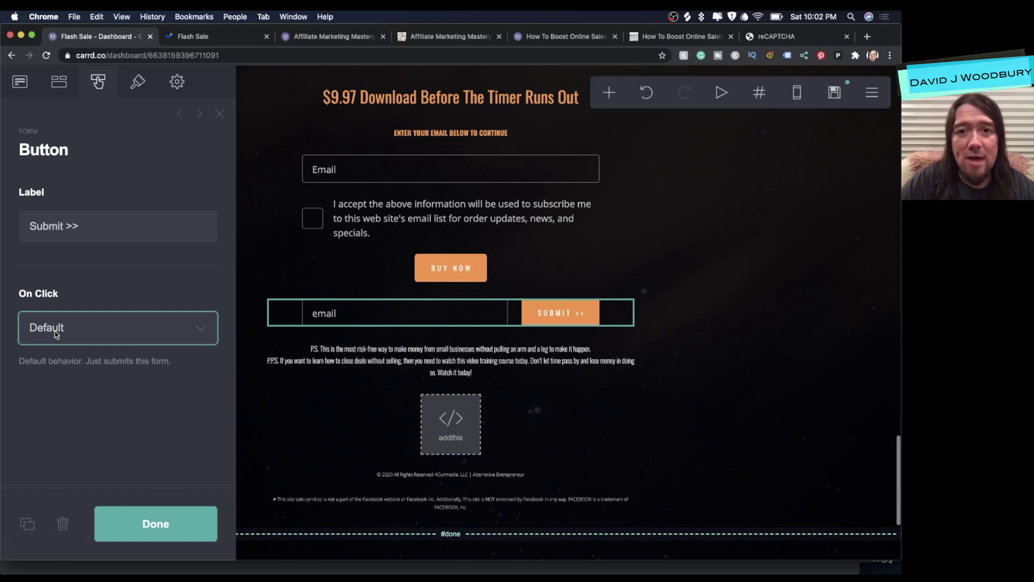
click(56, 334)
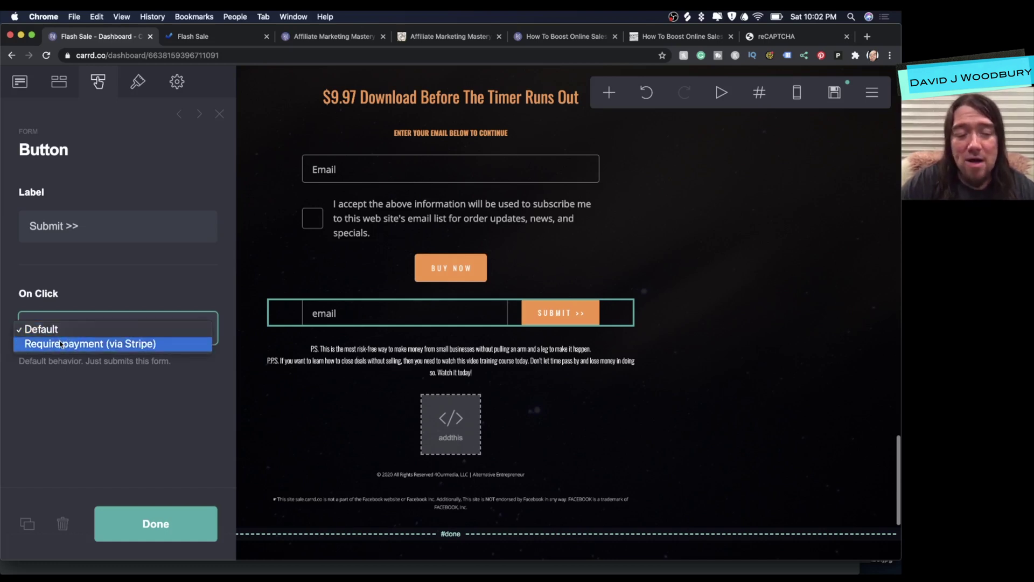
click(61, 343)
scroll(61, 345, down, 4)
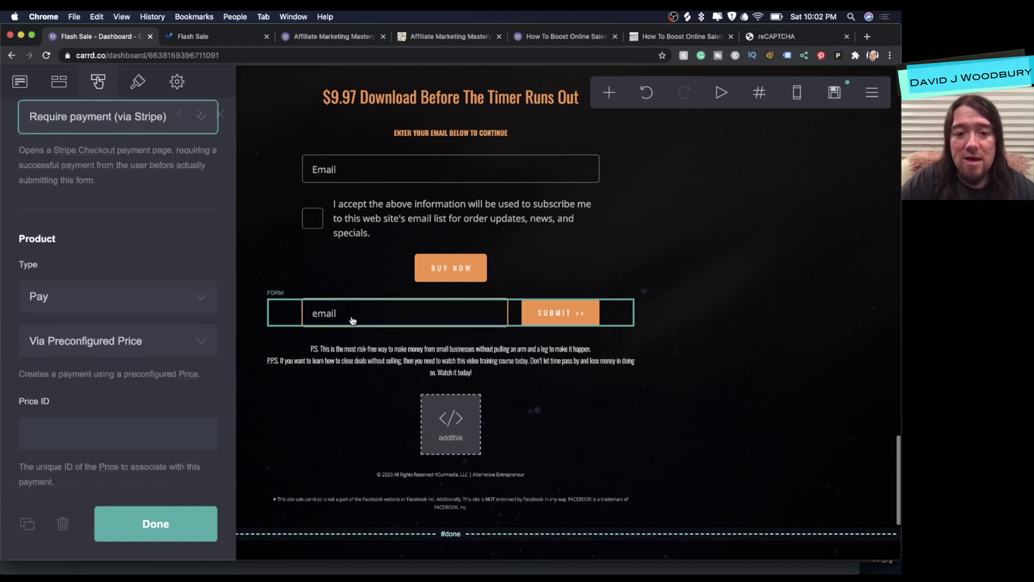
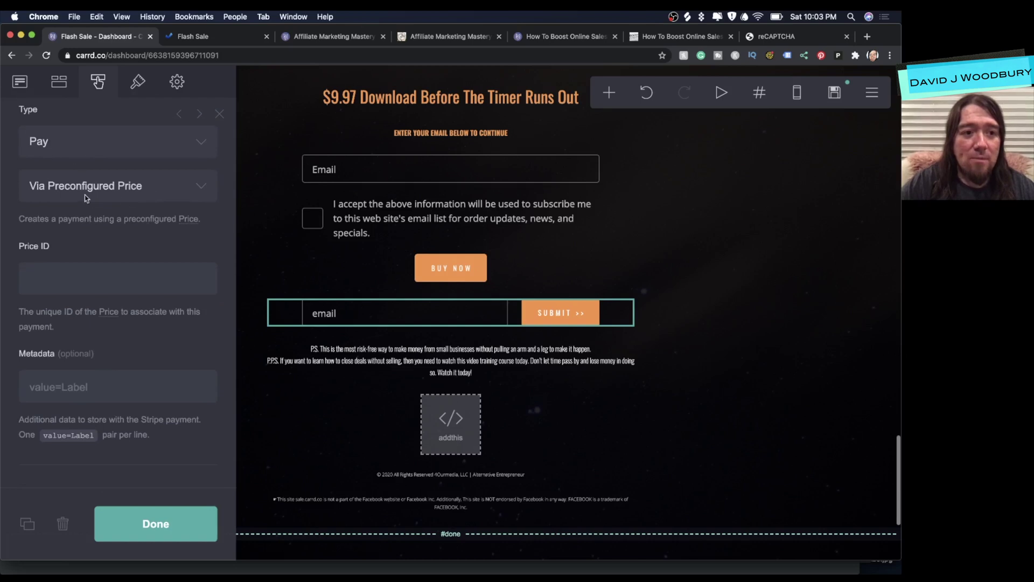
Step: Switch the button's Stripe product to Via Custom Price, with "name" as its name and "descript" as its description
click(86, 199)
click(83, 203)
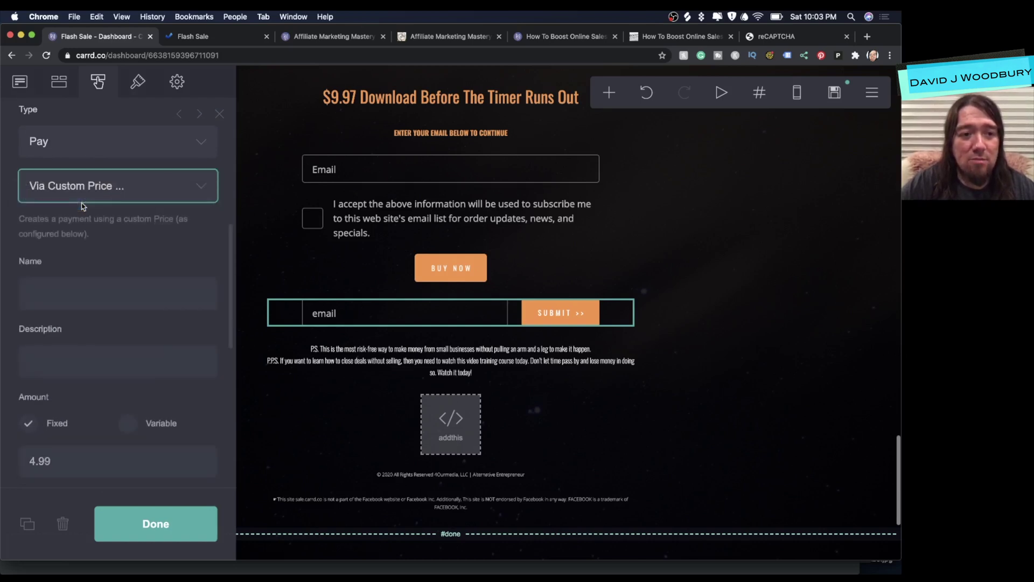
scroll(81, 215, down, 5)
click(63, 128)
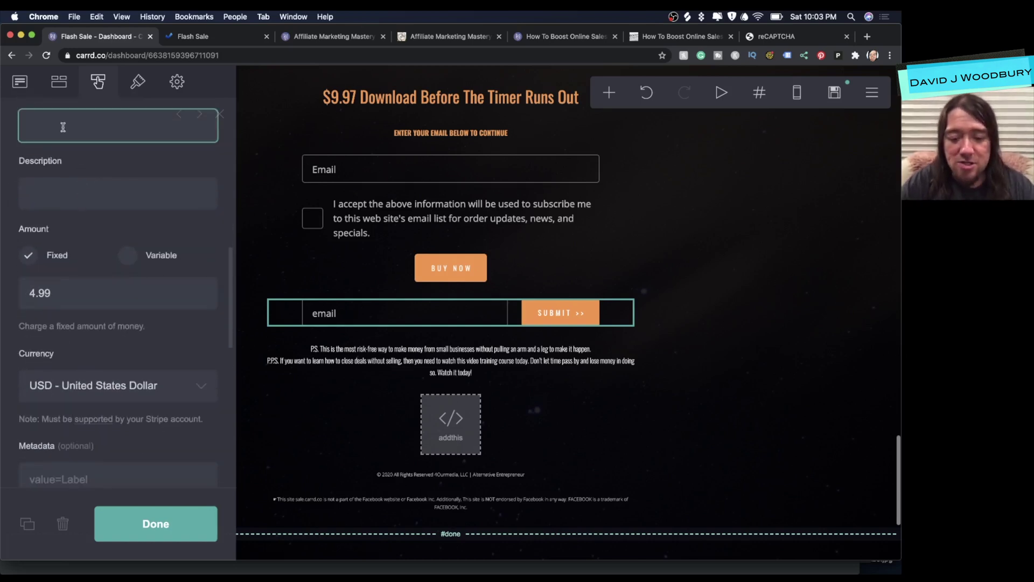
text(name)
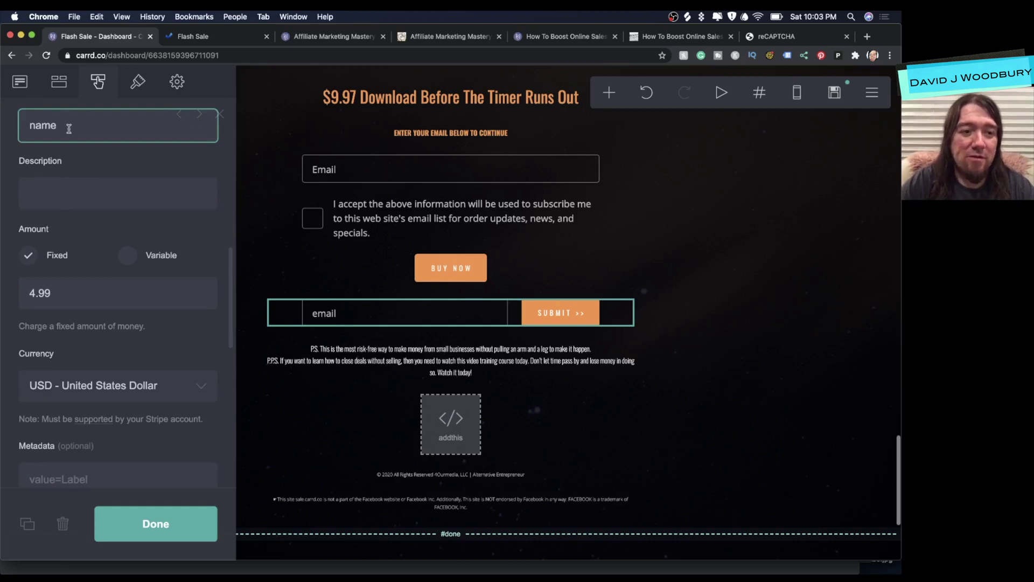
click(56, 187)
text(descript)
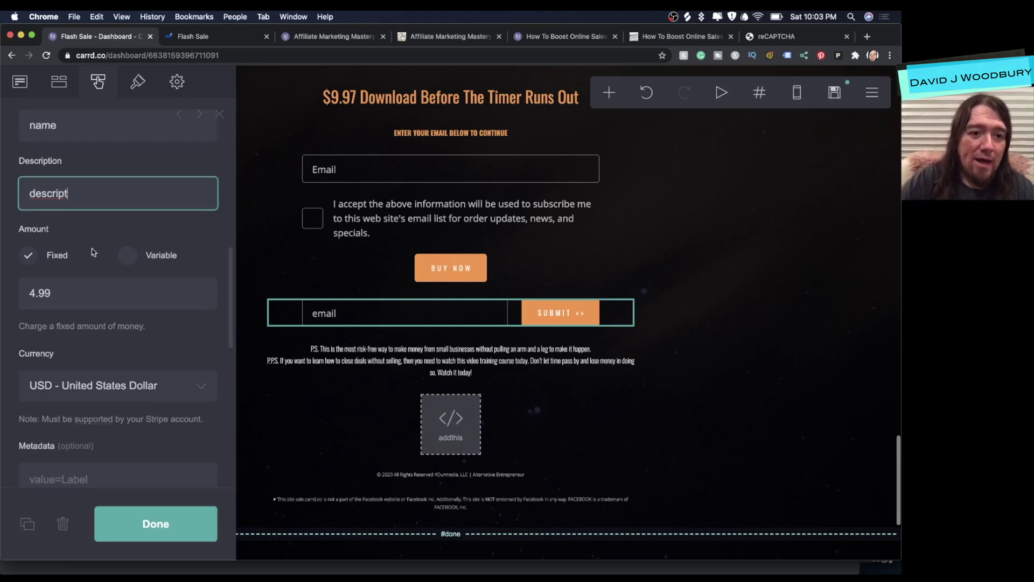
Step: Try the Variable amount option, return it to Fixed and set the charged amount to 9.99
click(129, 256)
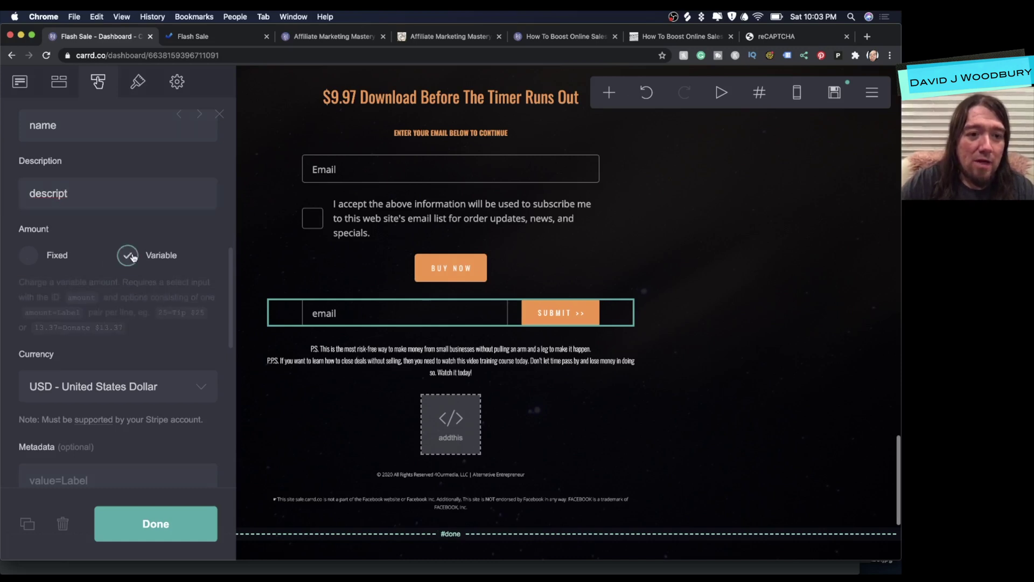
scroll(132, 257, down, 3)
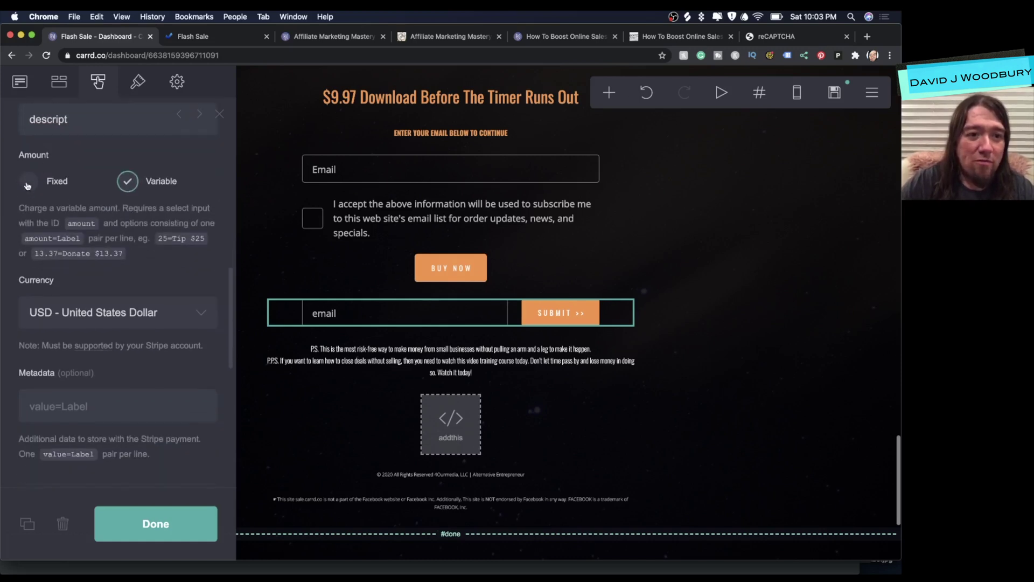
click(27, 183)
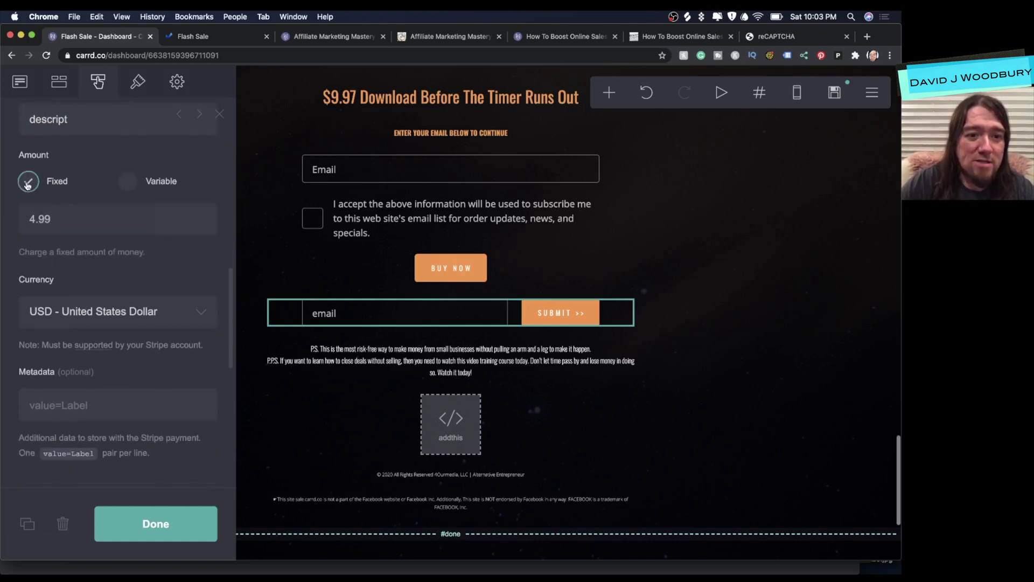
double_click(71, 219)
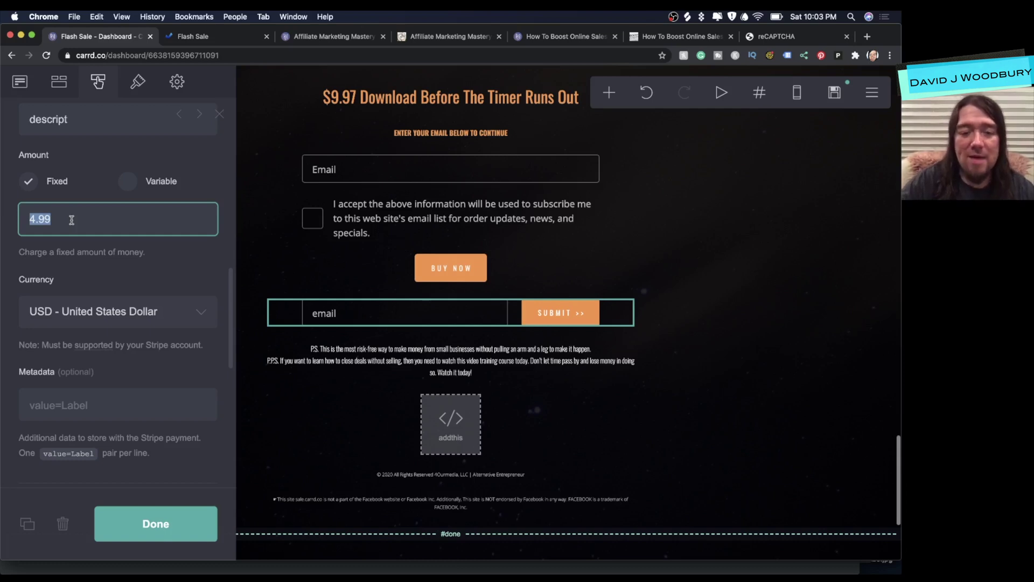
text(9.99)
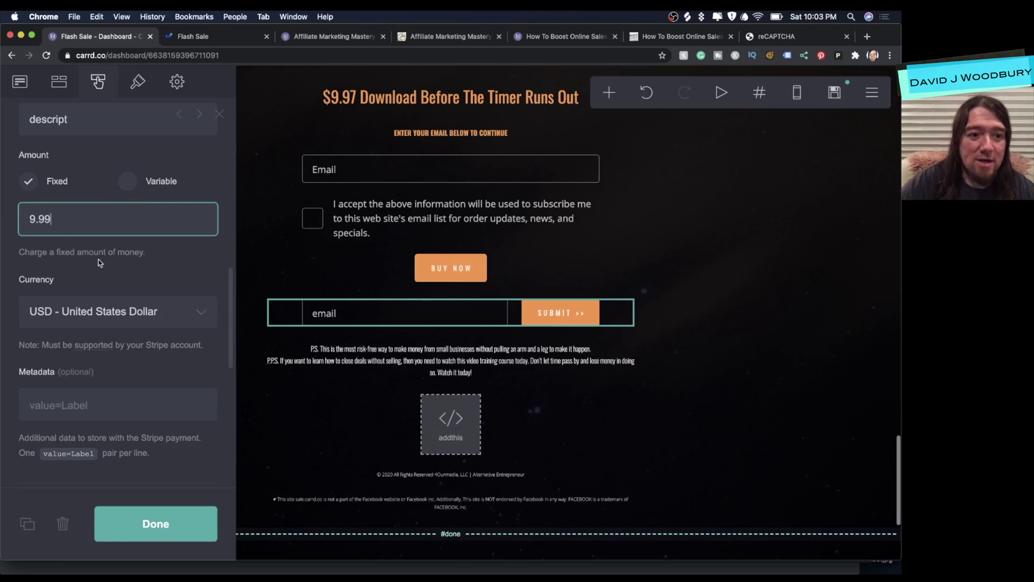
Step: Enable the Require billing address option for the payment and review the Stripe publishable and secret key fields
scroll(97, 270, down, 6)
scroll(67, 343, down, 1)
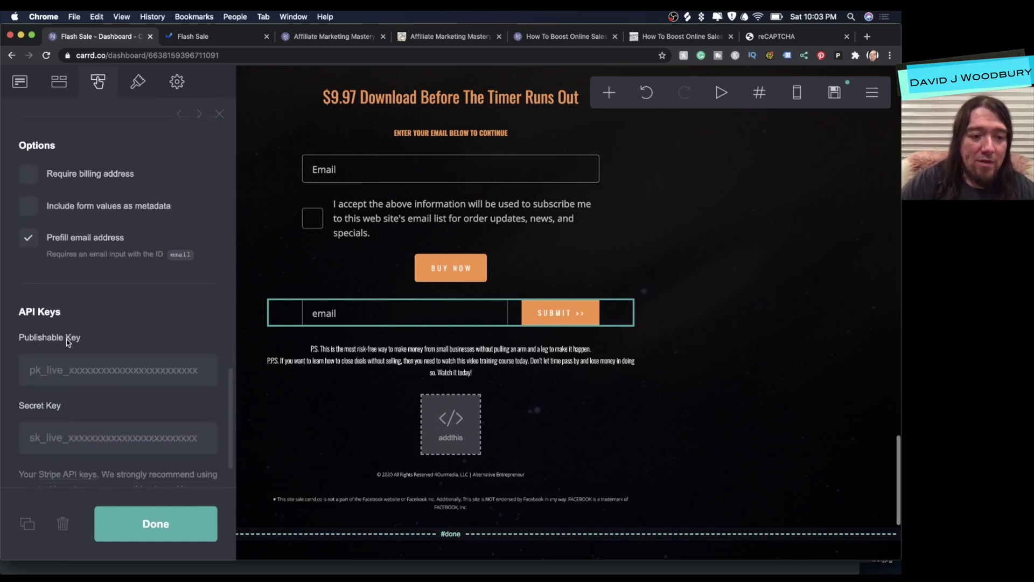
click(56, 376)
click(71, 442)
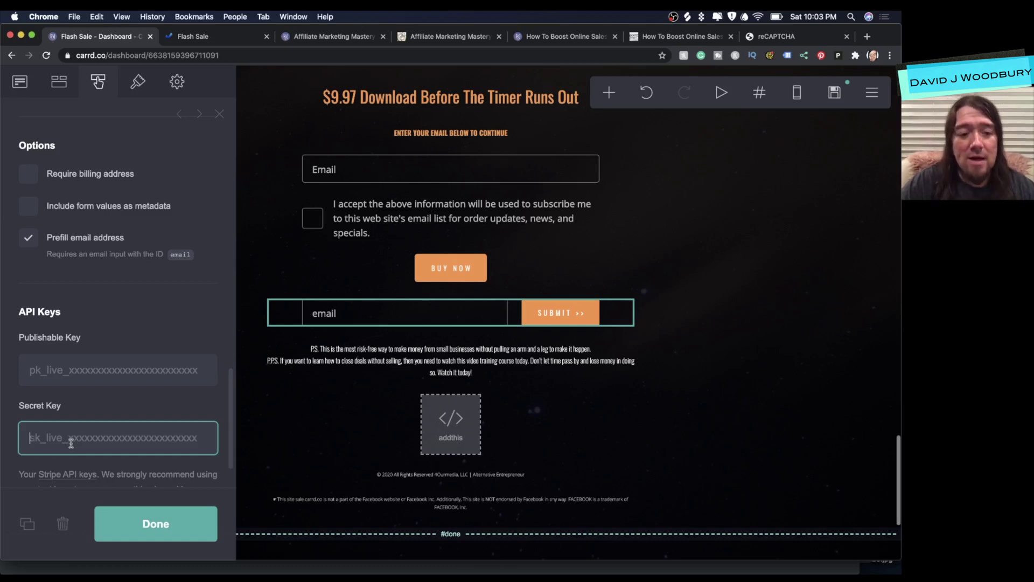
scroll(71, 442, up, 3)
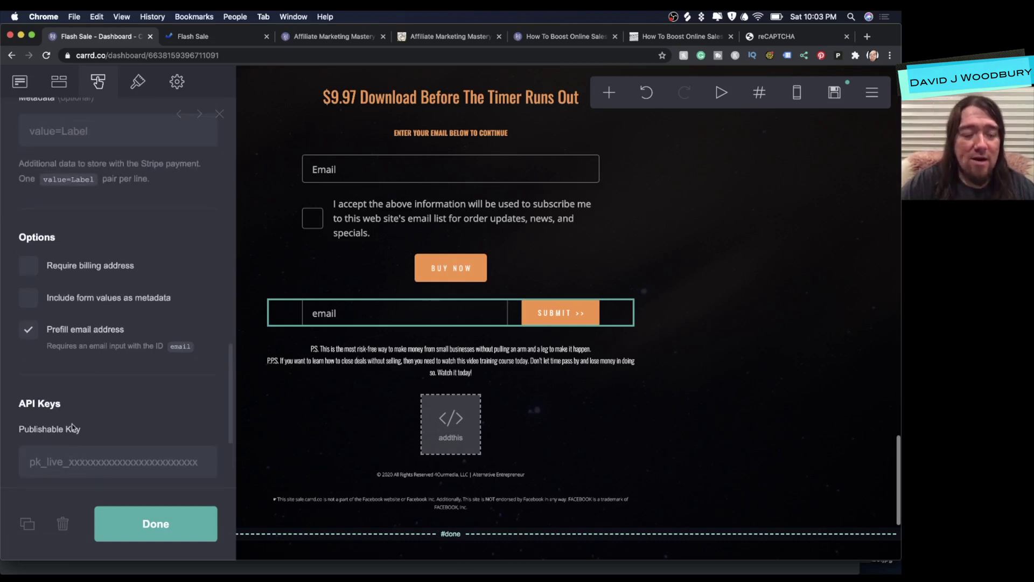
click(29, 269)
scroll(114, 269, down, 5)
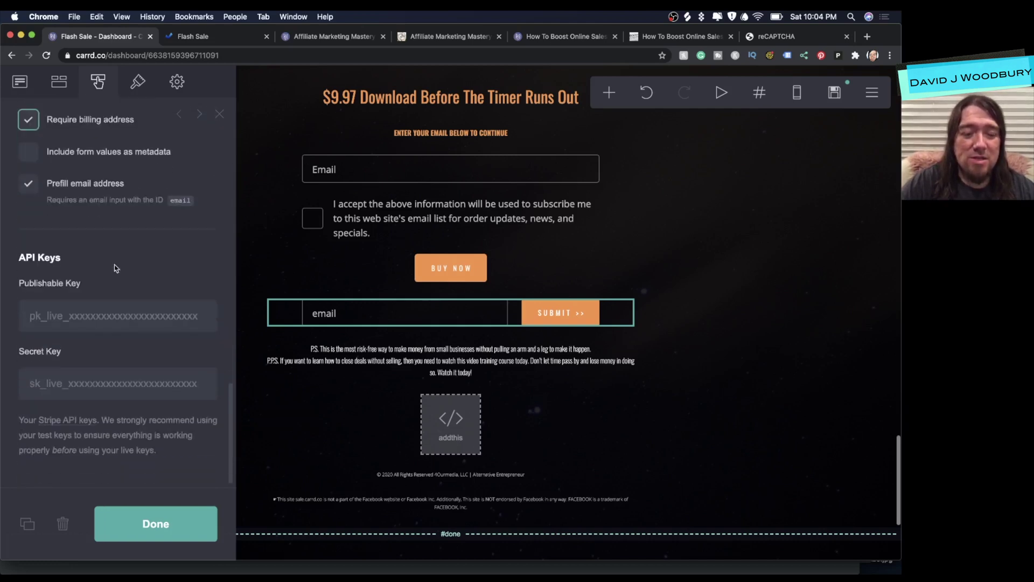
scroll(114, 268, up, 15)
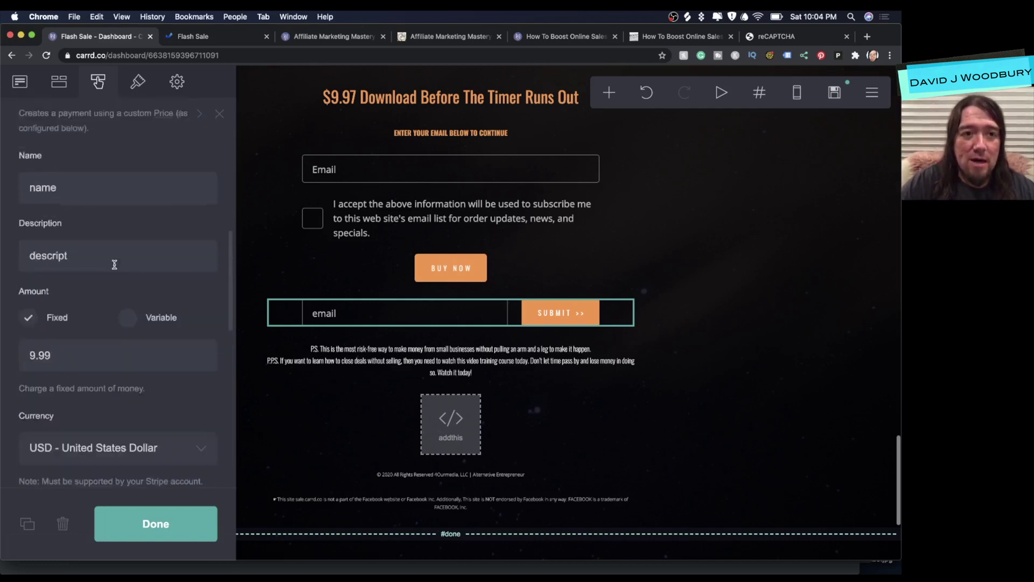
Step: Check the reCAPTCHA registration page and the reCAPTCHA badge and email form on the published Flash Sale page, returning to the editor
click(790, 37)
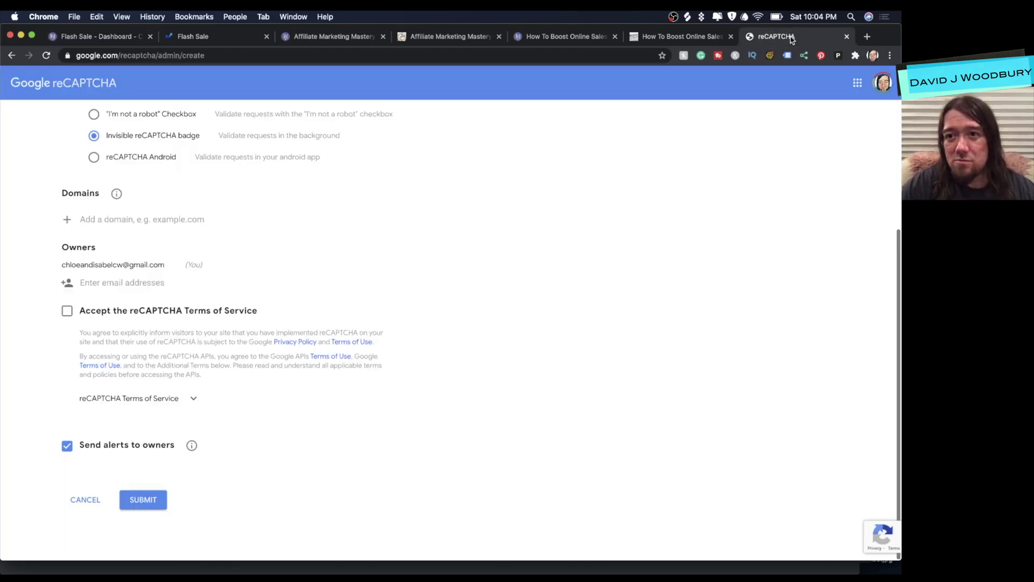
click(102, 40)
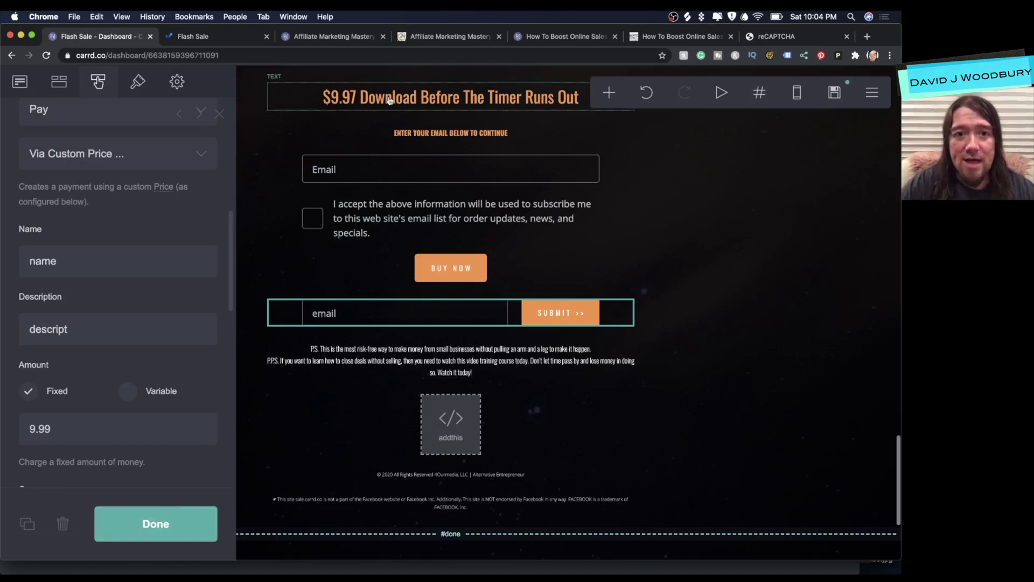
click(208, 43)
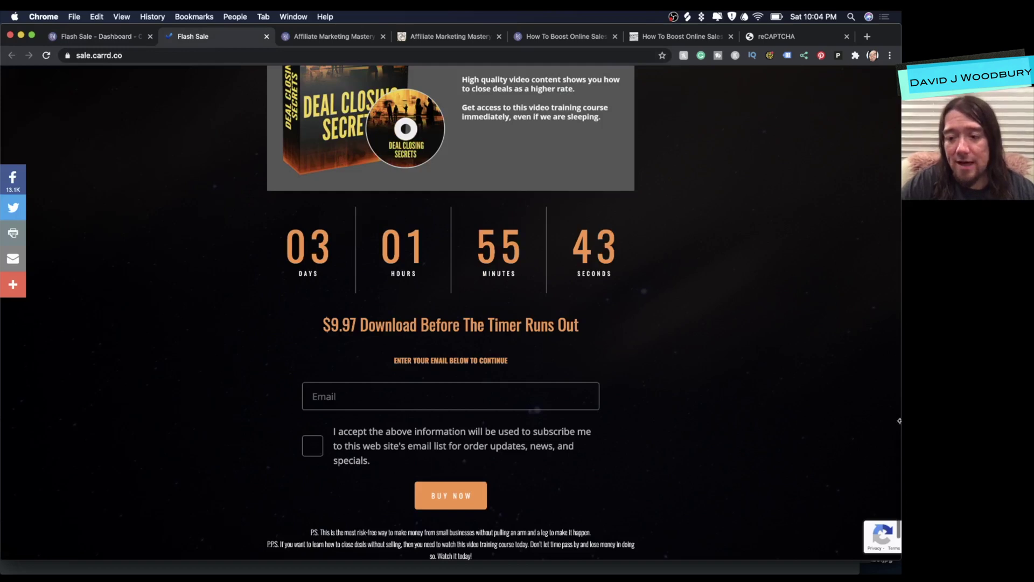
mouse_move(834, 538)
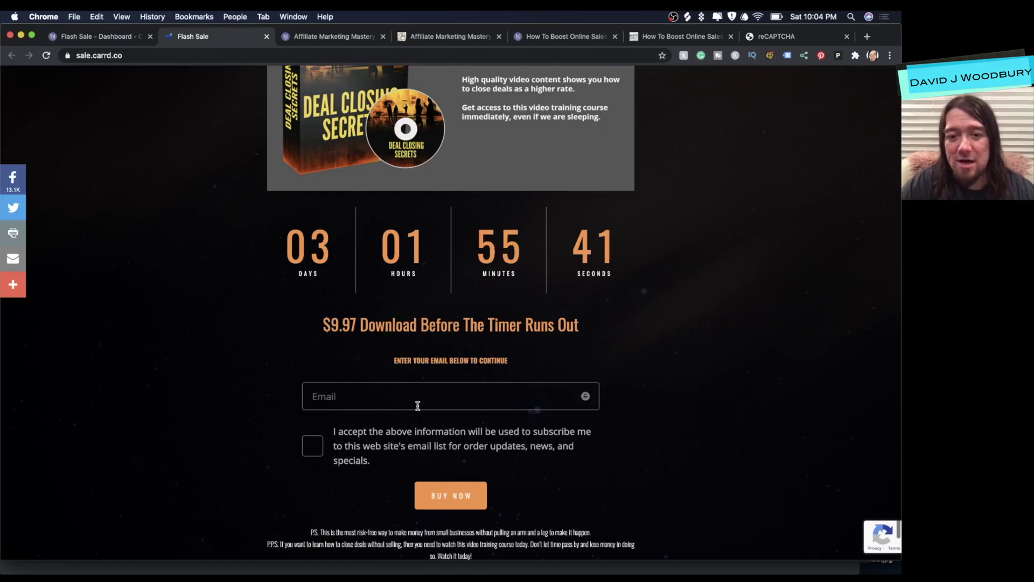
scroll(415, 405, down, 3)
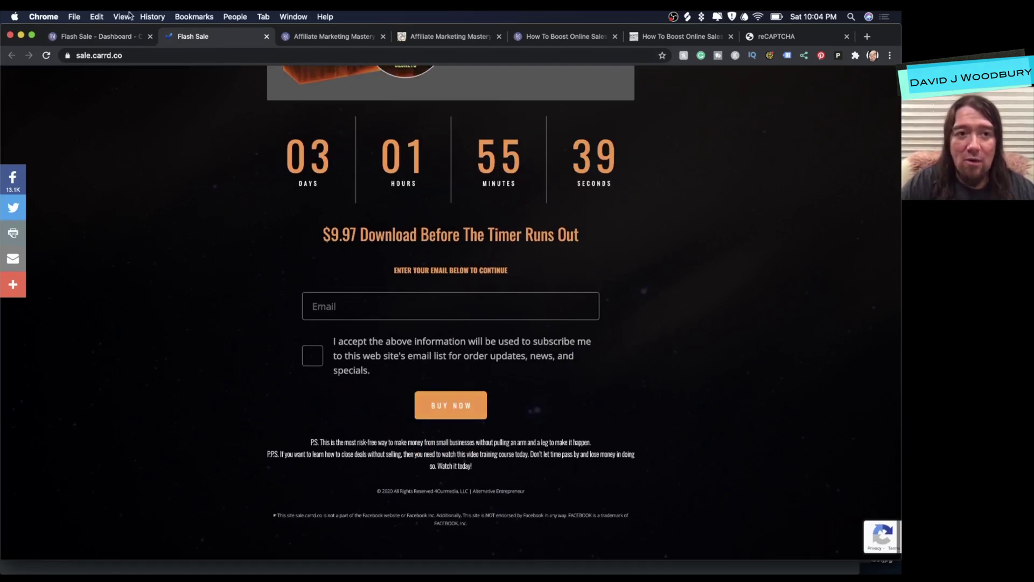
click(86, 38)
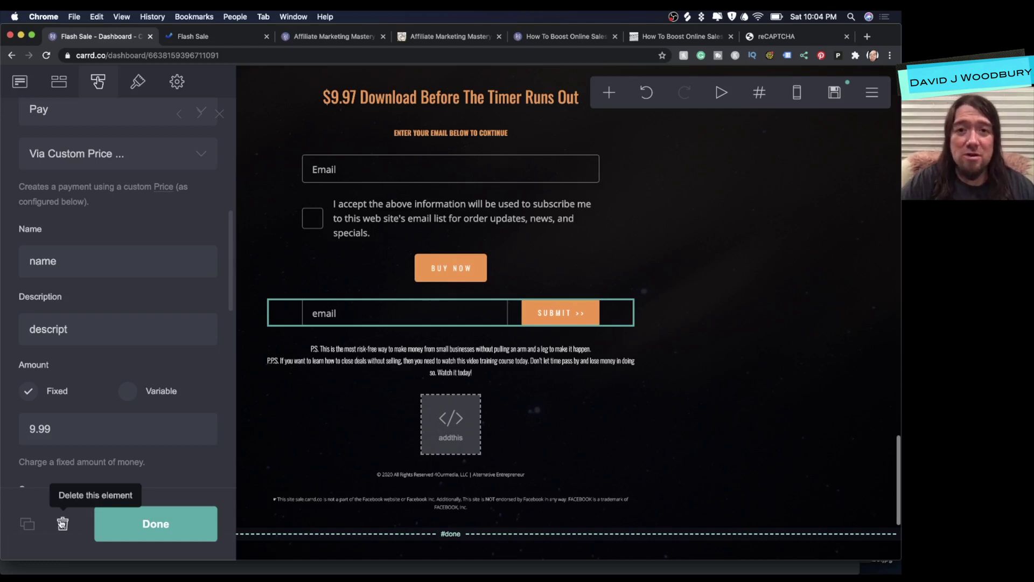
Step: Change the new form's email subject template to "RE: consulting form on site"
scroll(48, 367, up, 5)
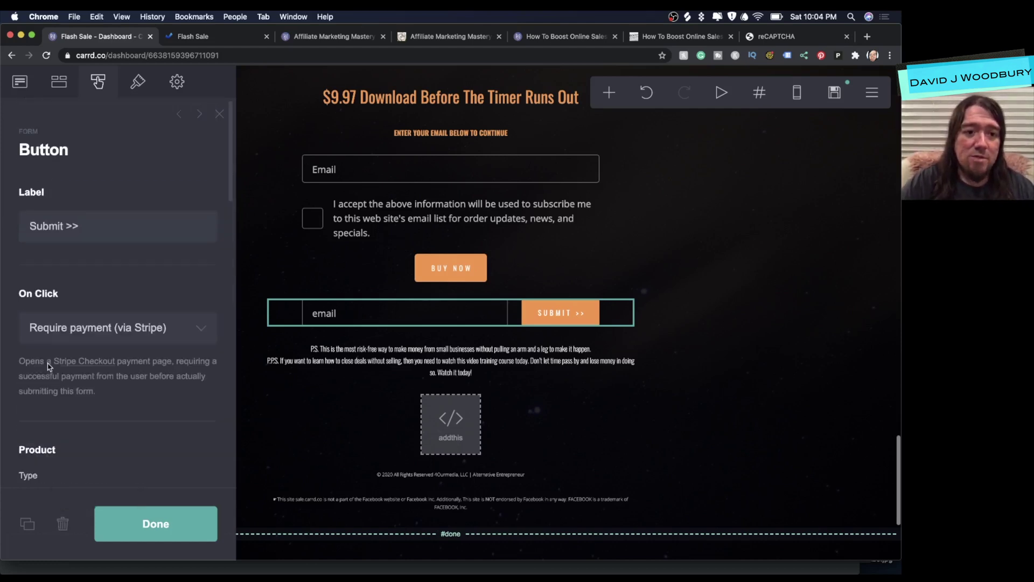
click(21, 83)
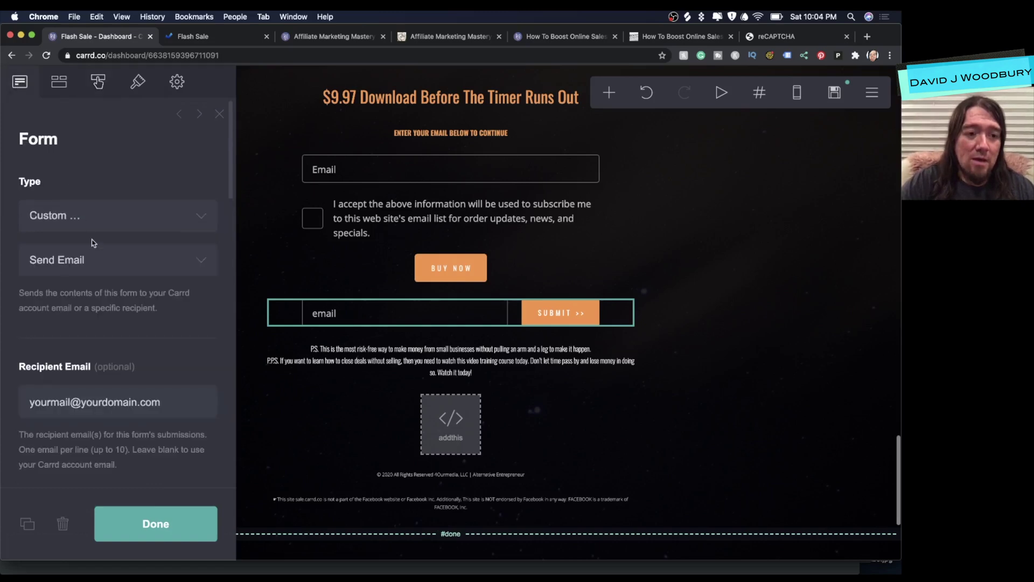
scroll(93, 242, down, 3)
scroll(93, 242, down, 3)
double_click(86, 230)
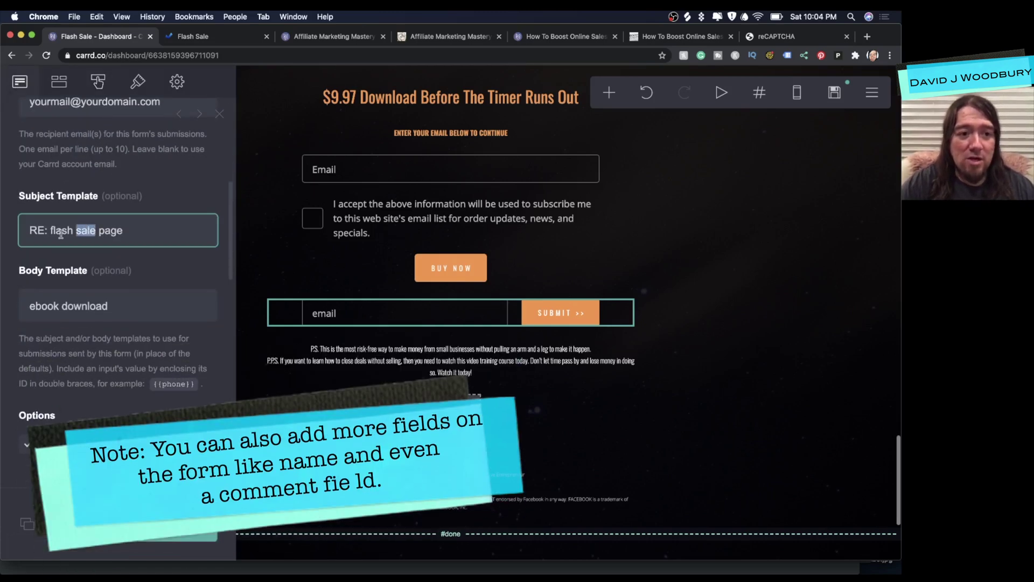
drag(50, 230, 138, 231)
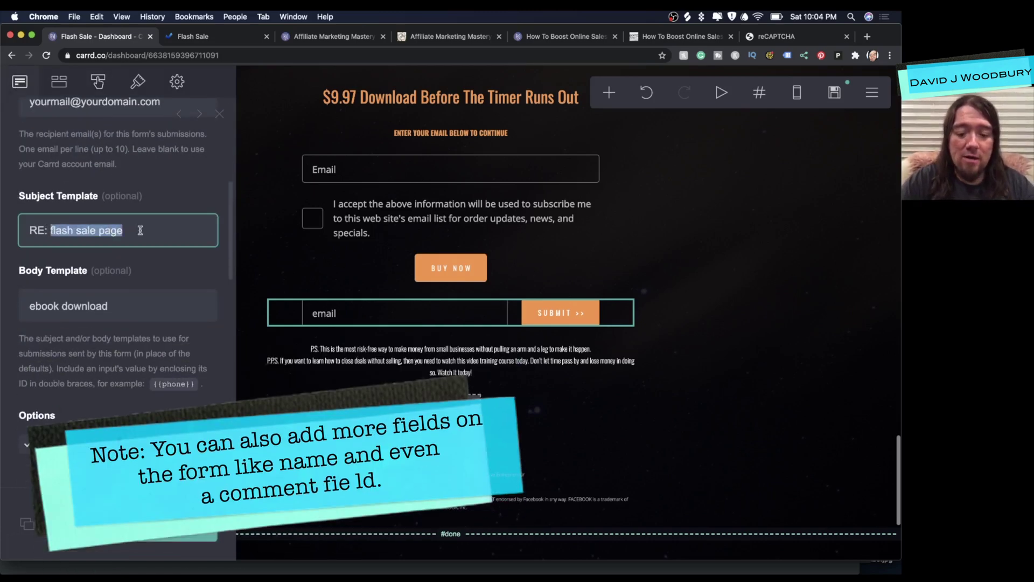
text(consulting form on site)
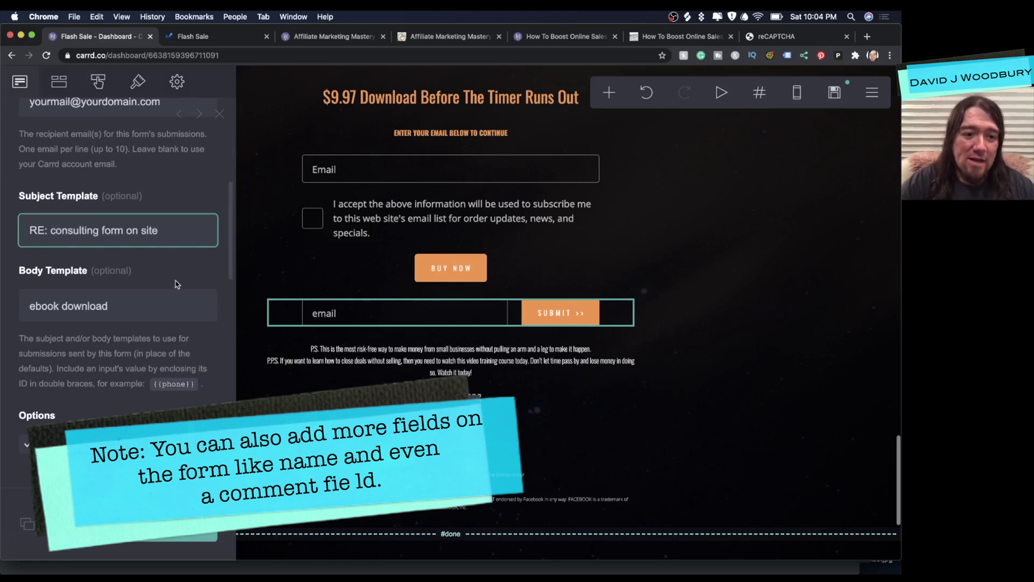
Step: Replace the new form's email body template with "request for info"
triple_click(134, 300)
text(re)
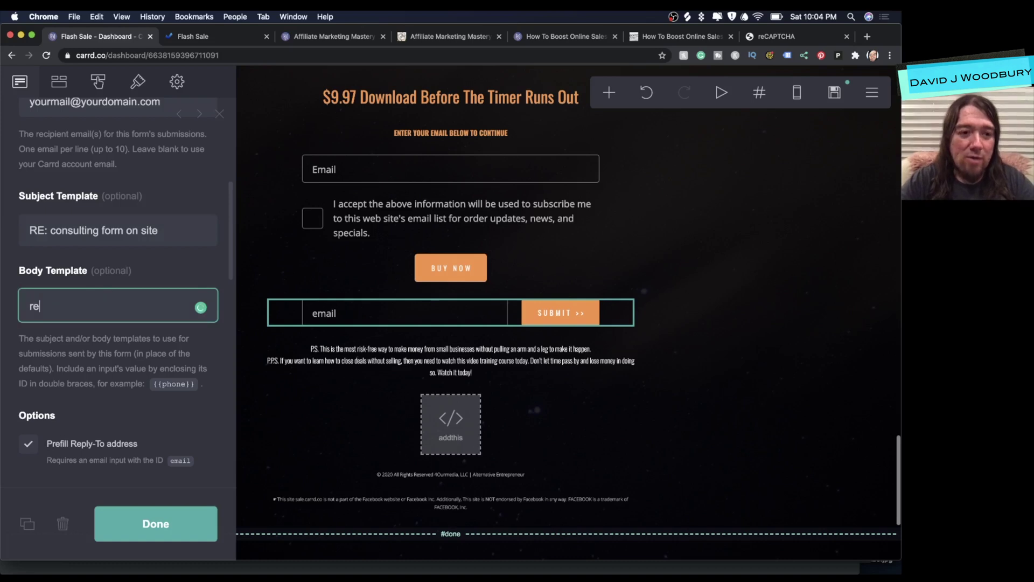
text(quest for info)
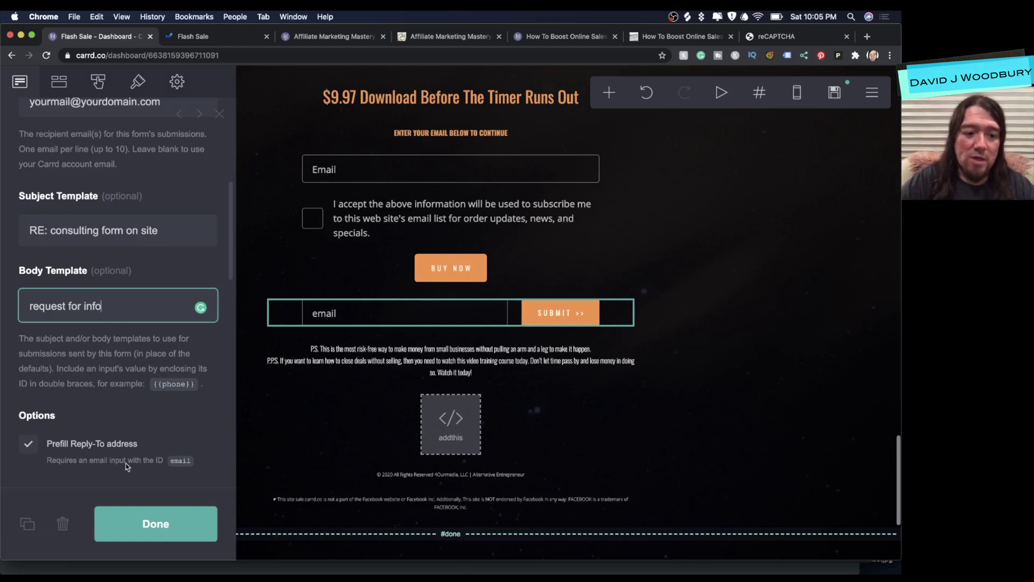
Step: Delete the new email form below the Buy Now form and return to the start of the page
click(63, 523)
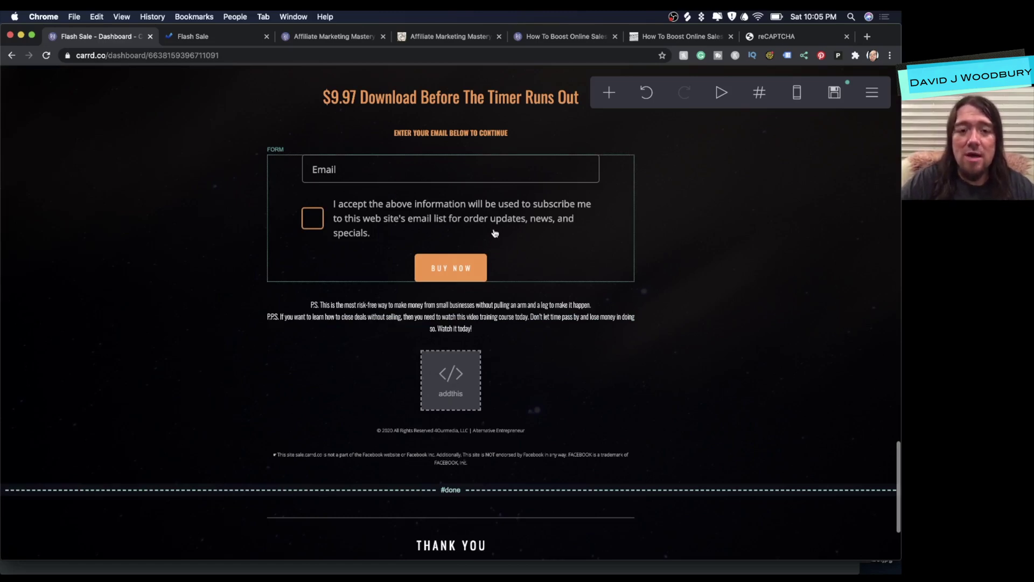
scroll(494, 232, up, 20)
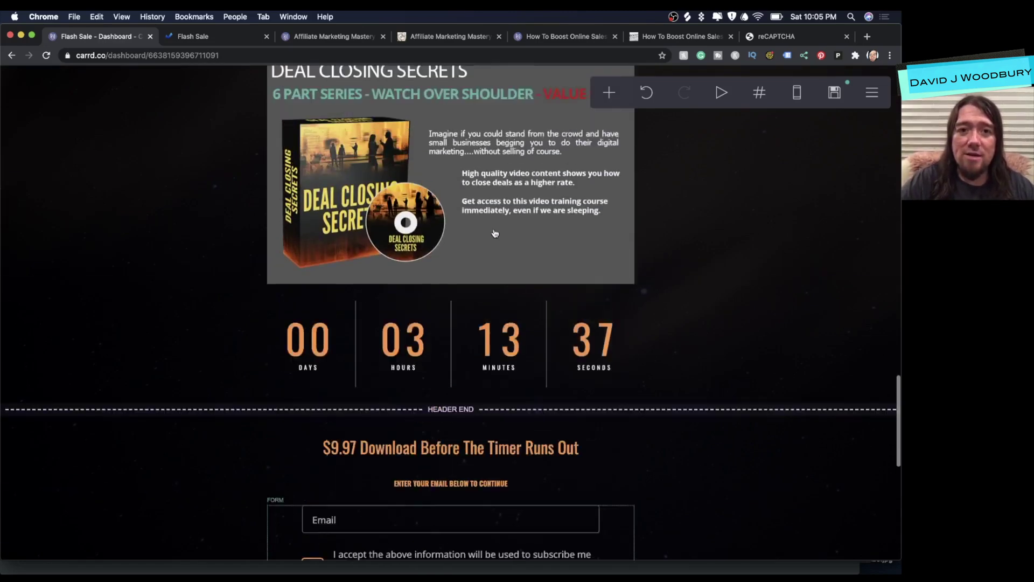
scroll(495, 233, up, 15)
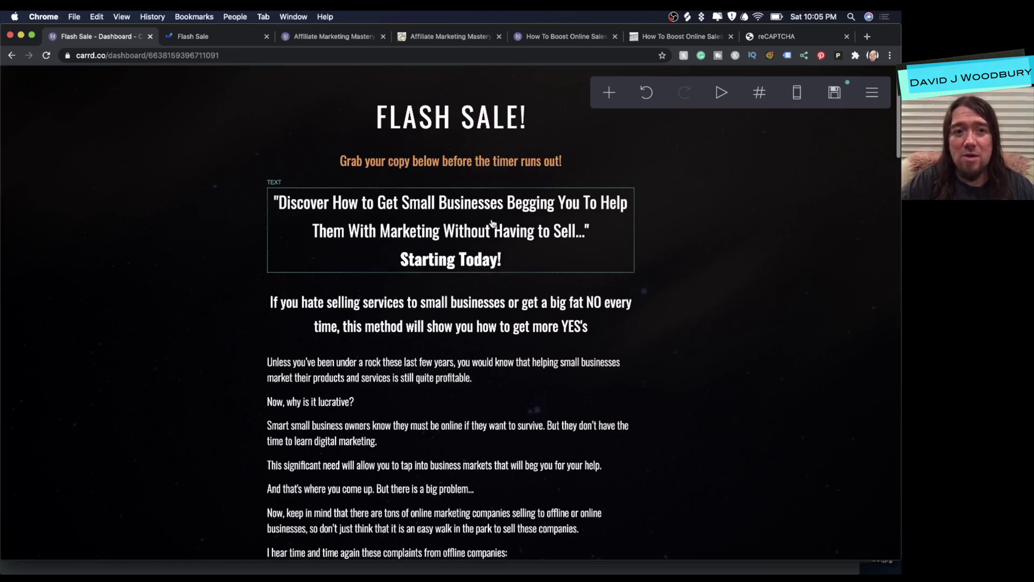
Step: Compare the web addresses of the published Flash Sale and Affiliate Marketing Mastery pages, and look through the latter's content
click(219, 41)
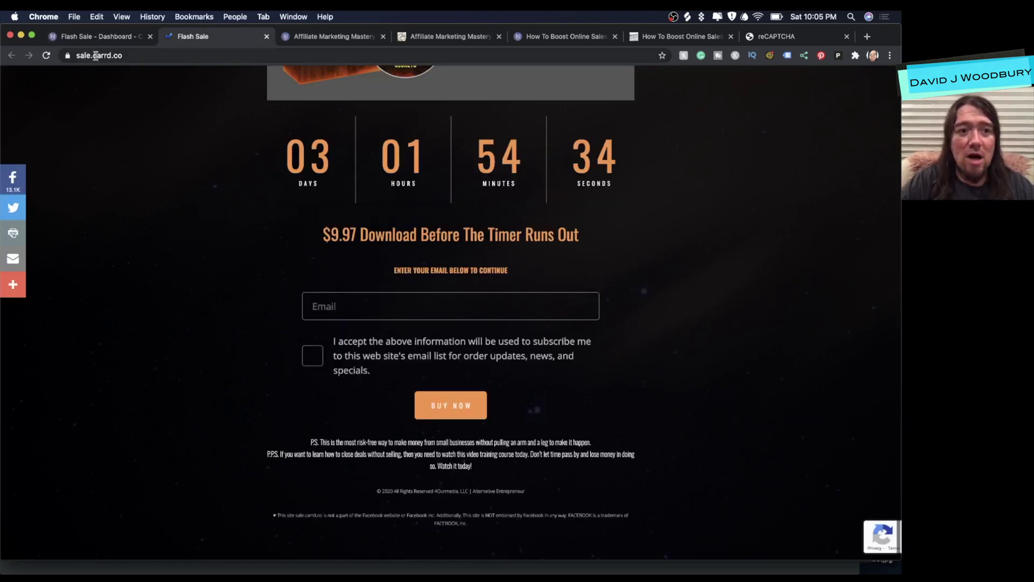
click(474, 37)
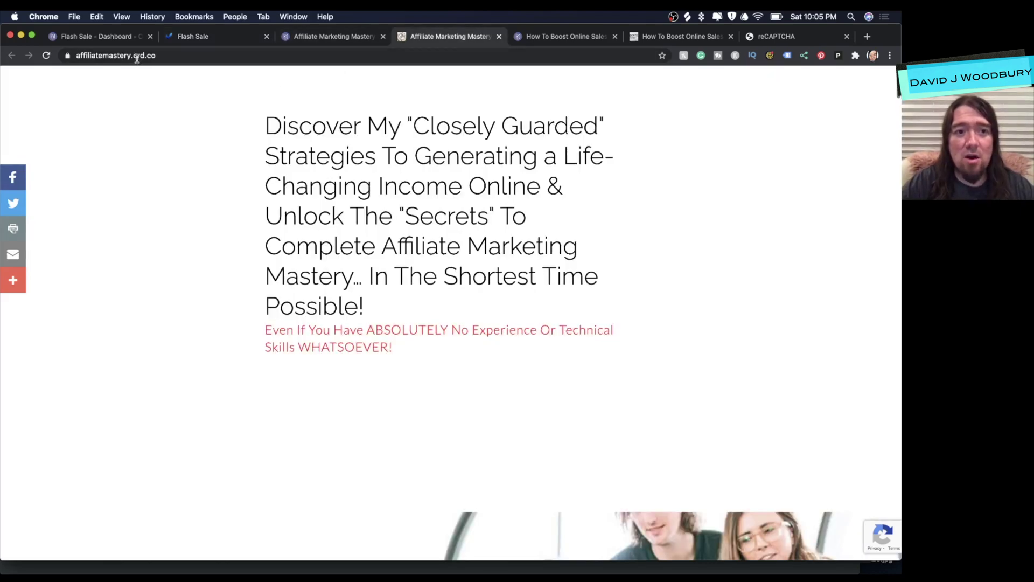
click(161, 59)
double_click(171, 59)
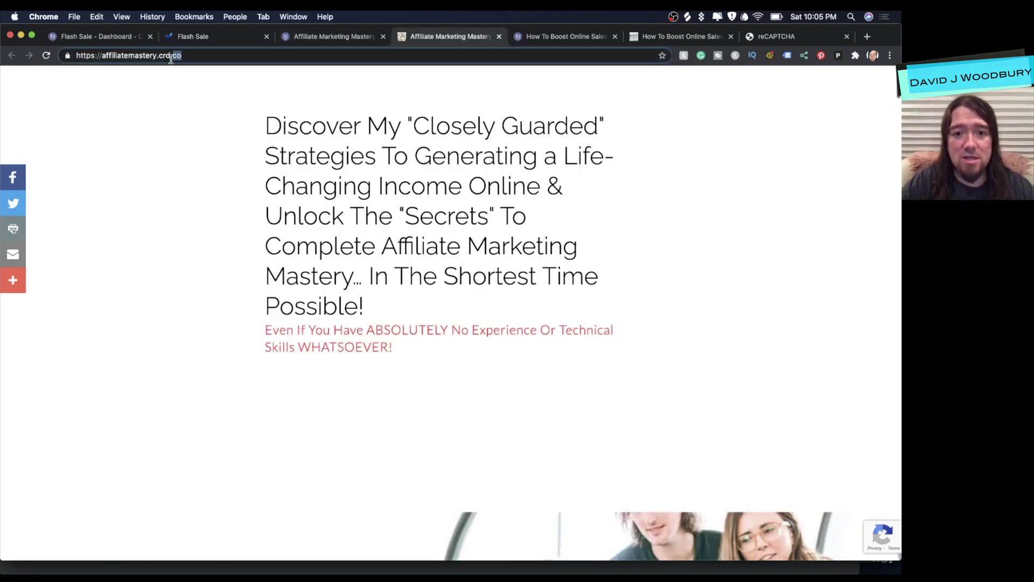
scroll(339, 141, down, 20)
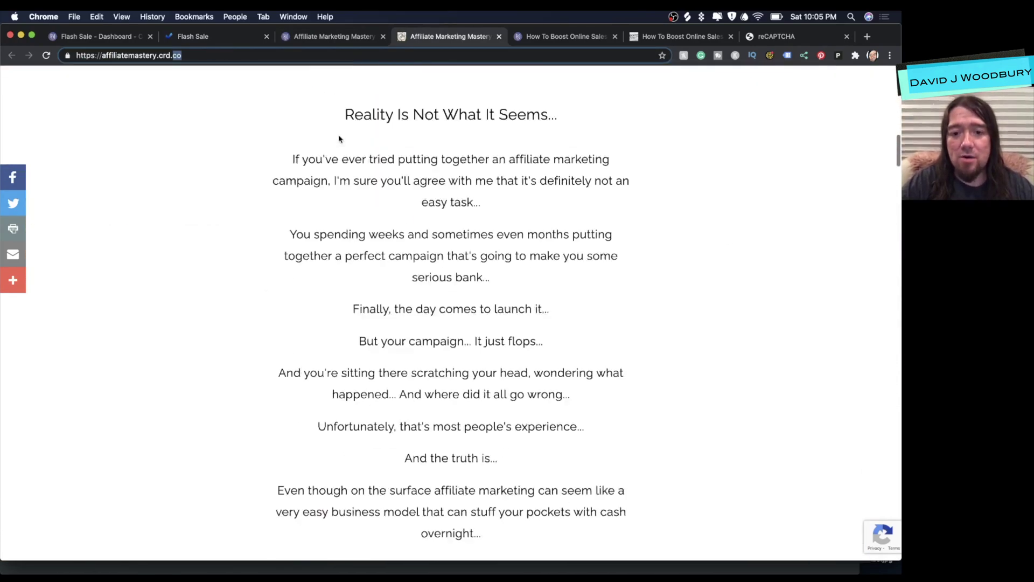
Step: Look through the published Affiliate Marketing Mastery page's module descriptions, bundle benefits and countdown signup form
scroll(340, 139, down, 20)
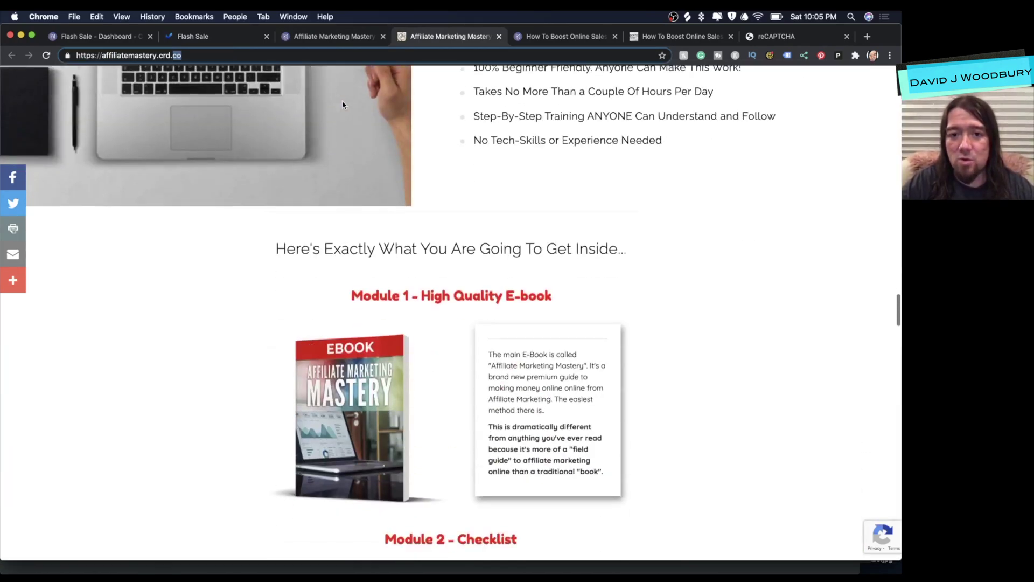
scroll(343, 104, down, 5)
scroll(343, 104, up, 15)
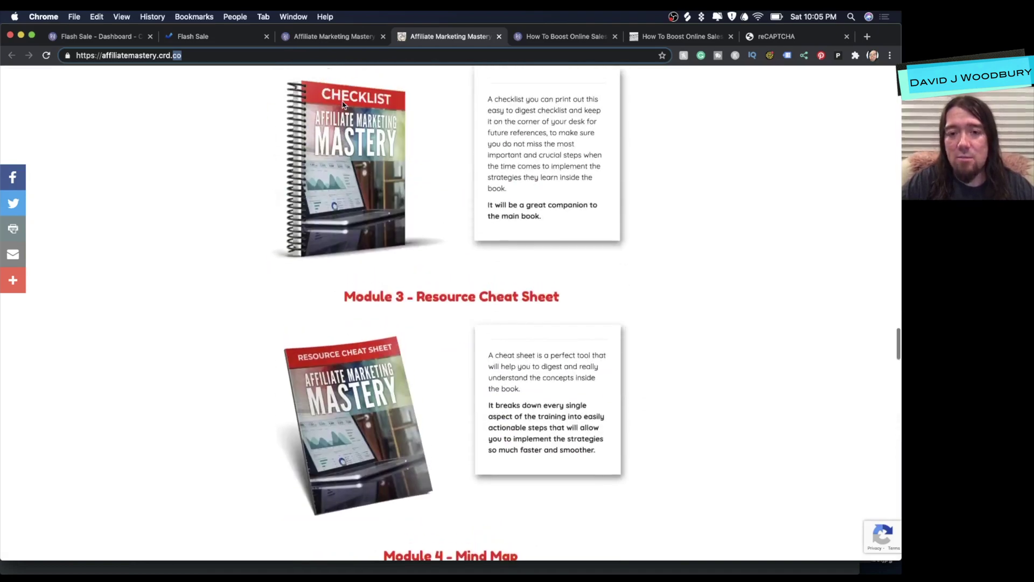
scroll(342, 104, up, 5)
scroll(342, 104, down, 4)
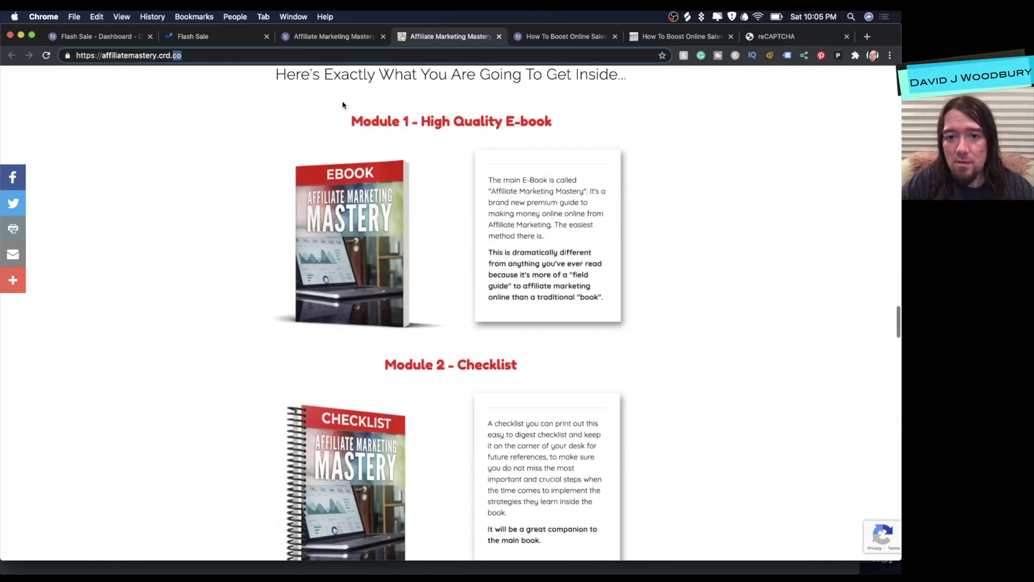
scroll(343, 104, down, 20)
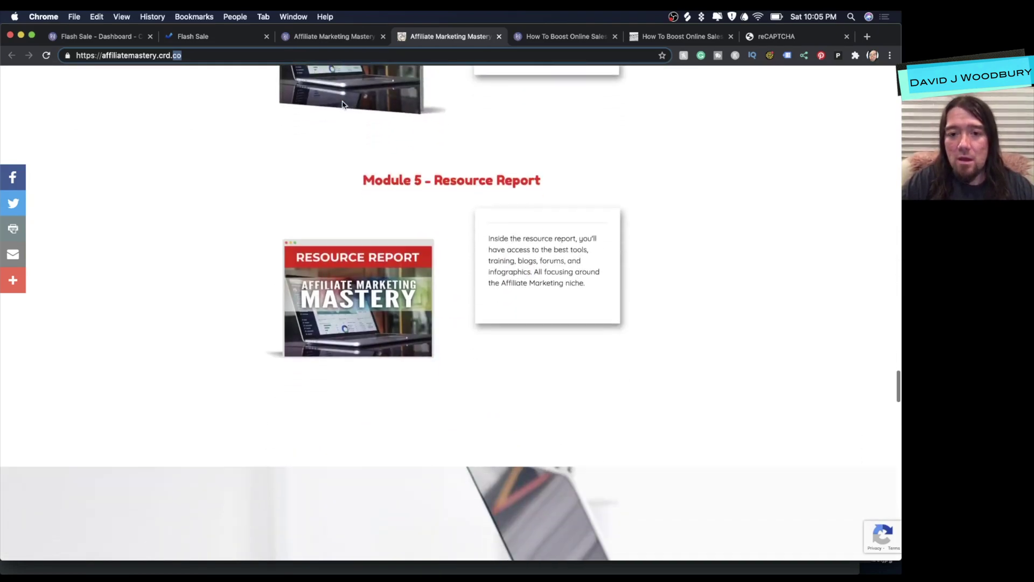
scroll(342, 104, down, 12)
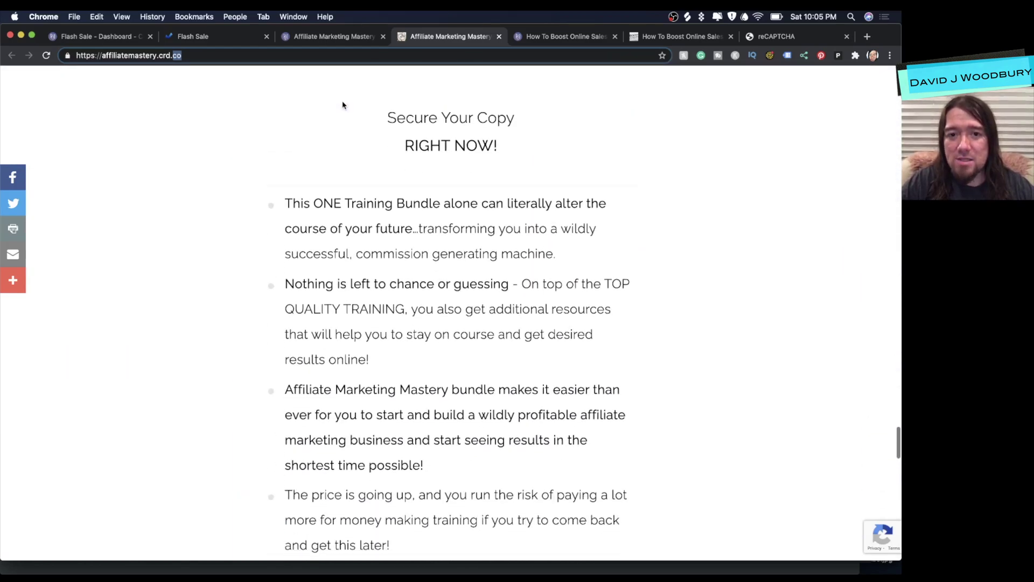
scroll(343, 103, down, 15)
scroll(342, 104, up, 8)
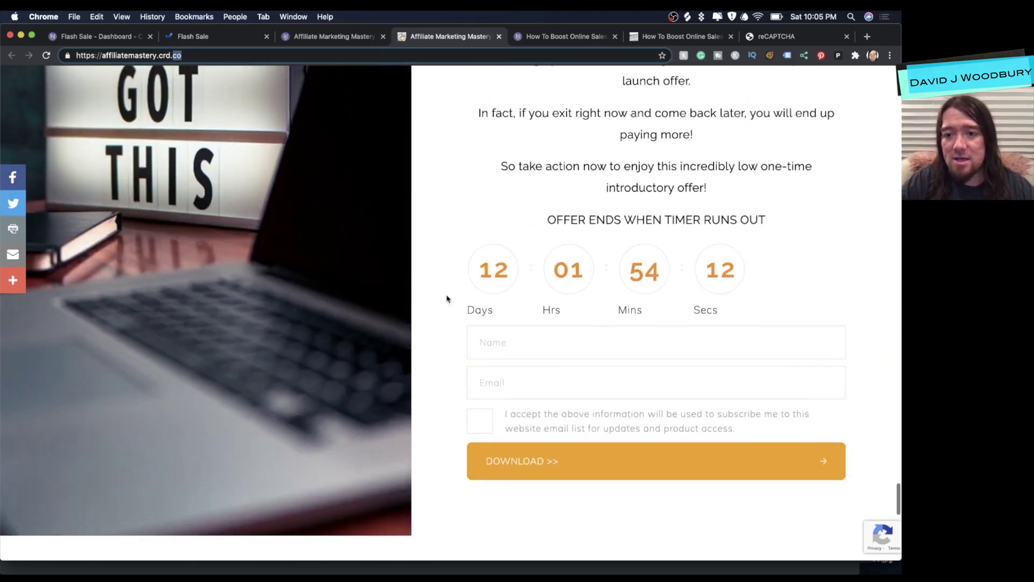
Step: Review the published page's closing section and follow its Get Access Now! button to the signup form
scroll(509, 296, down, 8)
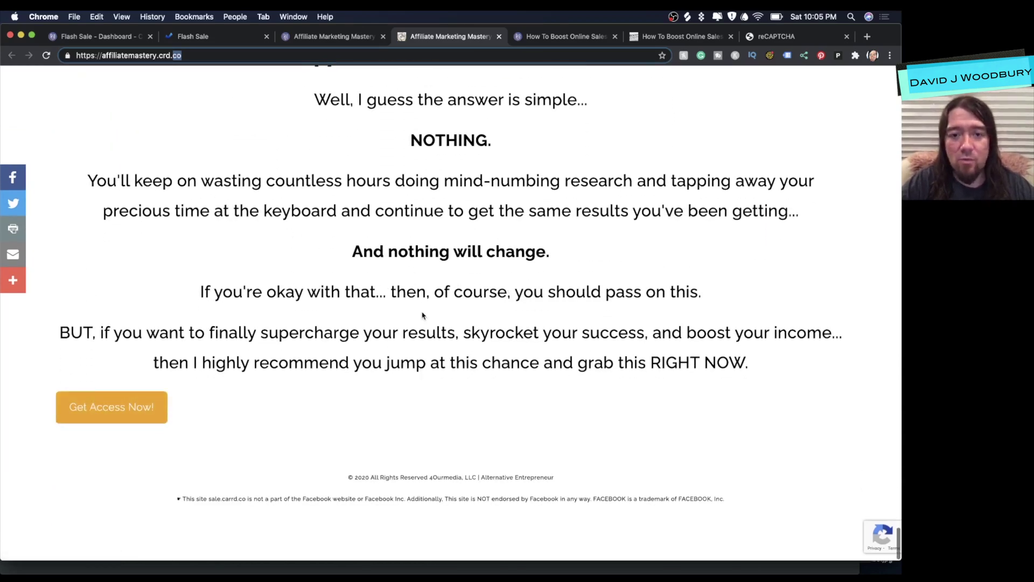
scroll(422, 315, up, 10)
scroll(420, 310, down, 6)
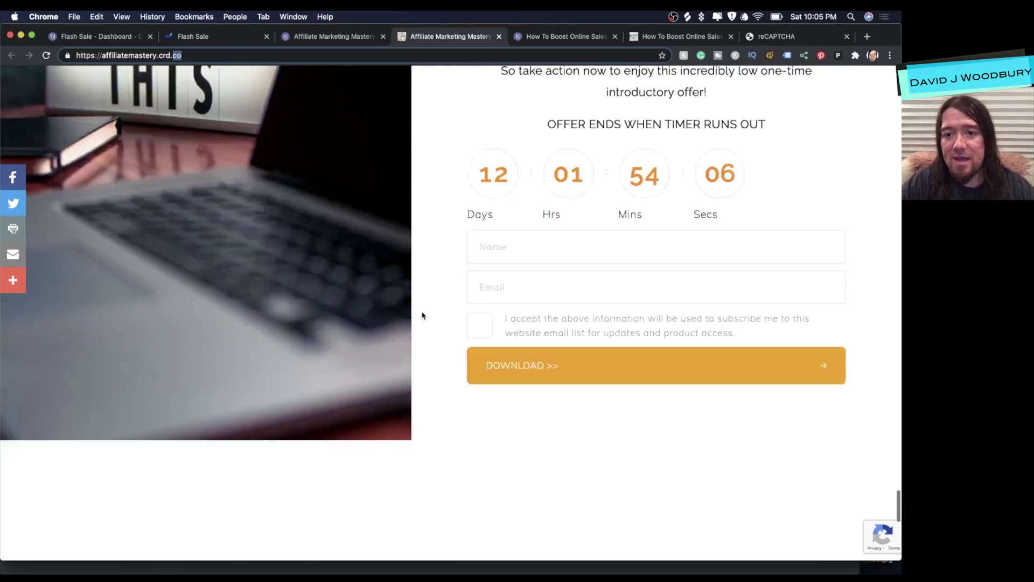
scroll(422, 311, down, 1)
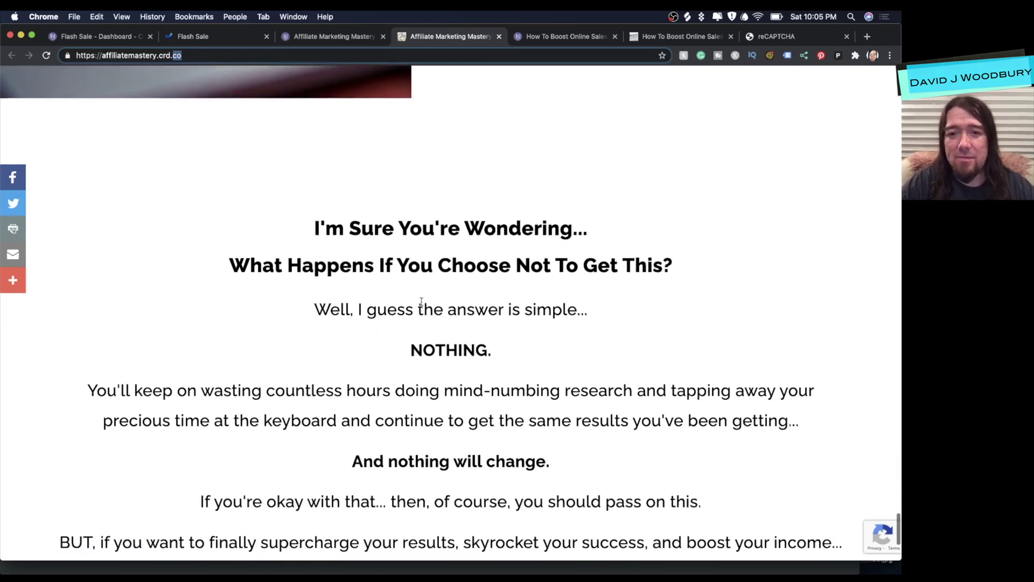
scroll(421, 301, down, 5)
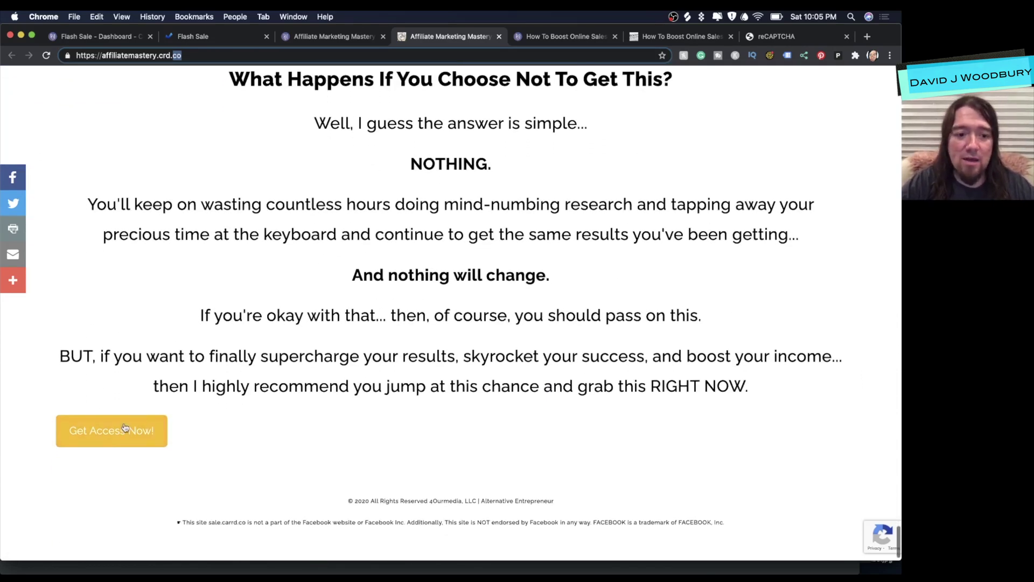
scroll(134, 378, up, 1)
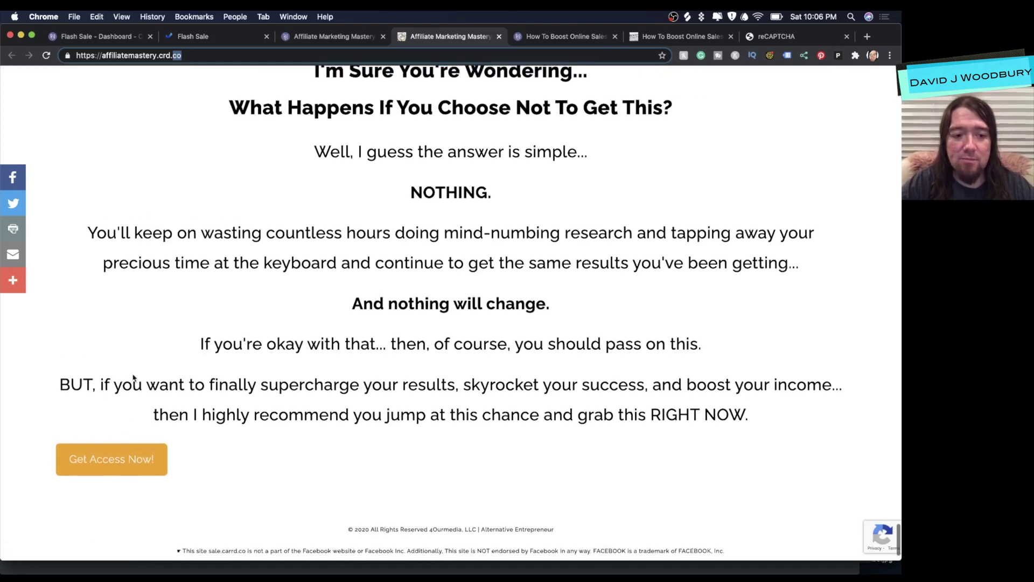
click(113, 458)
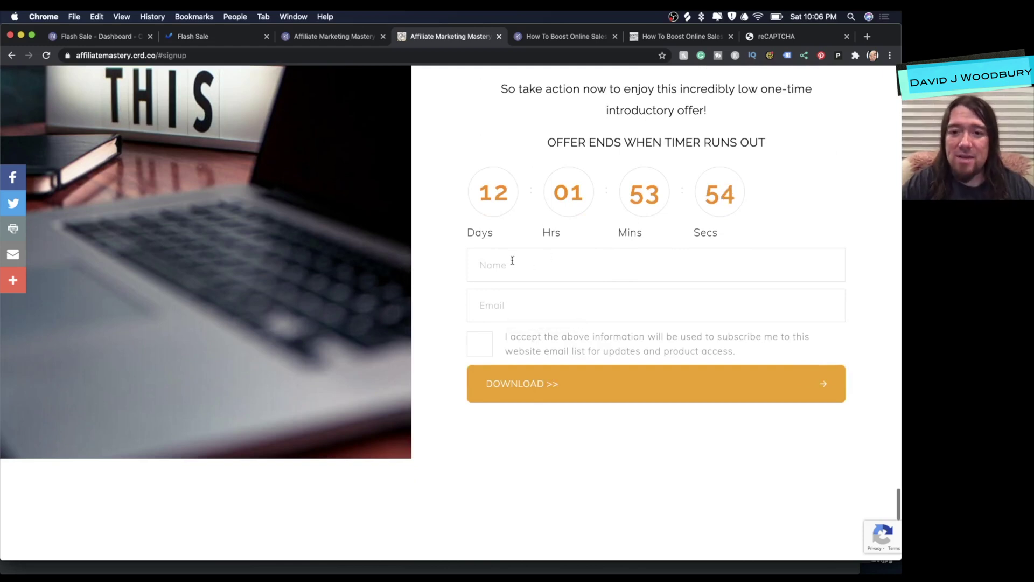
Step: Switch to the Affiliate Marketing Mastery editor, inspect the signup scroll point's settings and show the Control element among those that can be added
click(334, 36)
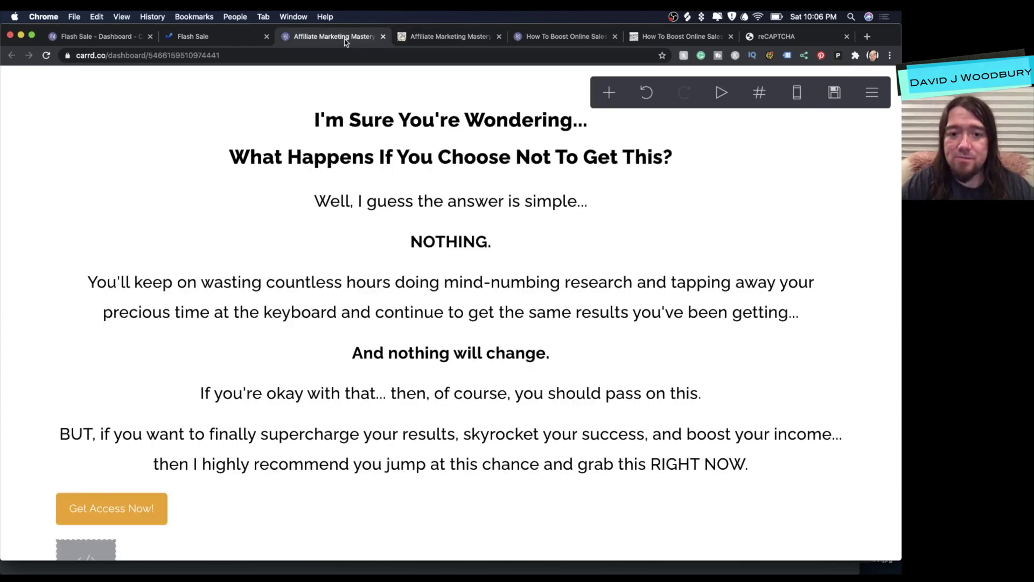
scroll(430, 307, down, 5)
scroll(432, 317, up, 15)
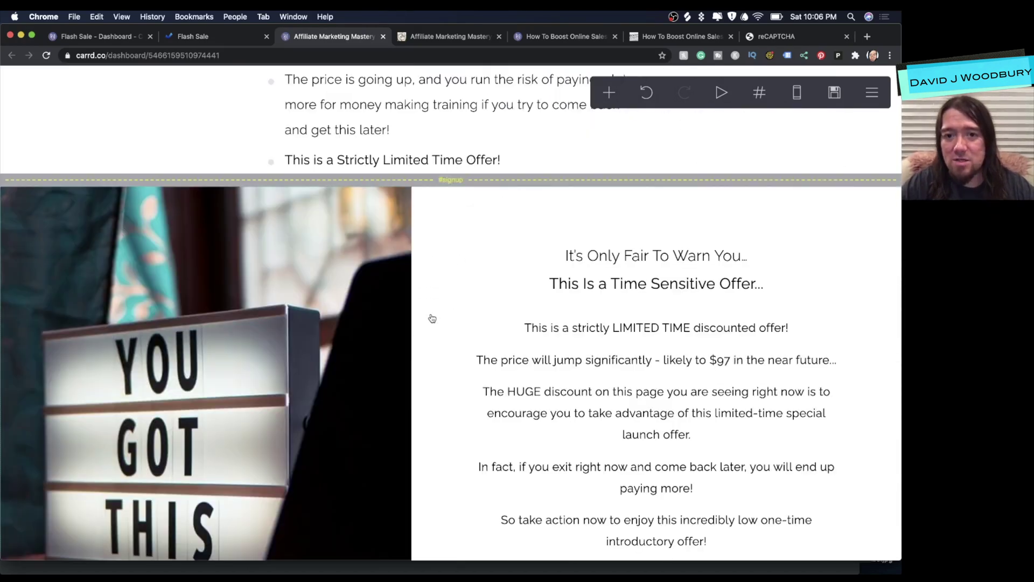
click(480, 181)
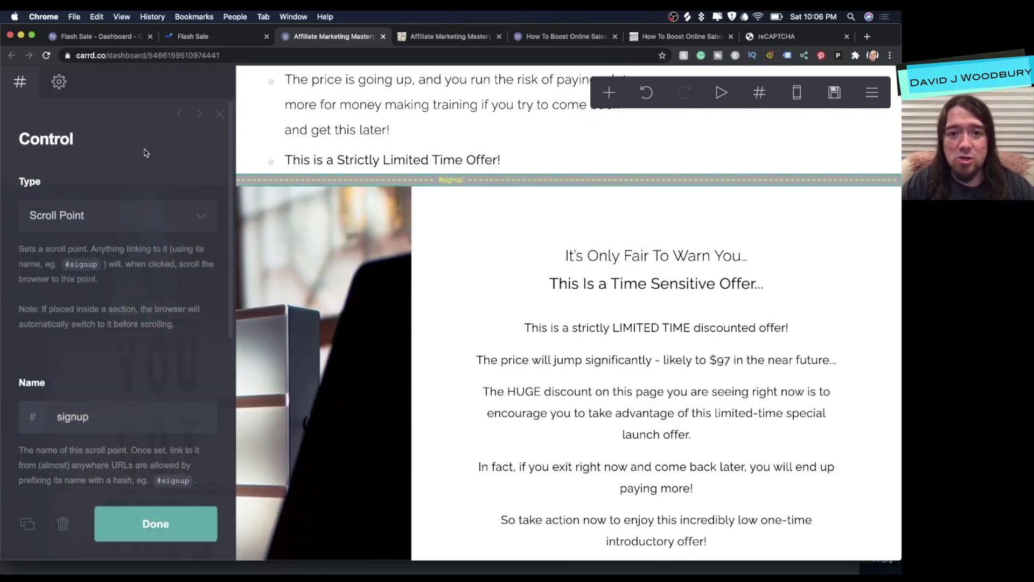
click(609, 92)
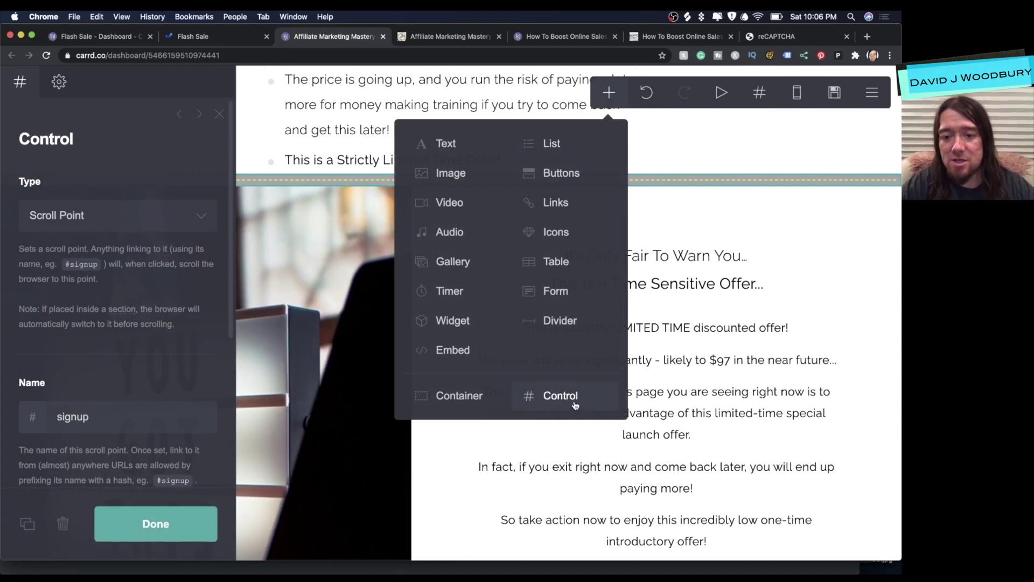
click(665, 185)
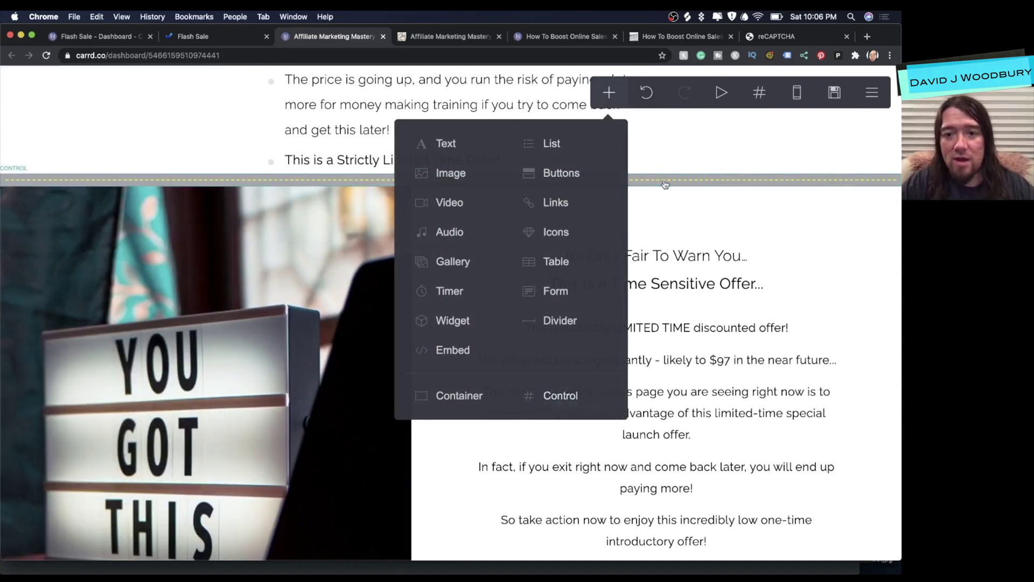
click(665, 185)
Step: Check the label and URL of the Get Access Now! button at the end of the page, and close its settings
scroll(461, 245, down, 15)
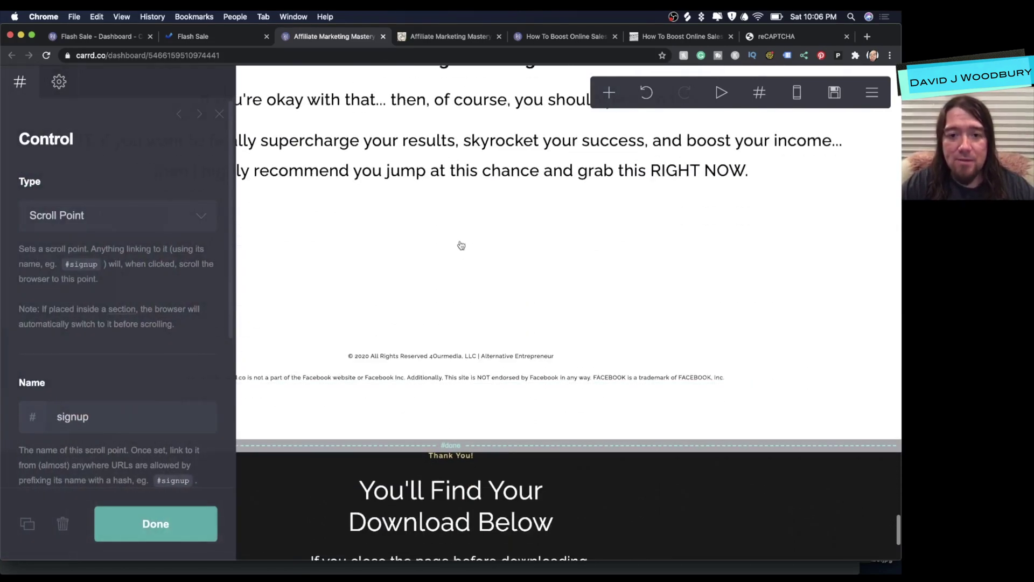
click(418, 261)
click(386, 272)
key(Escape)
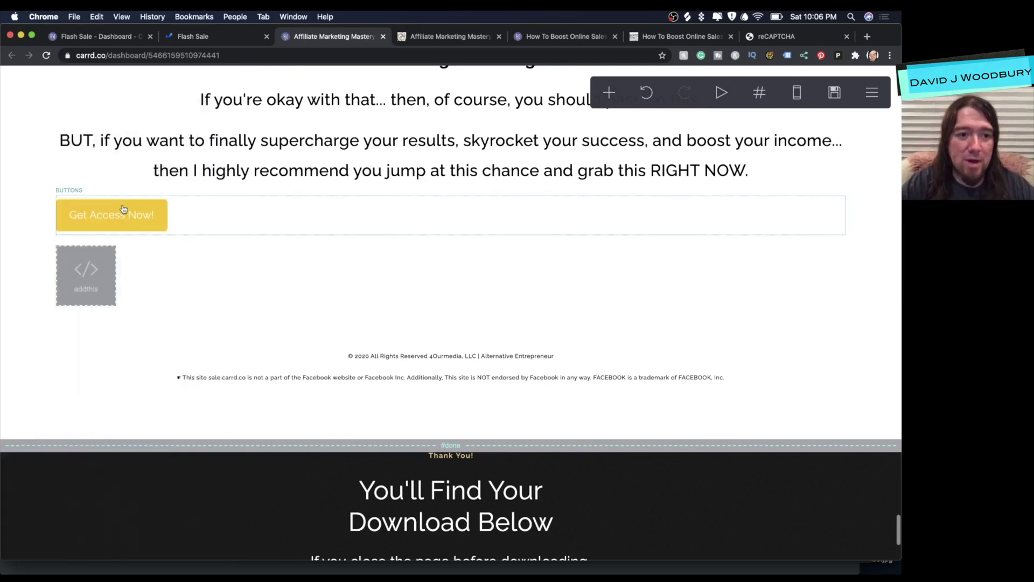
click(123, 210)
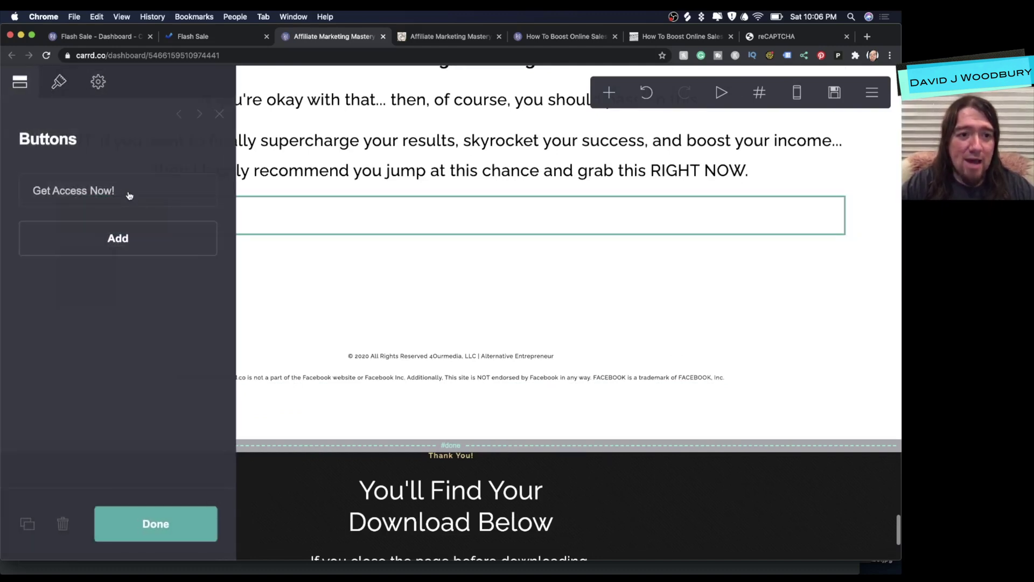
click(130, 193)
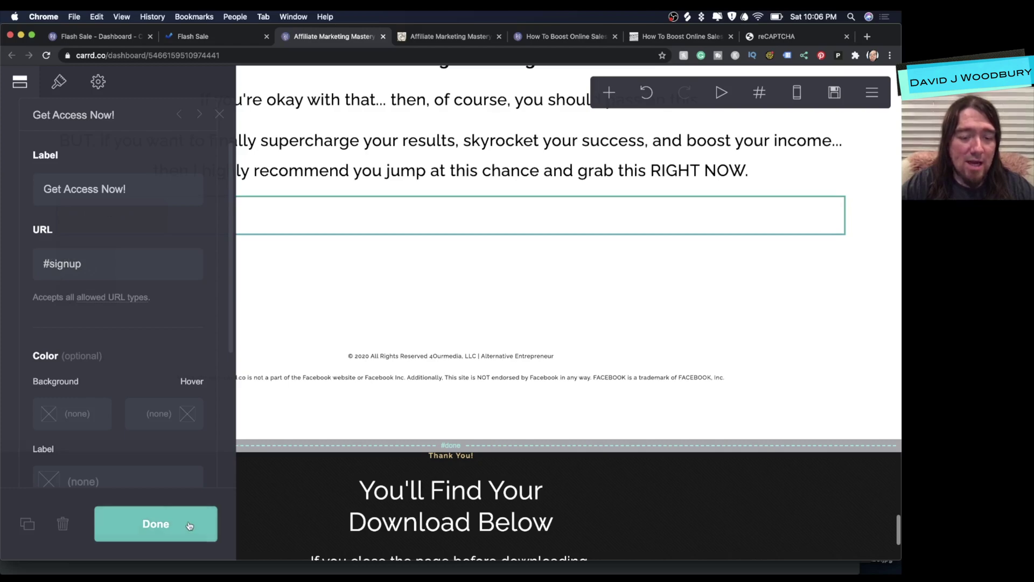
click(203, 511)
Step: Examine the name, behavior and offset of the scroll point above the time-sensitive offer, and close its settings
scroll(392, 254, up, 10)
scroll(392, 253, up, 5)
click(392, 259)
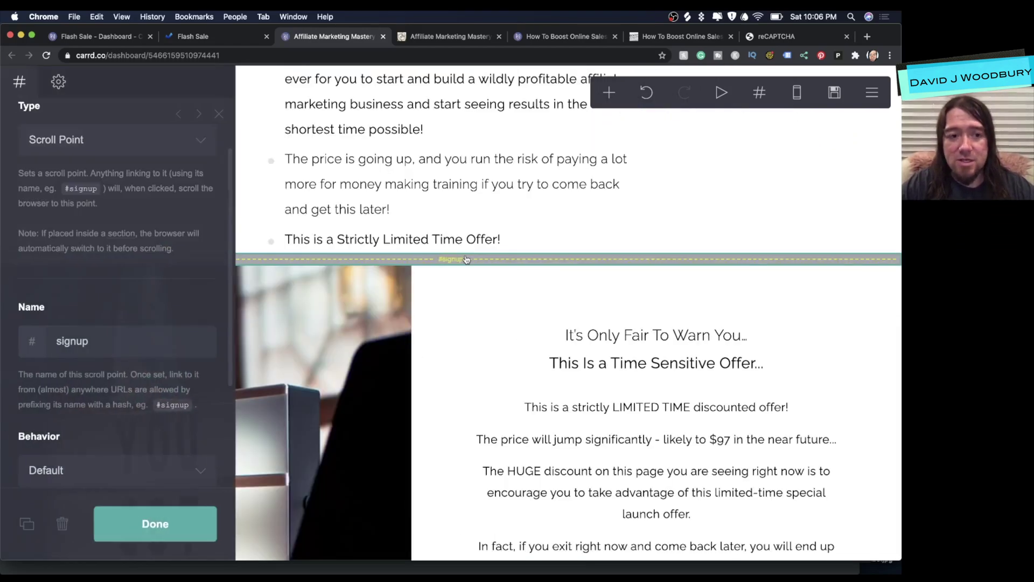
scroll(111, 282, down, 3)
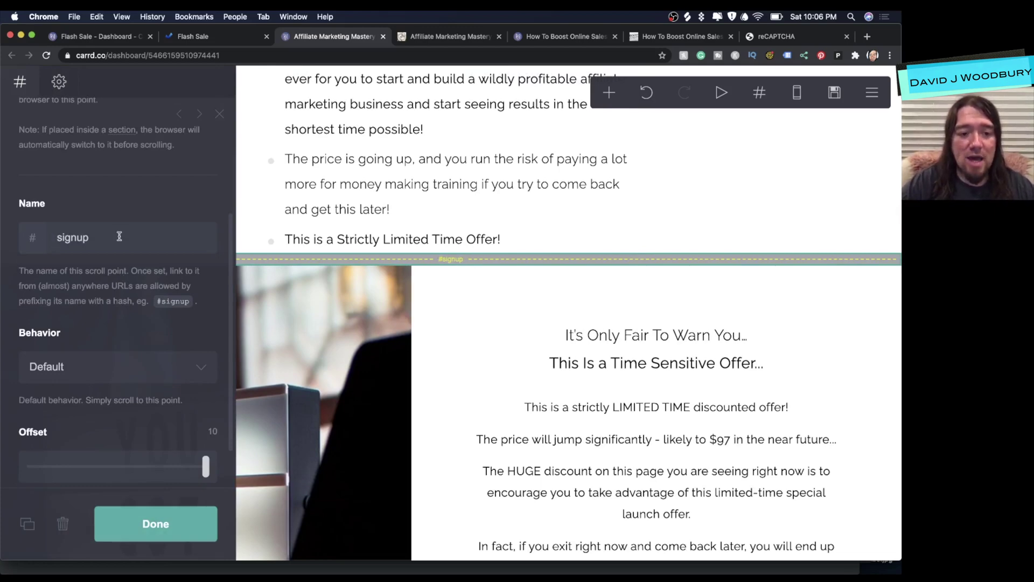
click(156, 523)
Step: Reopen the Get Access Now! button's settings to compare its URL with the scroll point name, and close them
scroll(422, 403, down, 3)
scroll(422, 403, down, 10)
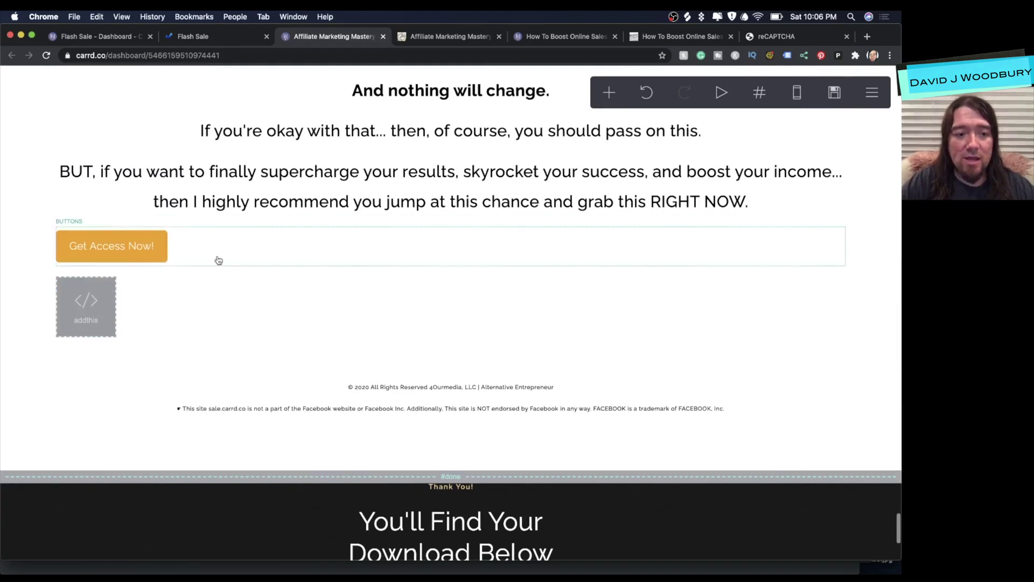
click(222, 250)
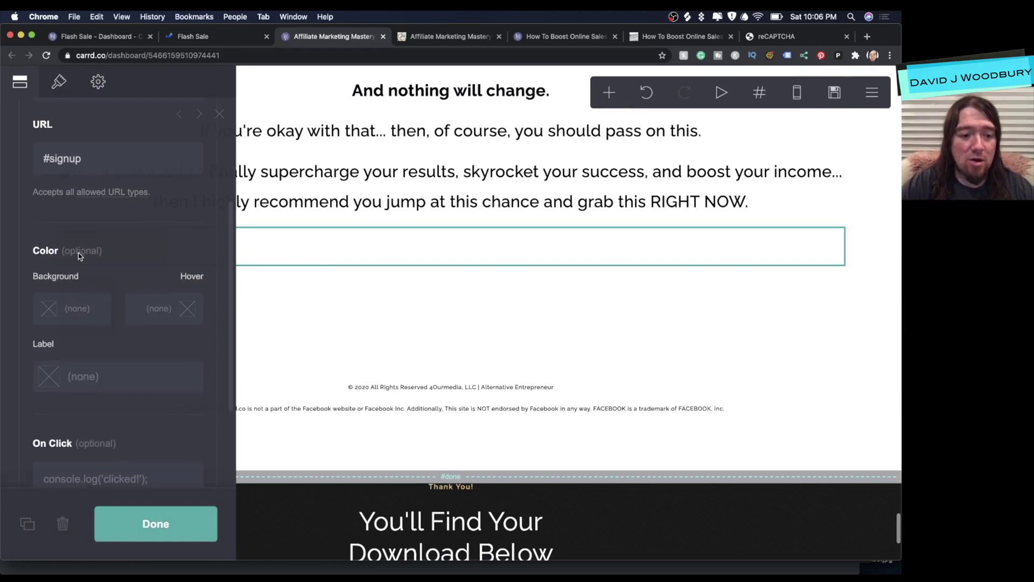
click(279, 364)
Step: Look through the Affiliate Marketing Mastery page in the editor, from the closing section up to the introductory text and back to the modules
scroll(189, 256, up, 3)
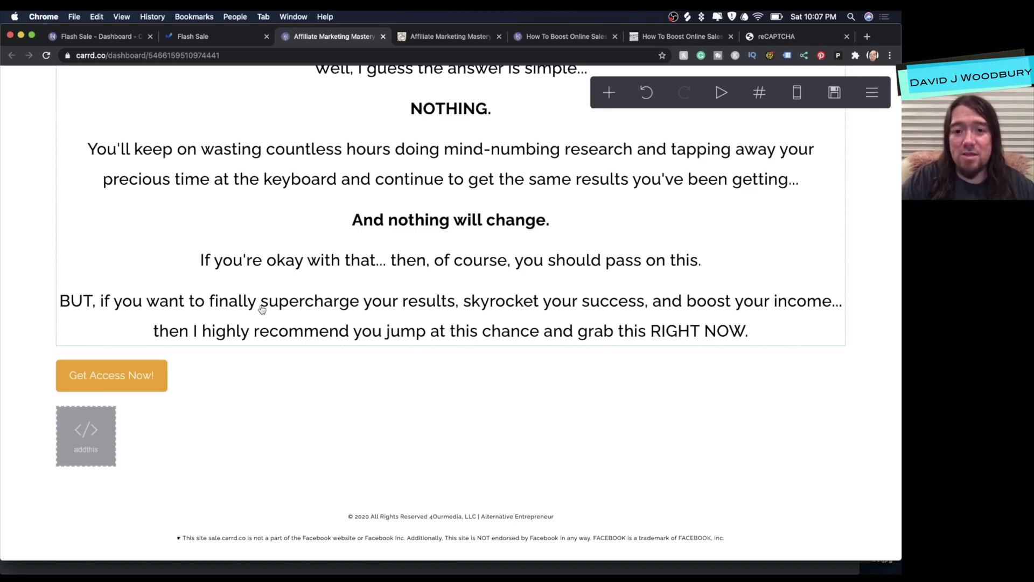
scroll(450, 312, up, 15)
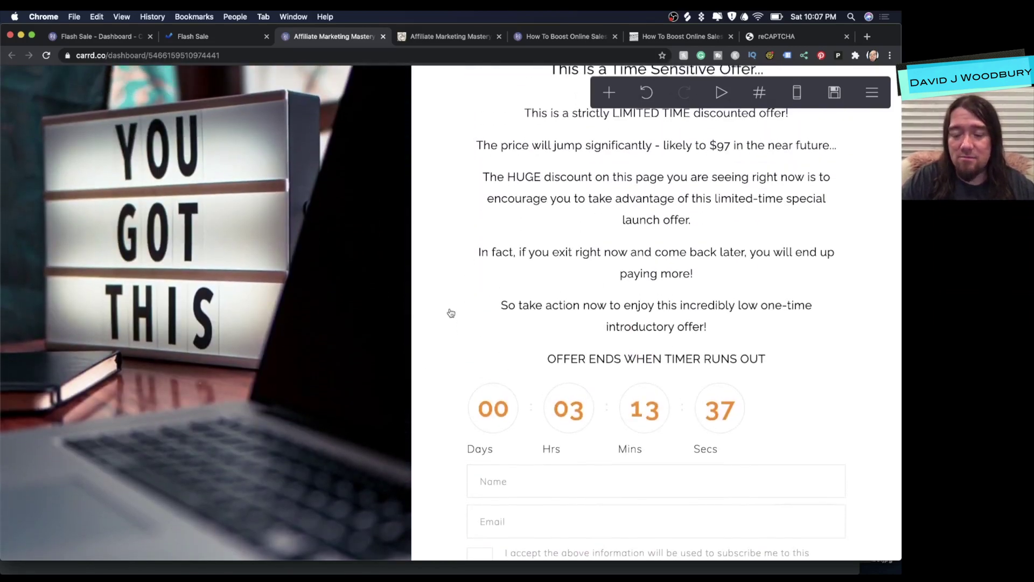
scroll(450, 313, up, 10)
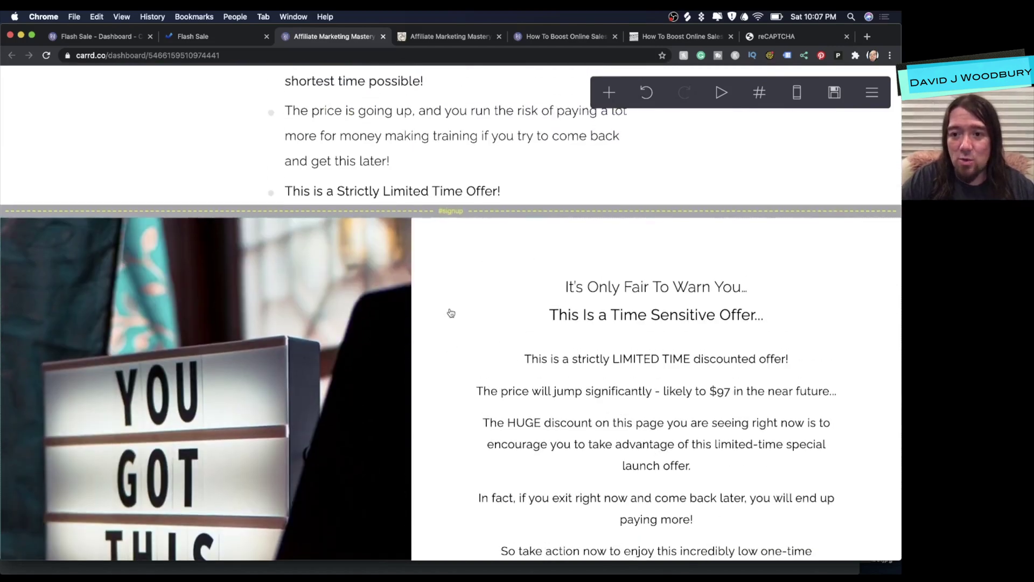
scroll(450, 313, up, 10)
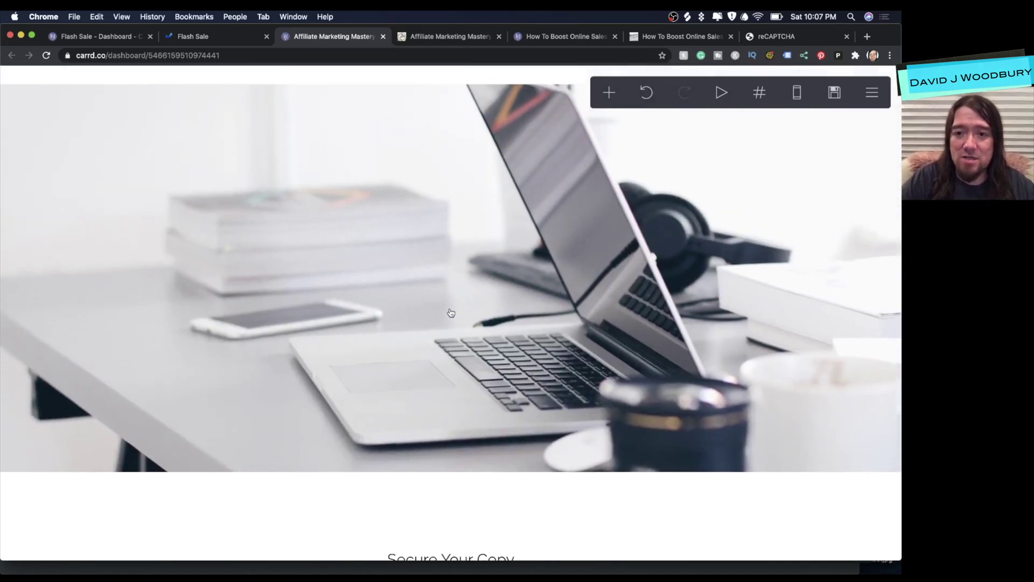
scroll(451, 313, up, 10)
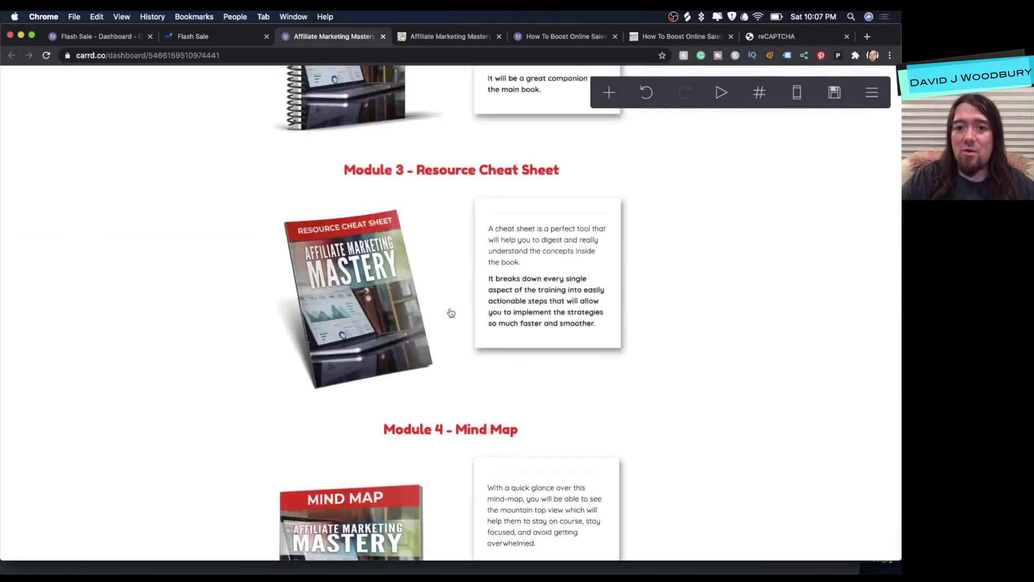
scroll(451, 312, up, 10)
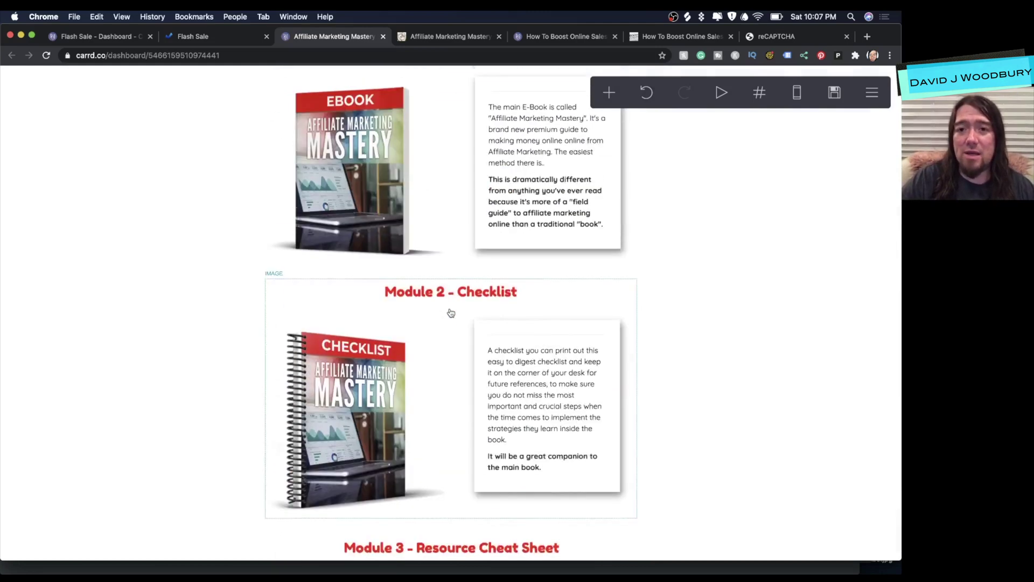
scroll(450, 313, up, 10)
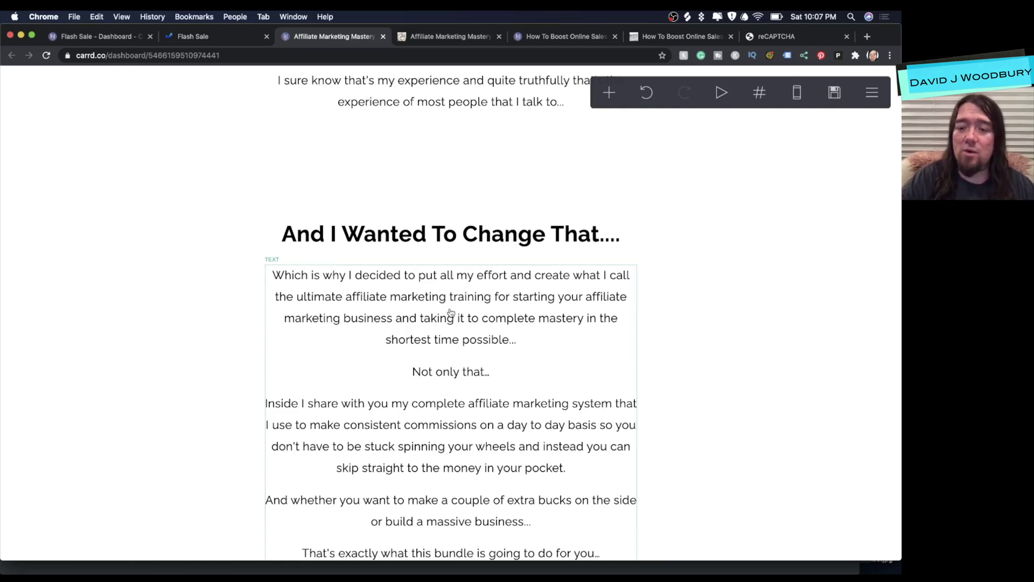
scroll(451, 312, up, 3)
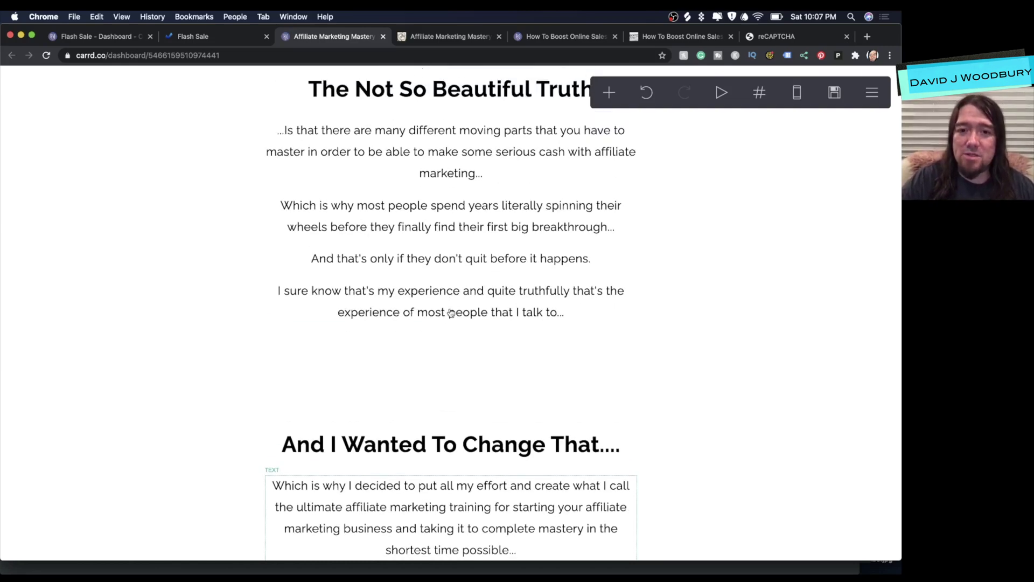
scroll(451, 307, down, 15)
scroll(452, 288, down, 20)
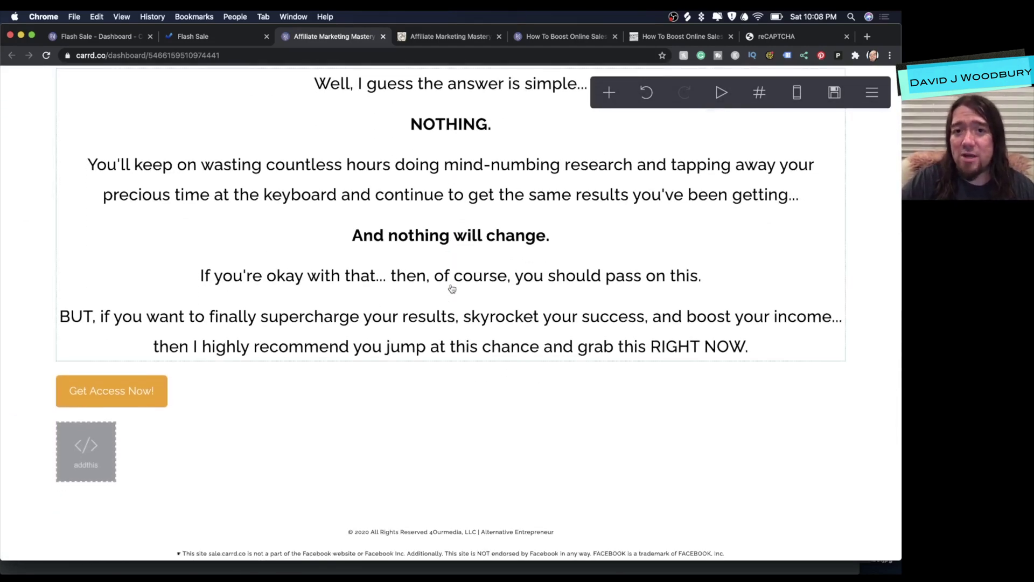
scroll(452, 288, up, 20)
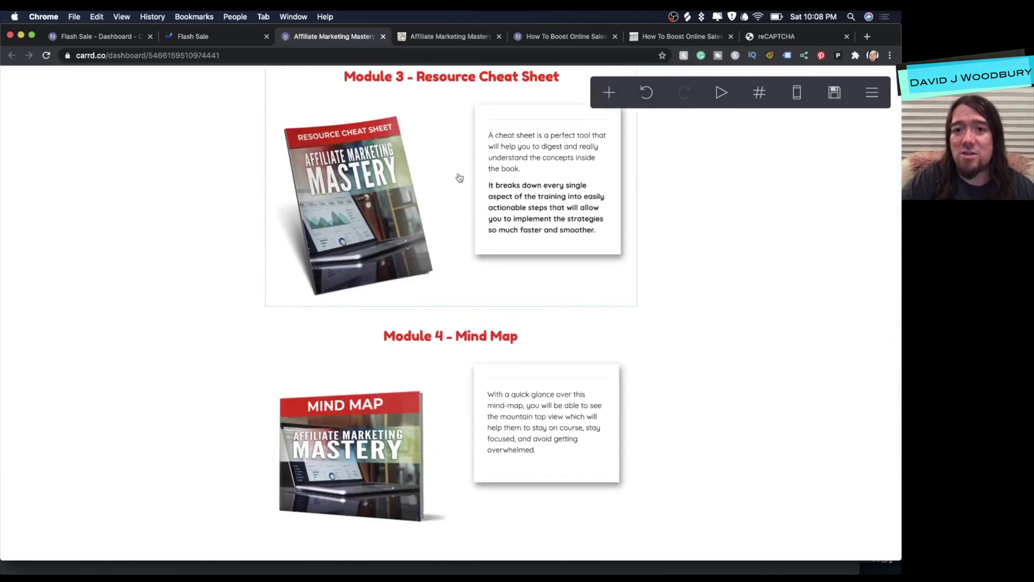
Step: Look over the published Flash Sale page and the module section of the published Affiliate Marketing Mastery page
scroll(451, 203, up, 15)
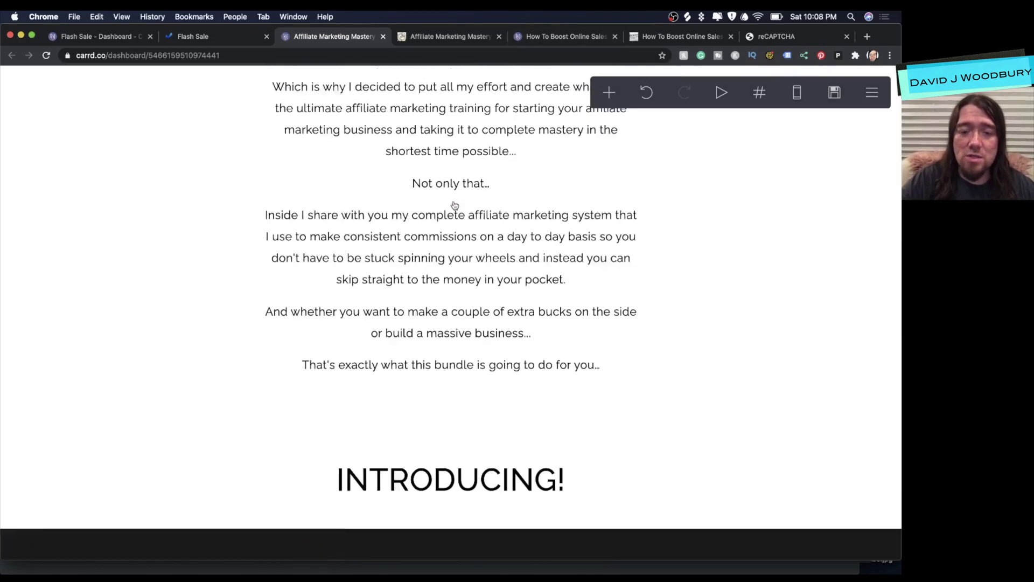
scroll(454, 204, up, 10)
click(169, 37)
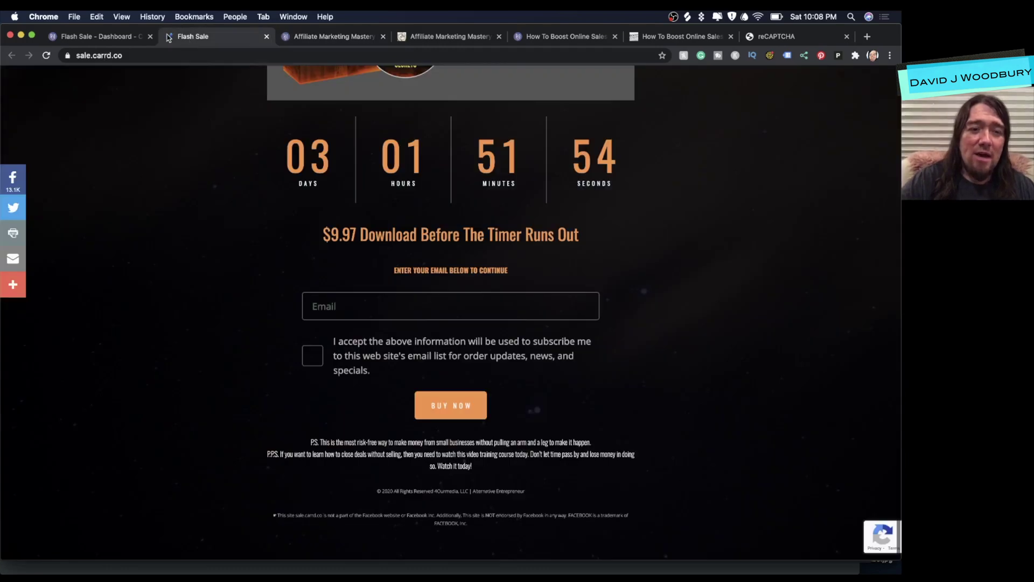
scroll(296, 213, up, 7)
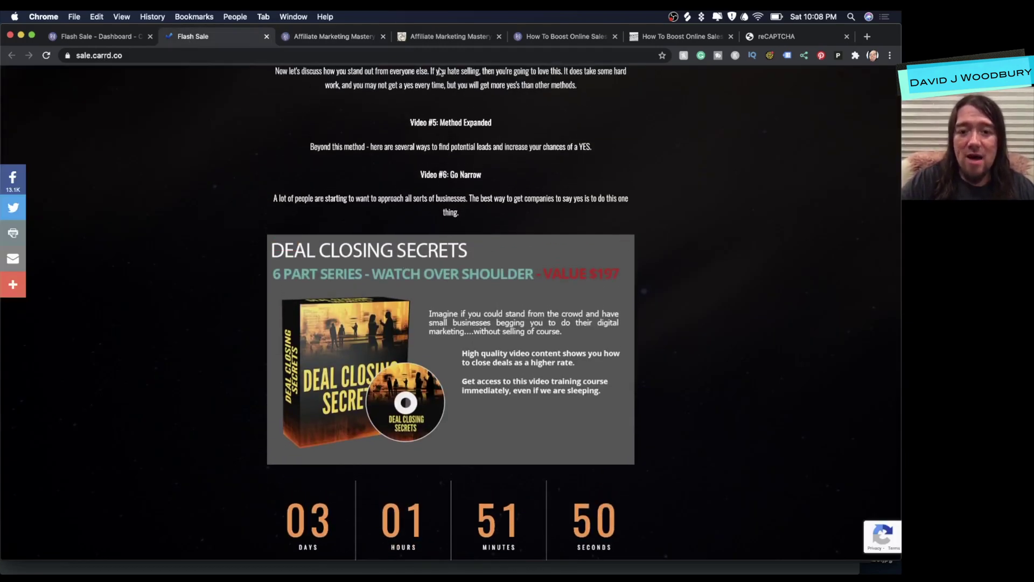
click(440, 38)
scroll(484, 159, up, 15)
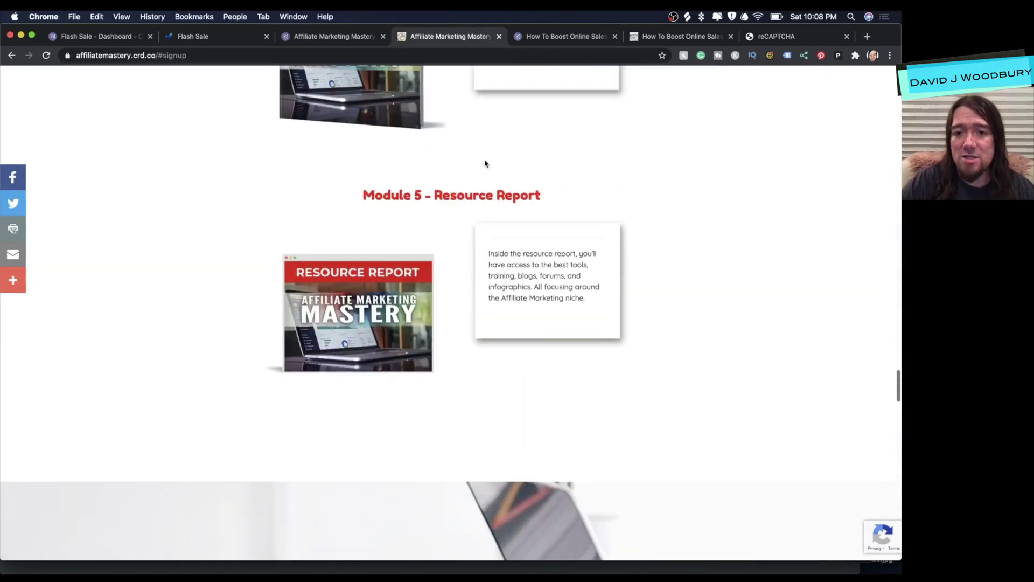
Step: Look through the published How To Boost Online Sales page down to its email form, and view the same page in the editor
click(654, 37)
scroll(531, 312, down, 5)
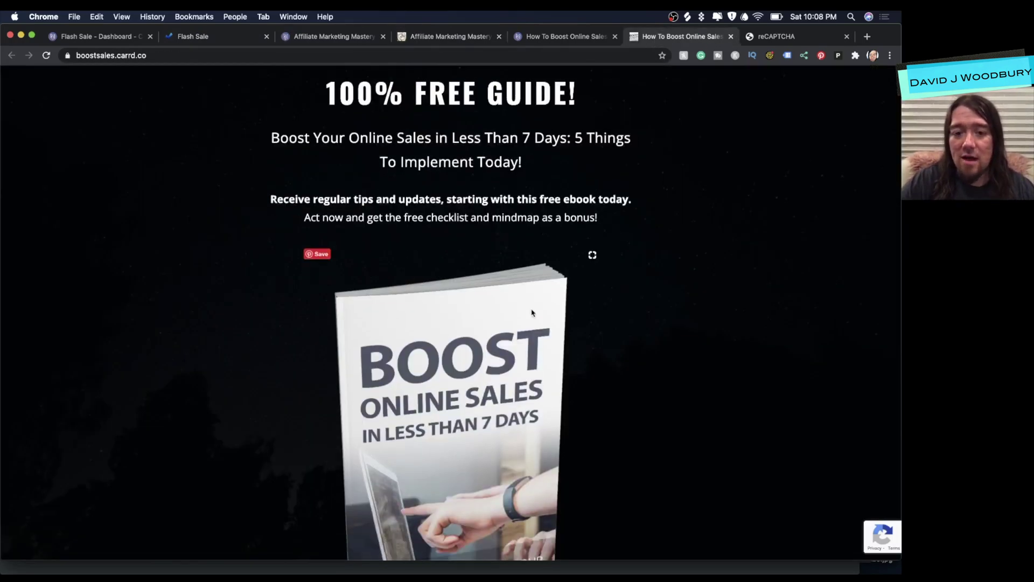
scroll(531, 312, down, 4)
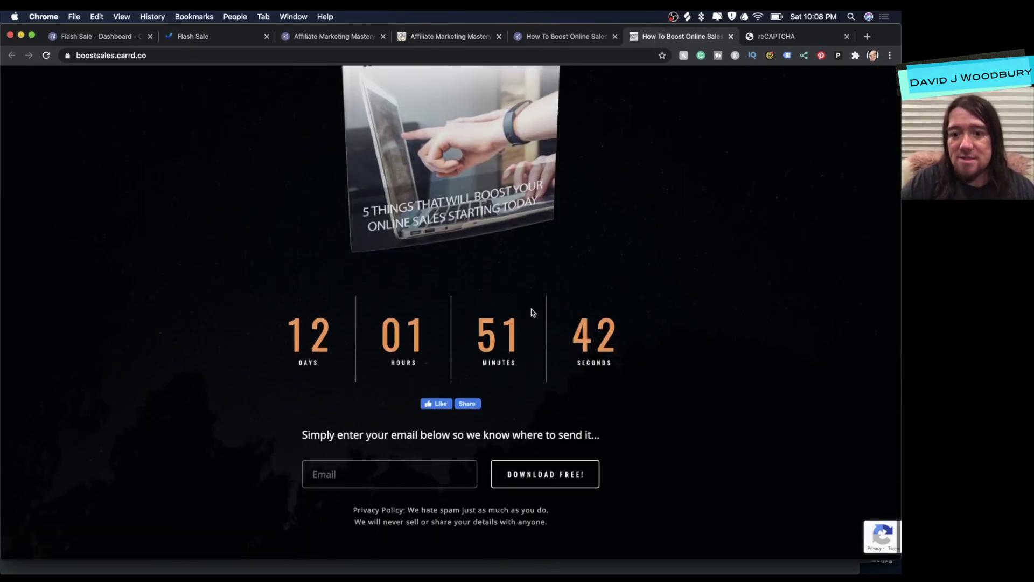
scroll(531, 312, up, 6)
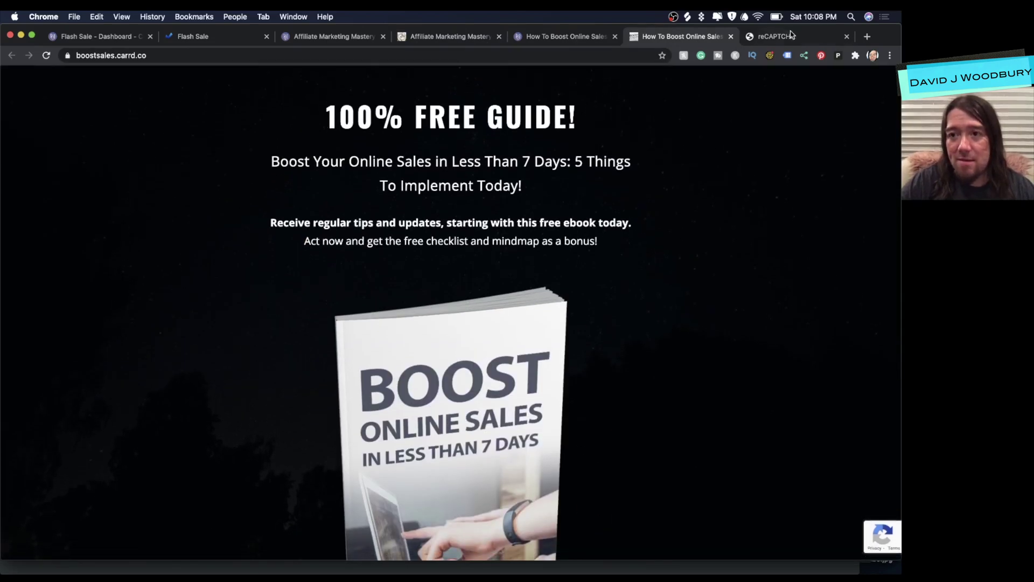
scroll(532, 312, down, 7)
scroll(532, 359, up, 7)
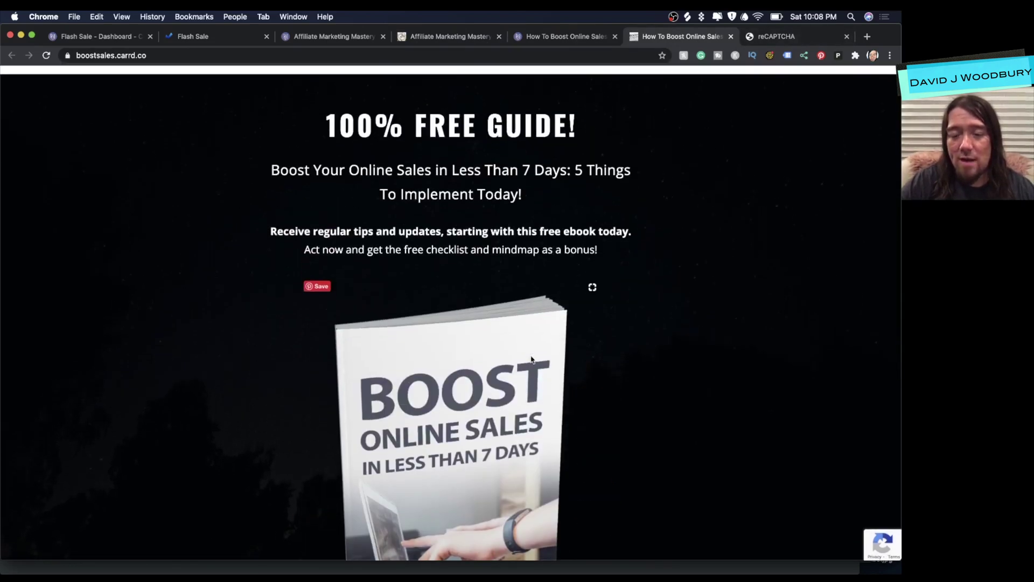
click(544, 41)
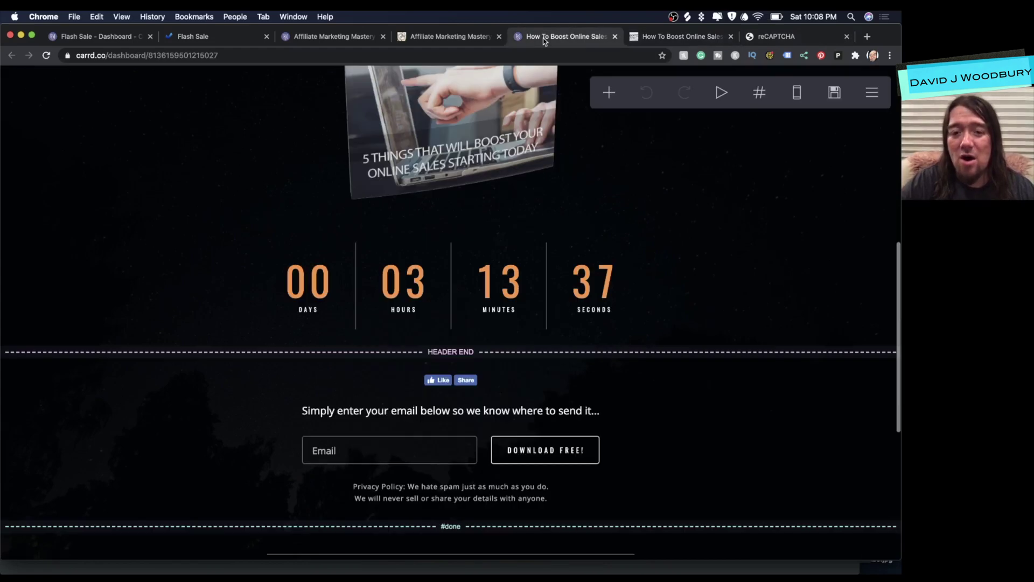
scroll(376, 96, up, 7)
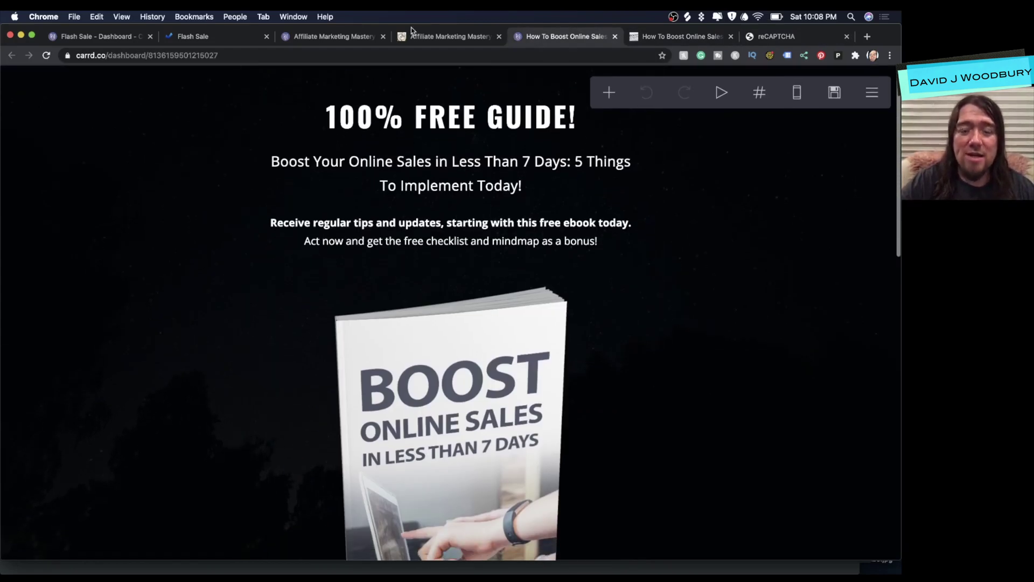
Step: Compare the Affiliate Marketing Mastery page in the editor with its published modules, and revisit the published Boost Sales page and the Flash Sale editor
click(302, 36)
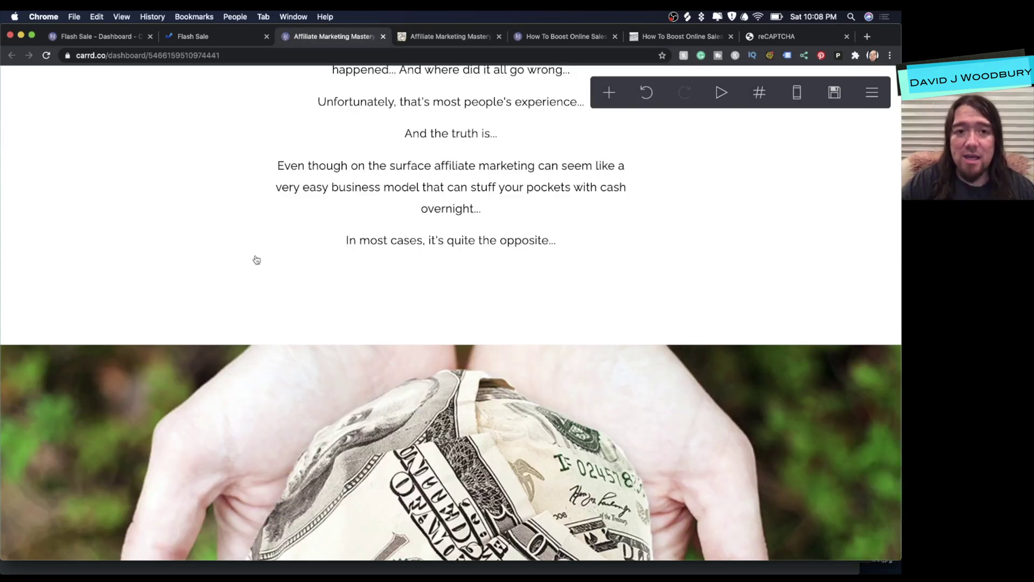
click(436, 38)
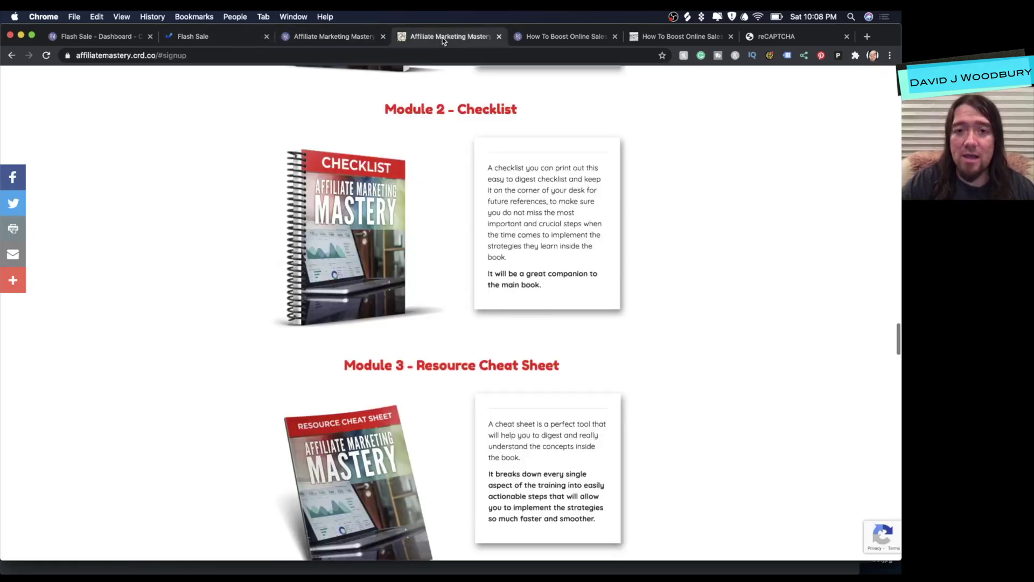
scroll(423, 275, up, 3)
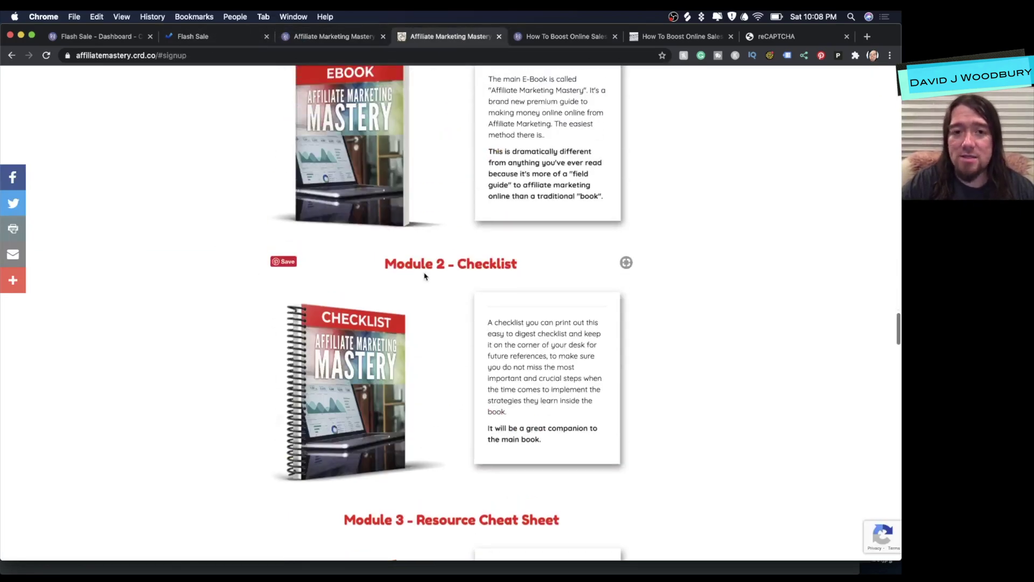
scroll(424, 276, up, 3)
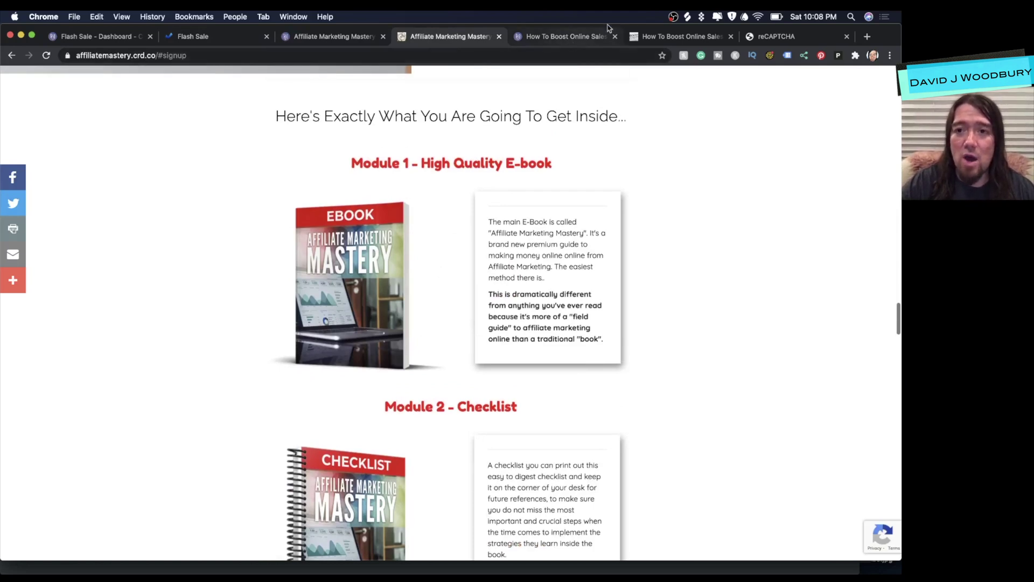
click(670, 37)
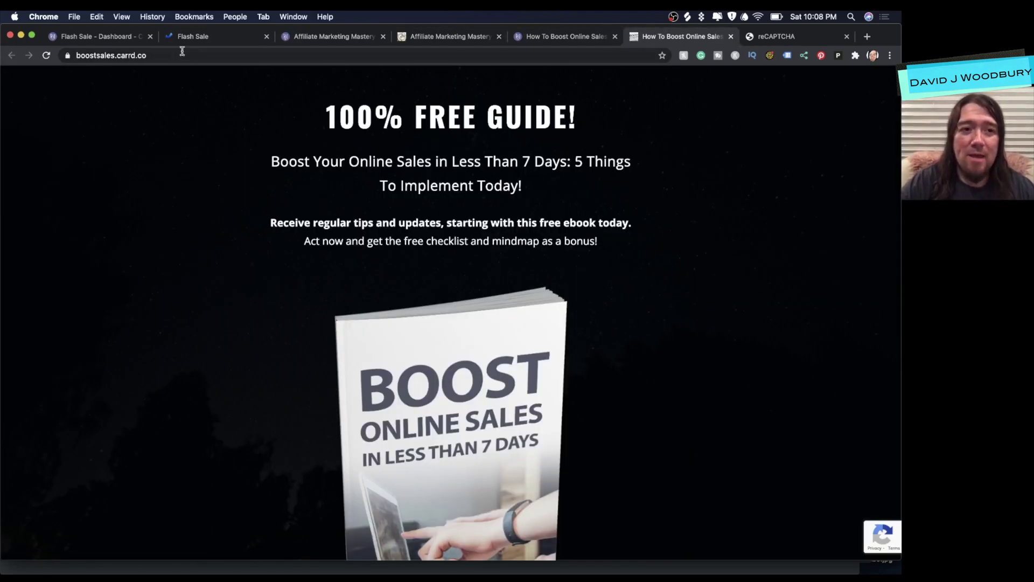
click(81, 37)
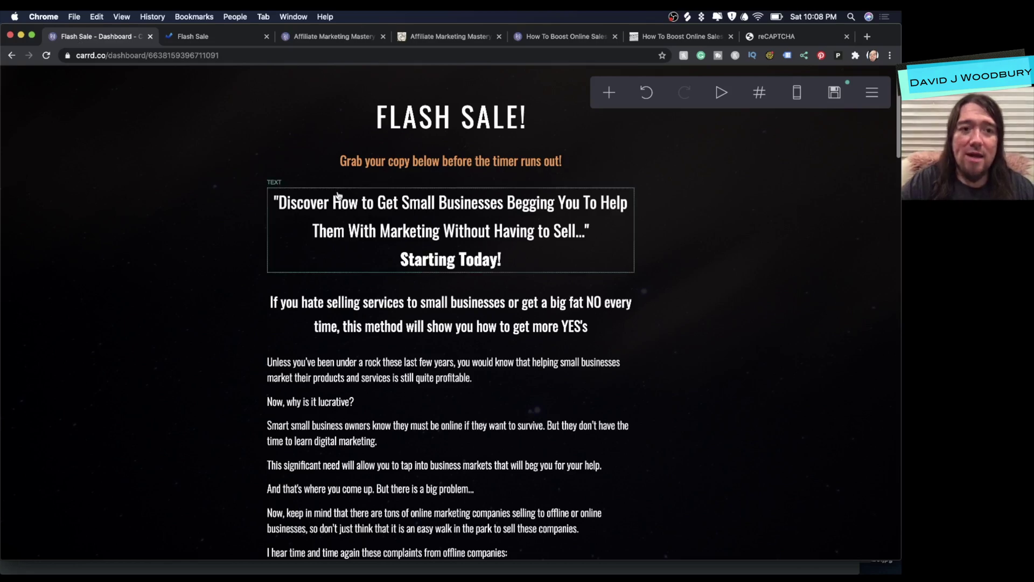
Step: Look through the Affiliate Marketing Mastery page in the editor from the introduction down to the countdown and sign-up form
click(313, 36)
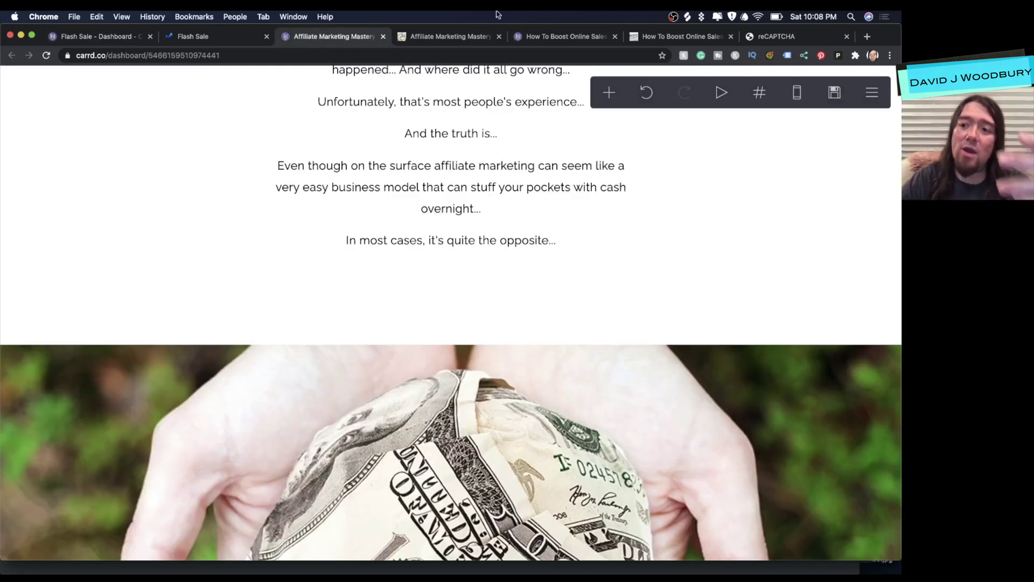
scroll(427, 202, up, 15)
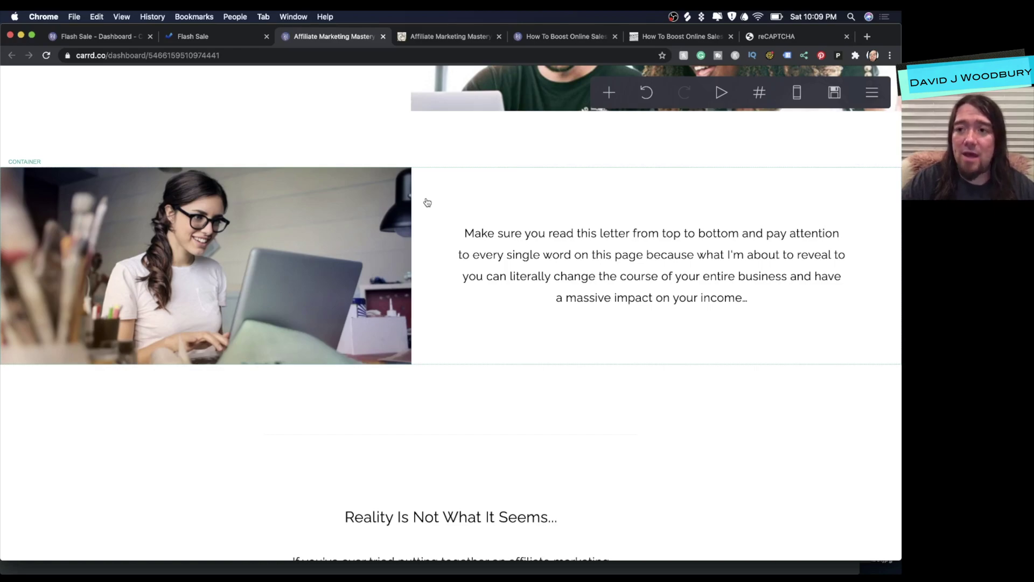
scroll(427, 202, down, 20)
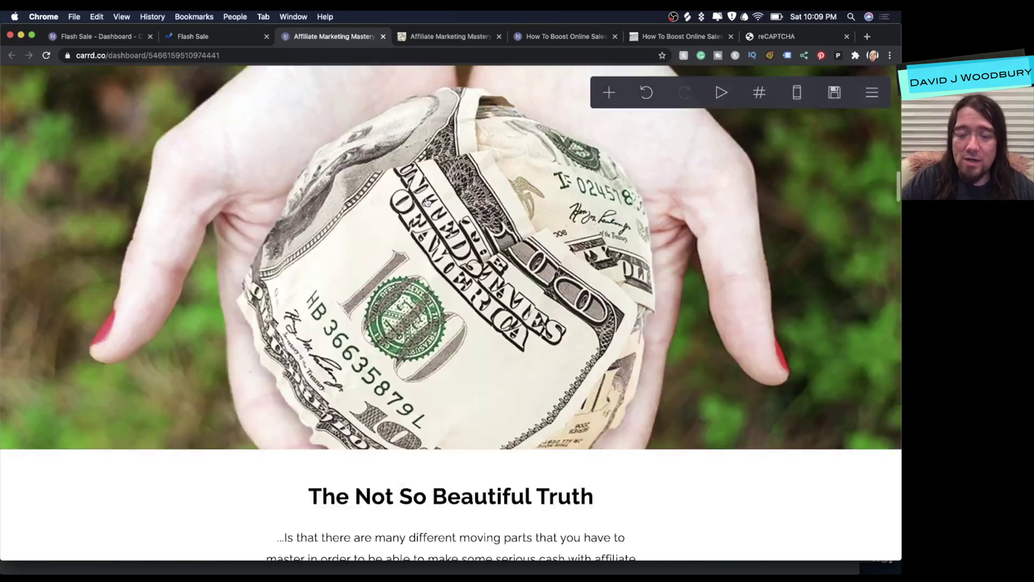
scroll(427, 192, down, 20)
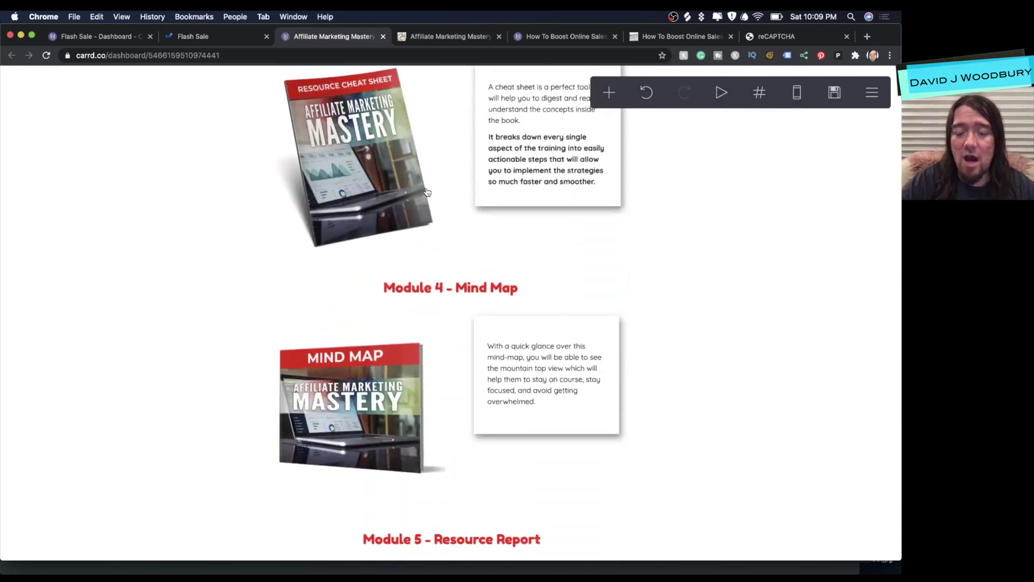
scroll(427, 190, down, 20)
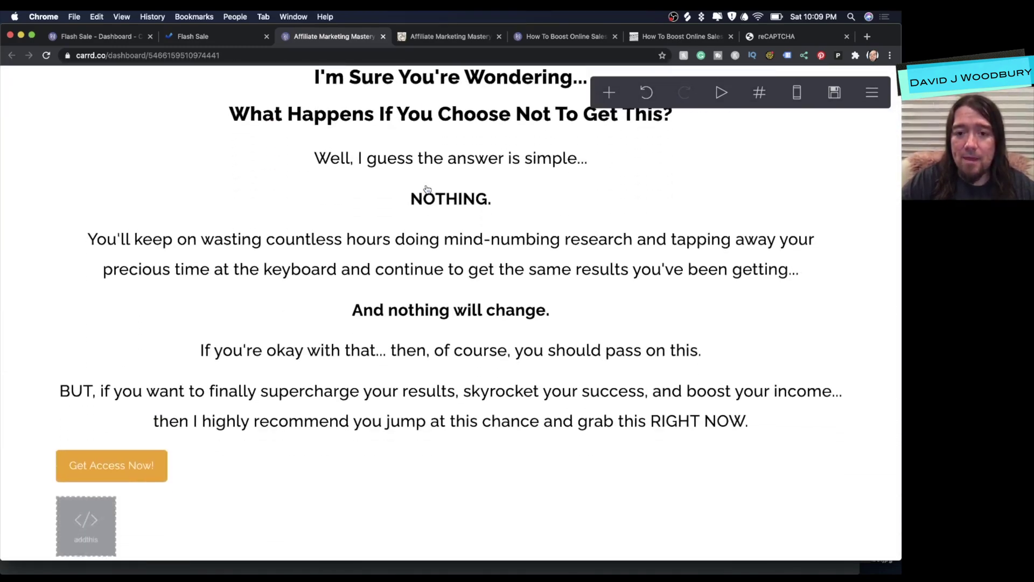
scroll(427, 192, up, 5)
scroll(425, 194, down, 10)
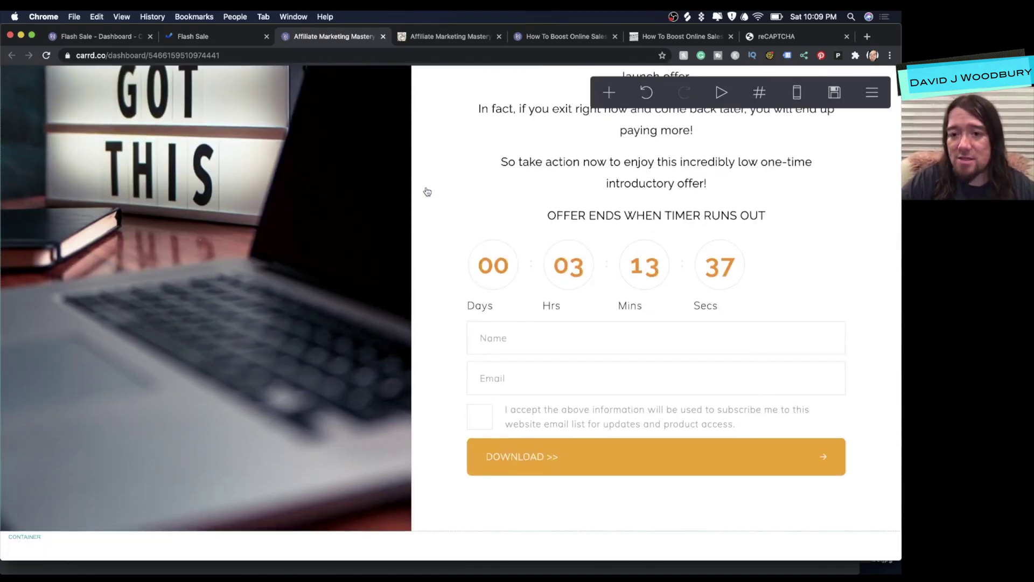
Step: Examine the type, GetResponse API key and list token settings of the sign-up form below the countdown, and close them
click(618, 357)
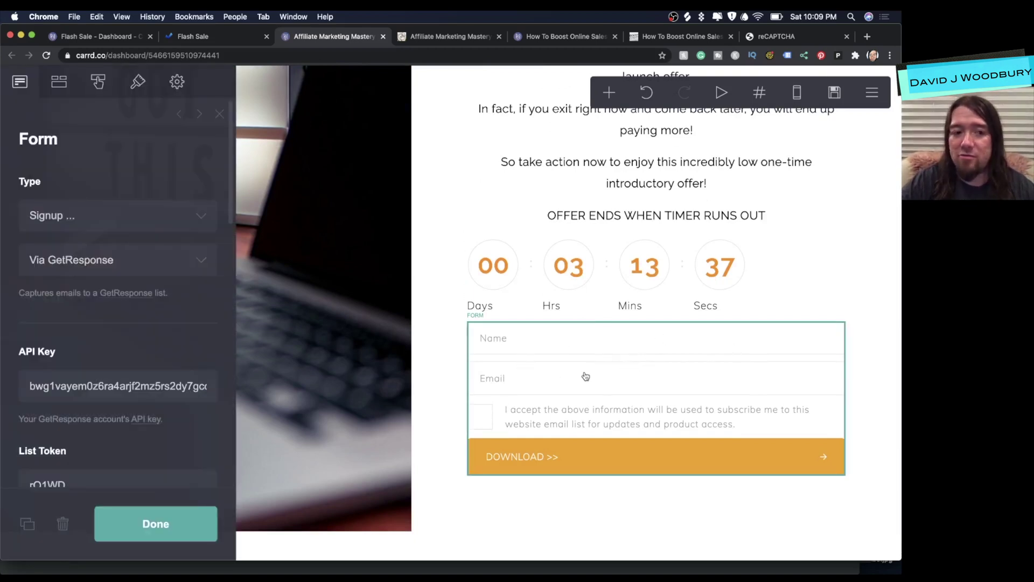
scroll(554, 375, down, 7)
scroll(555, 346, up, 5)
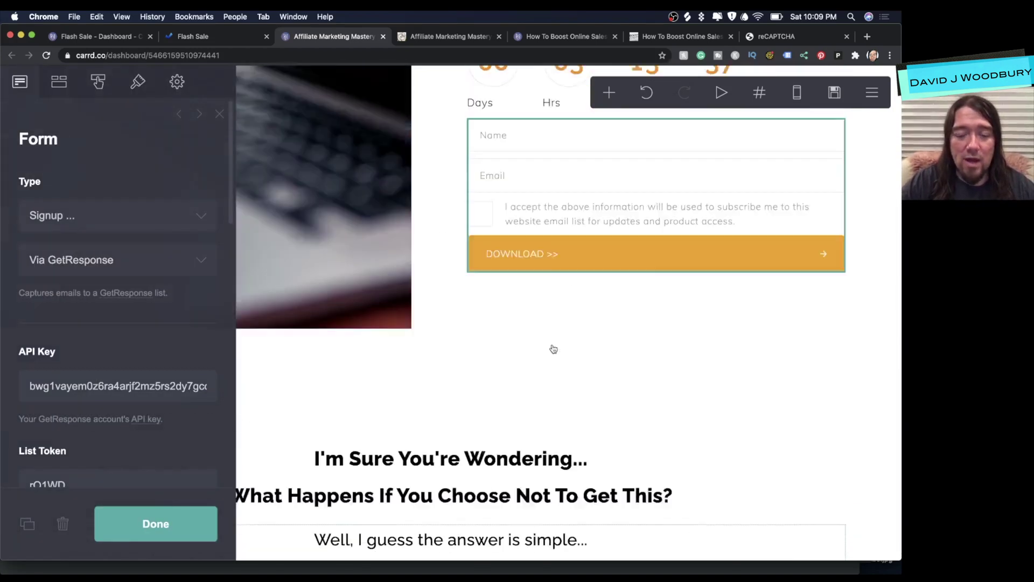
scroll(83, 377, down, 5)
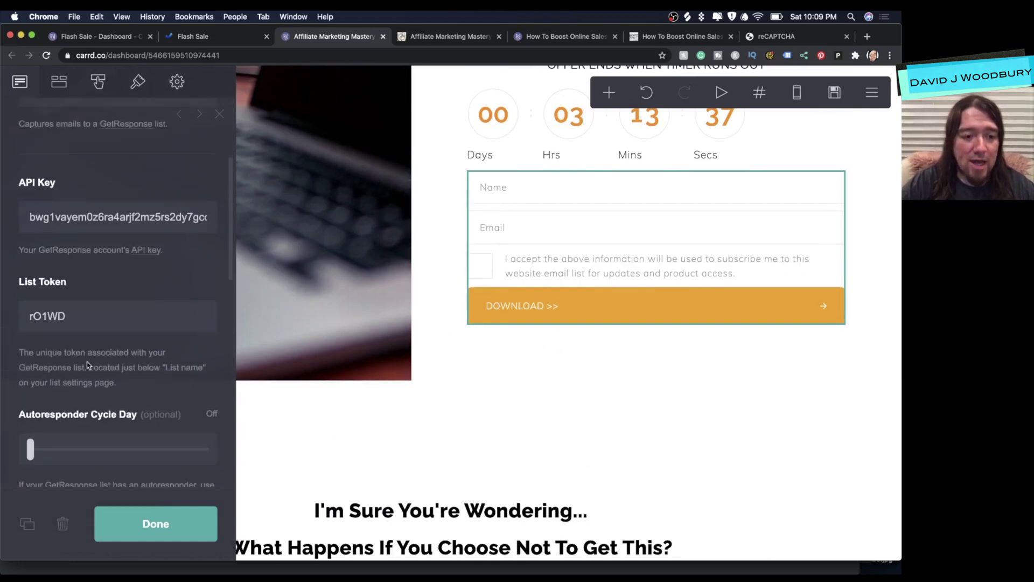
click(156, 523)
Step: Examine the page's closing section and the #done thank-you section with its download button, and return to the sign-up form
scroll(433, 415, down, 5)
scroll(539, 429, down, 3)
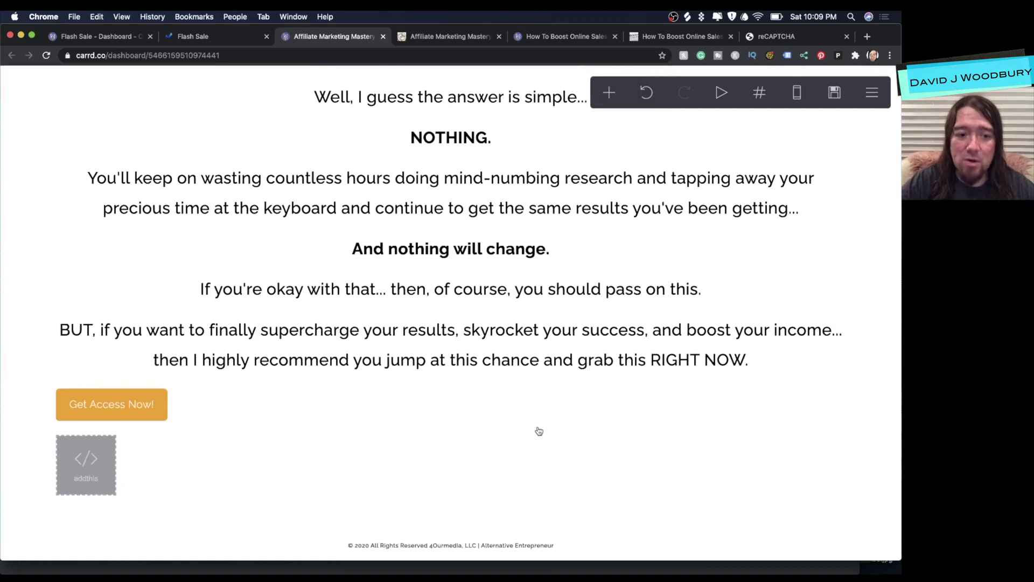
scroll(538, 430, up, 10)
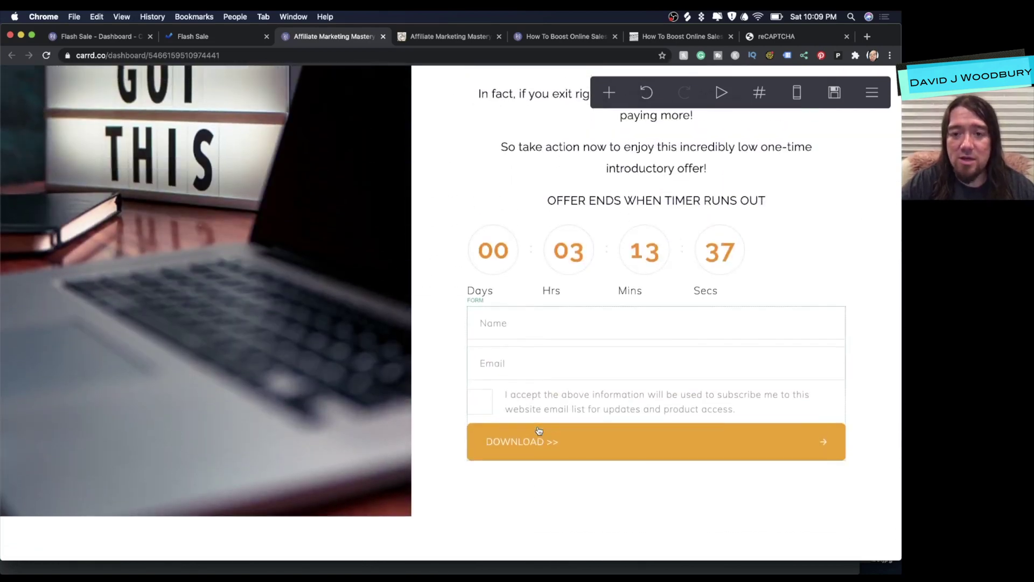
scroll(539, 409, down, 15)
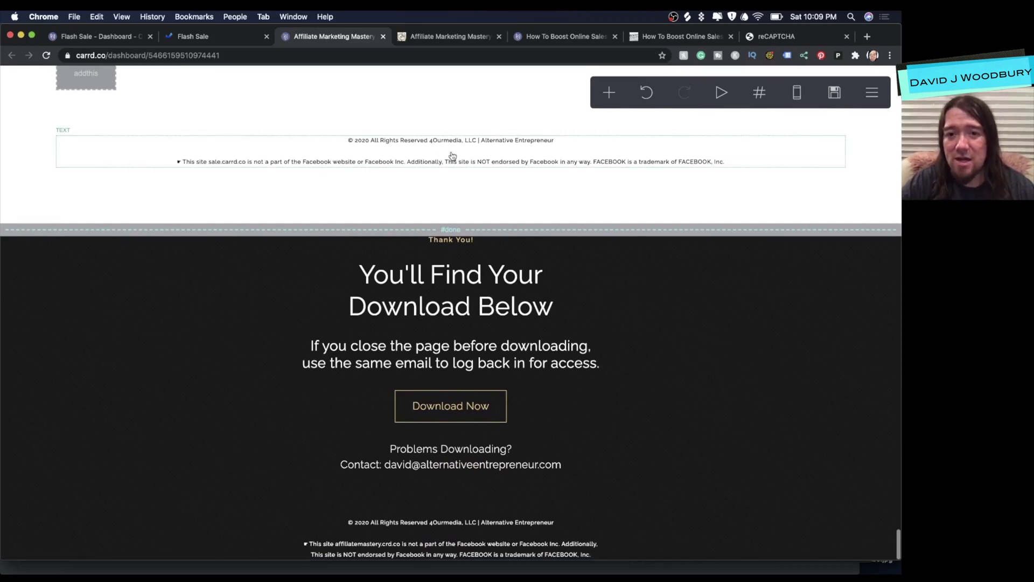
scroll(455, 167, up, 3)
scroll(391, 357, up, 15)
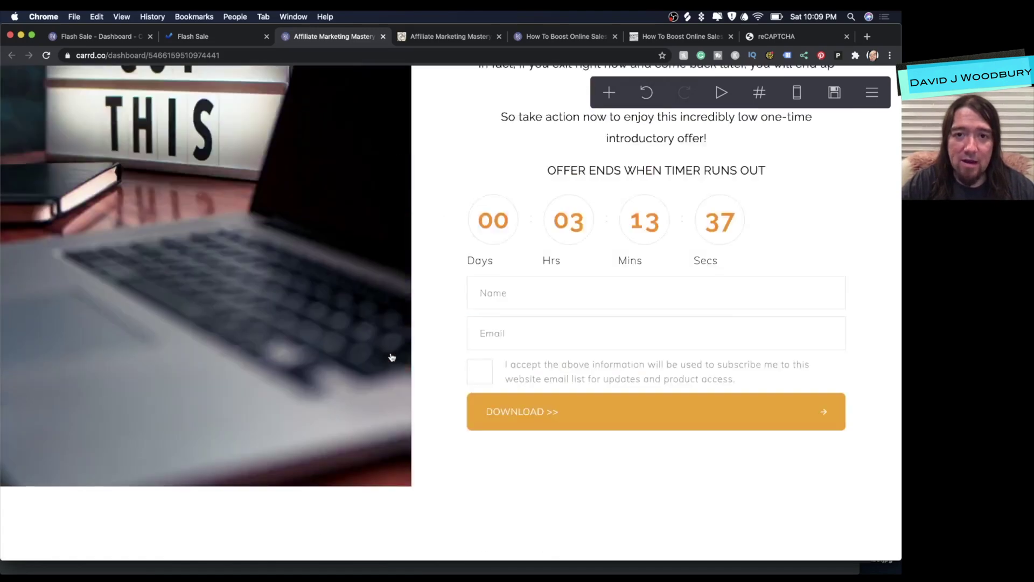
Step: Look back over the Affiliate Marketing Mastery page from the modules to the main headline and introductory image sections
scroll(391, 357, up, 20)
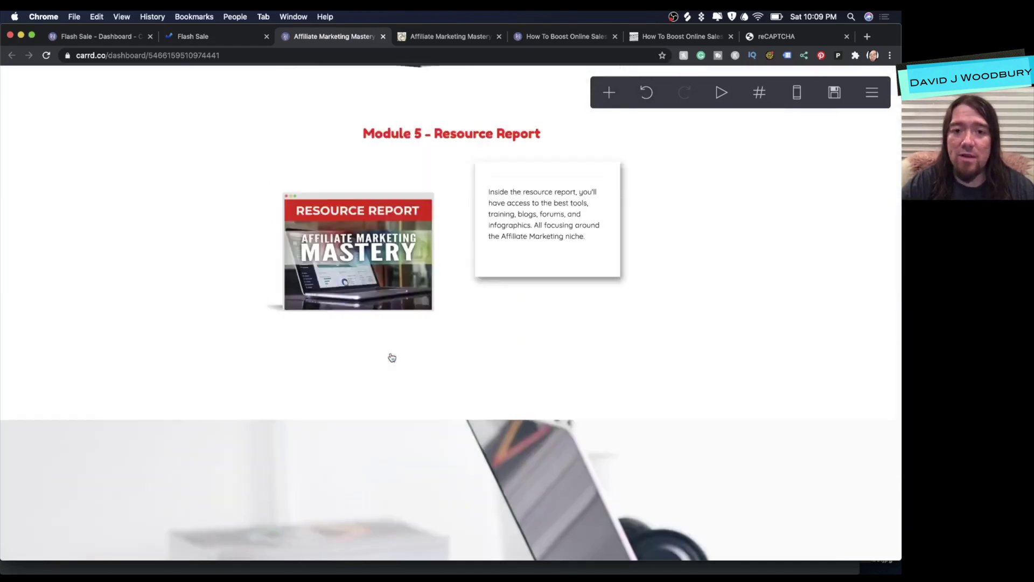
scroll(391, 358, up, 20)
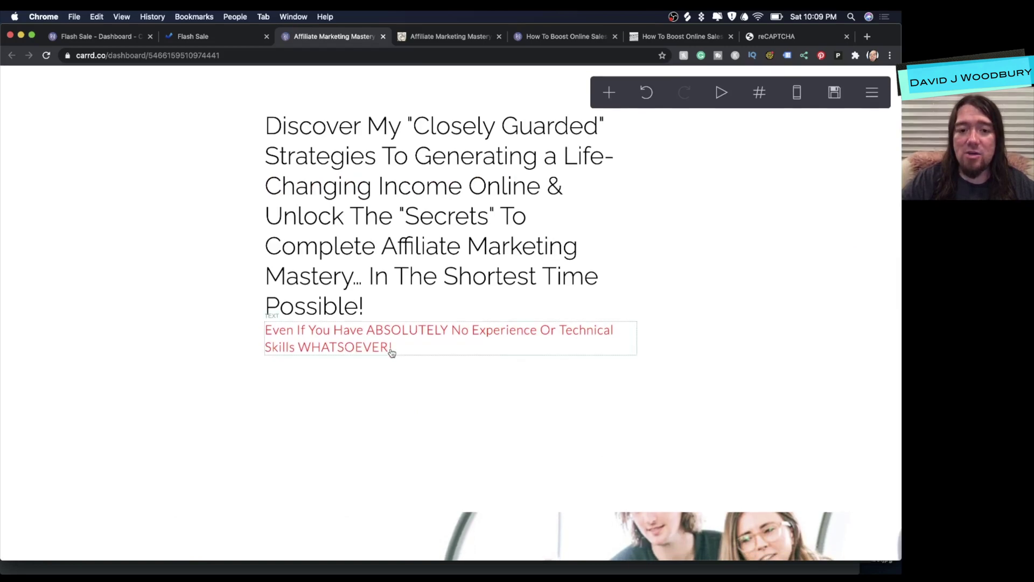
scroll(392, 357, down, 8)
scroll(395, 327, down, 2)
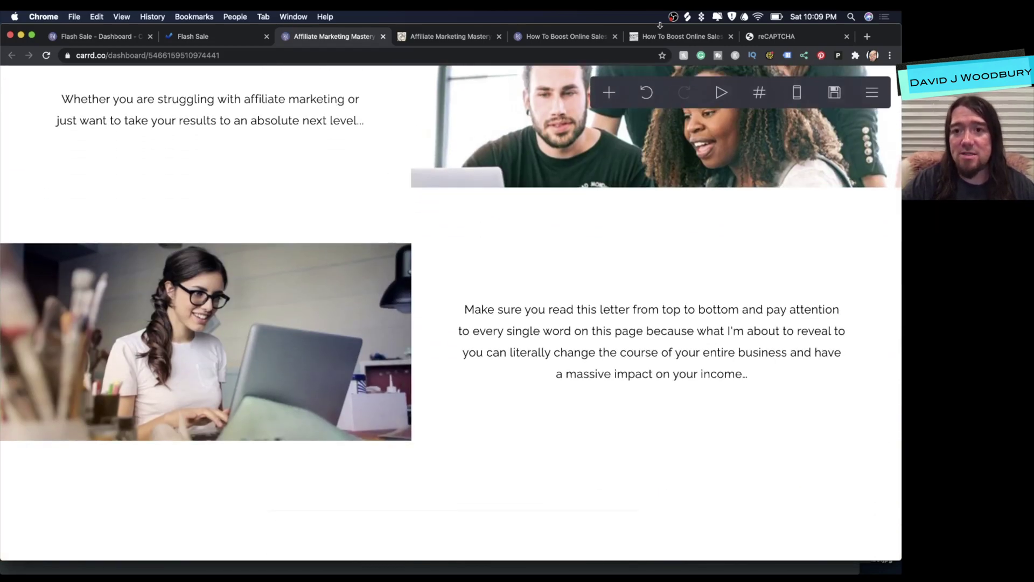
Step: Look over the How To Boost Online Sales page in the editor down to its email form, and return to the Flash Sale editor
click(565, 36)
scroll(537, 274, down, 12)
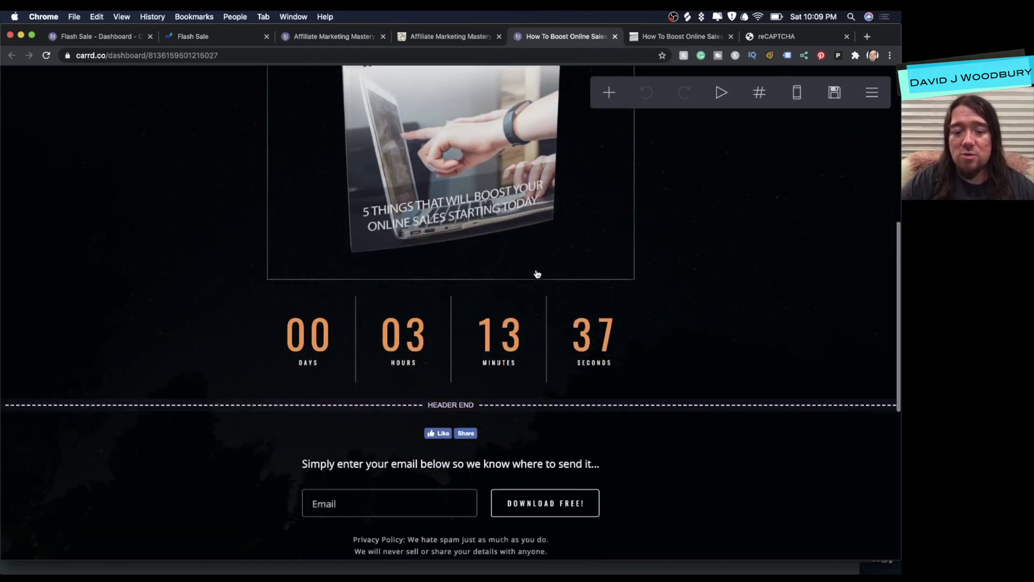
scroll(535, 274, up, 12)
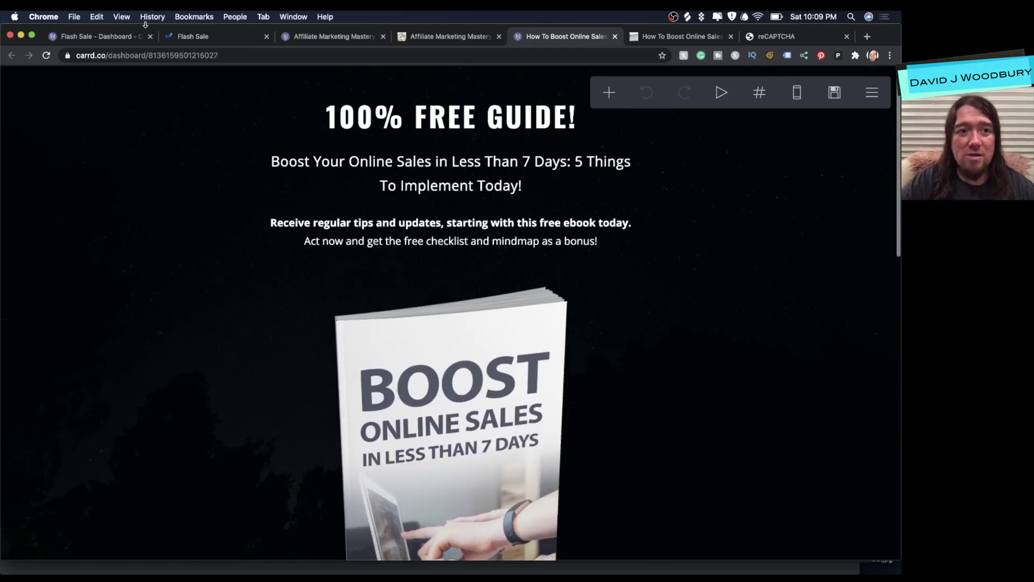
click(99, 38)
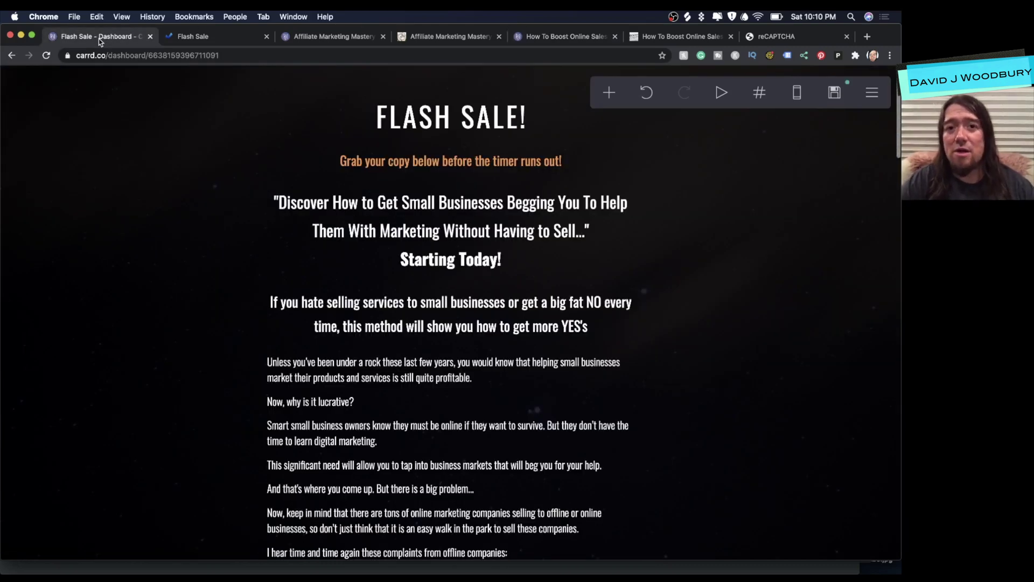